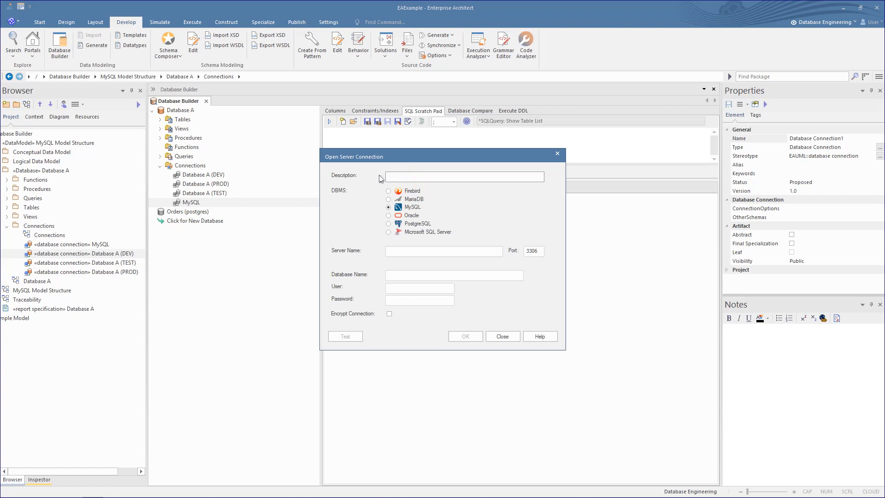
# Step: Fill in the MySQL server connection with description MySQL, server localhost, database name mysql and user root
pyautogui.write('MySQL')
pyautogui.click(403, 249)
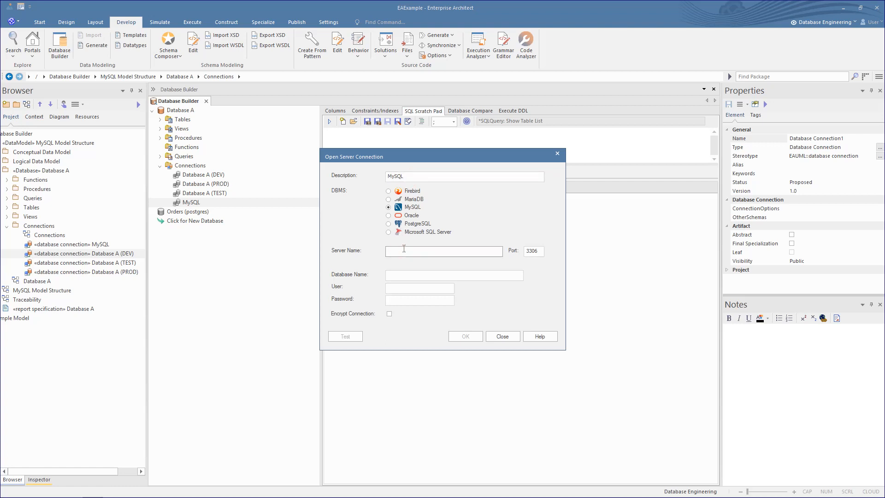
pyautogui.write('localhost')
pyautogui.click(406, 275)
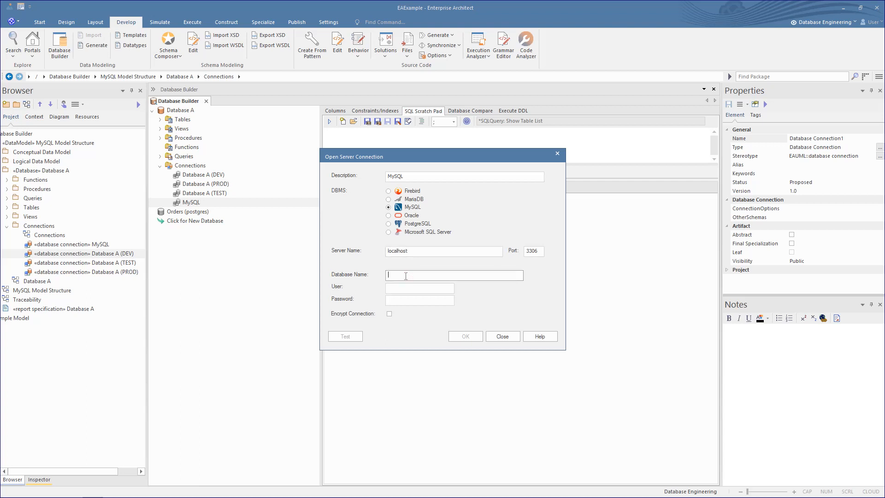
pyautogui.write('mysql')
pyautogui.click(392, 288)
pyautogui.write('r')
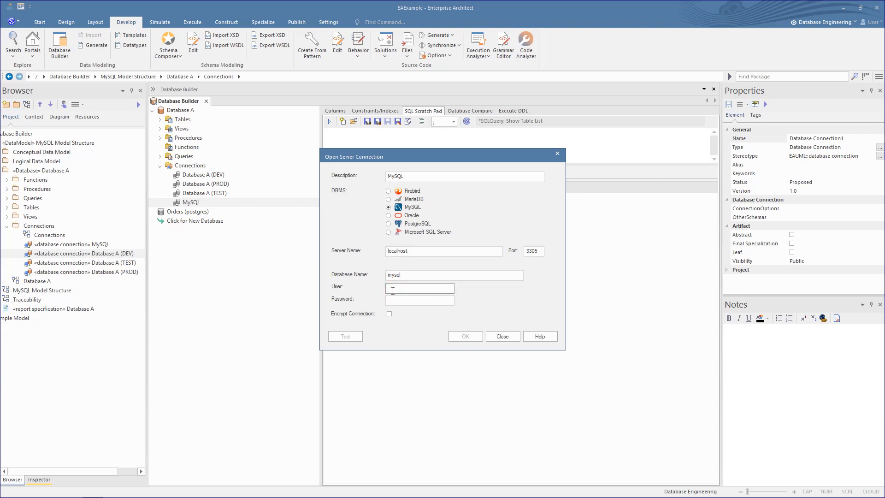
pyautogui.write('op')
# Step: Test the MySQL server connection and save its settings
pyautogui.click(354, 337)
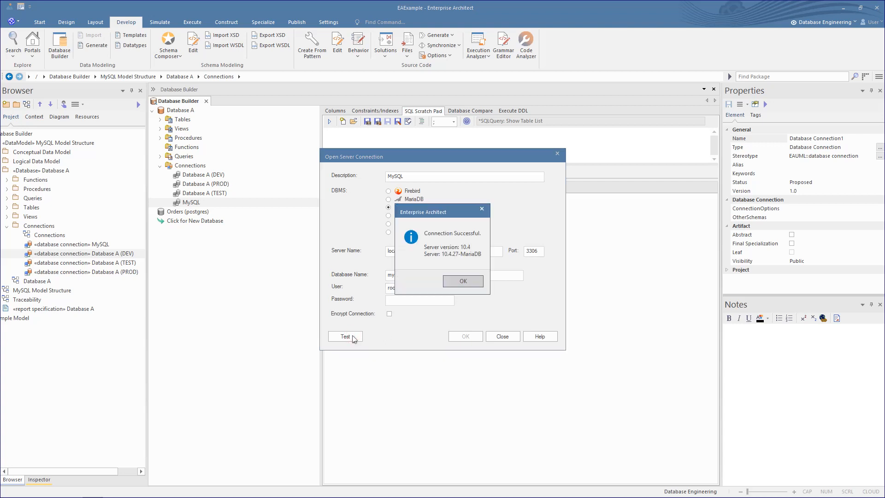
pyautogui.click(475, 281)
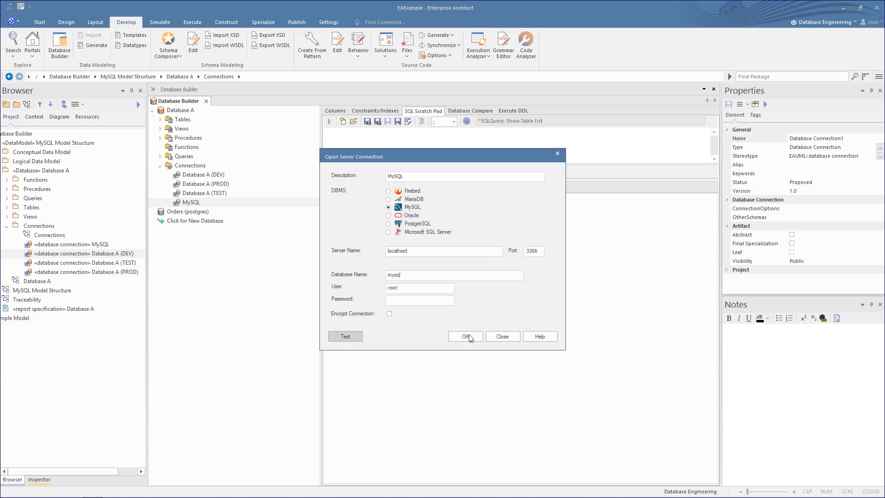
pyautogui.click(467, 337)
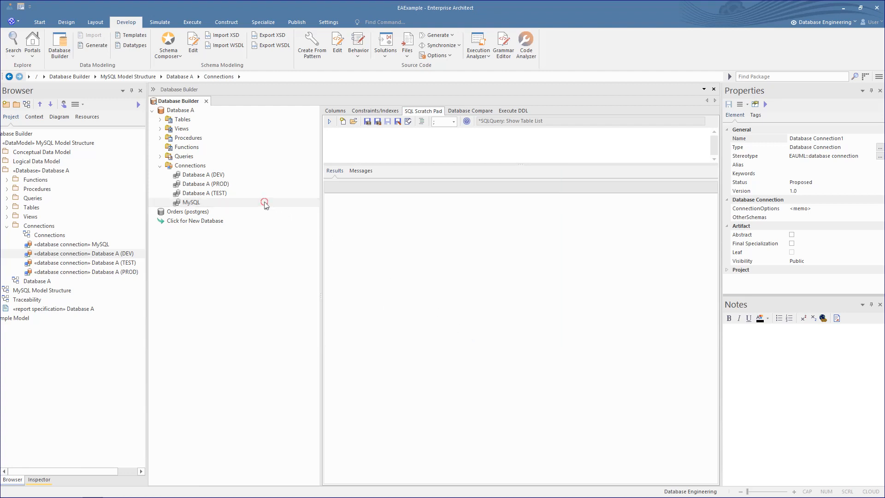
# Step: Make MySQL the active DB connection and run "Create Schema shoppingcart;" in the SQL Scratch Pad
pyautogui.rightClick(225, 203)
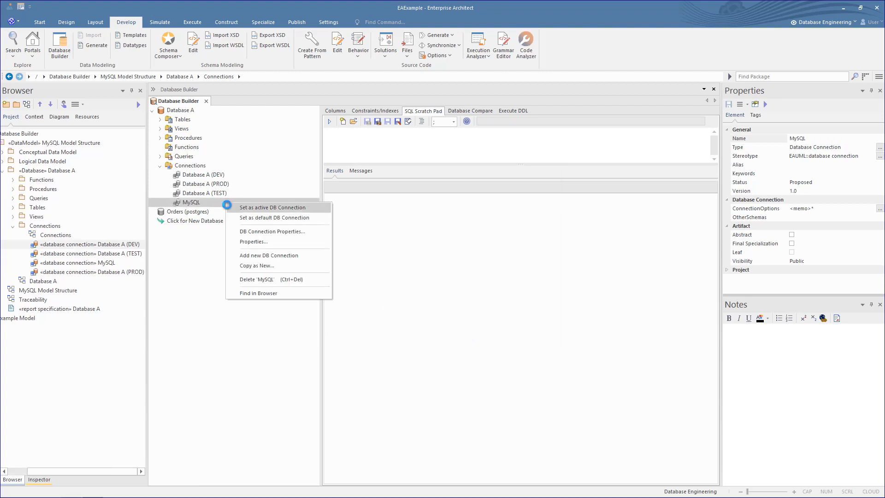
pyautogui.click(254, 210)
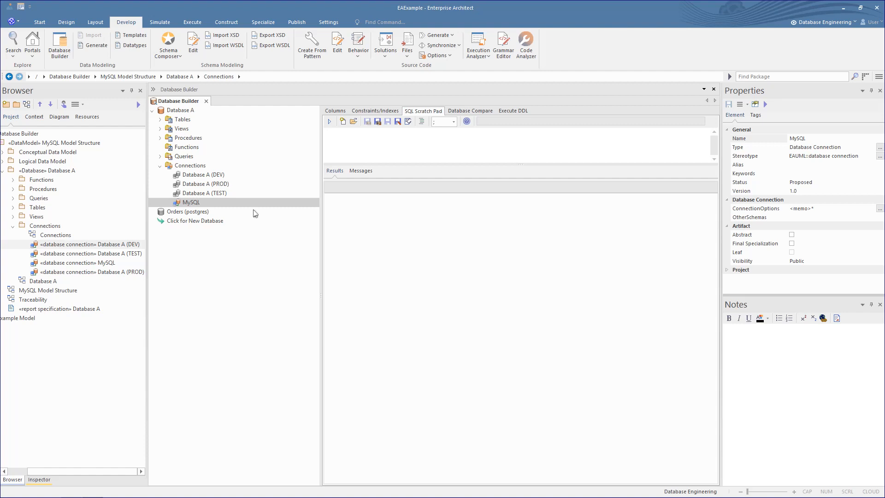
pyautogui.click(346, 131)
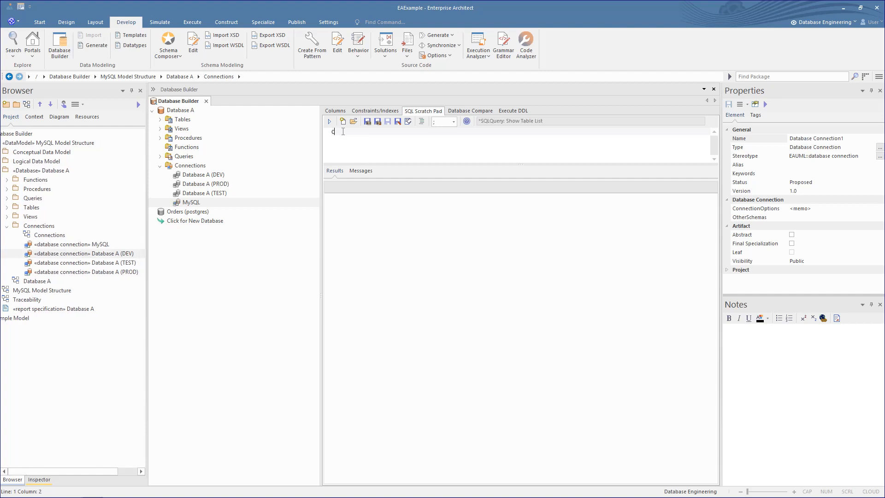
pyautogui.write('Create Schema shoppingcart;')
pyautogui.click(329, 121)
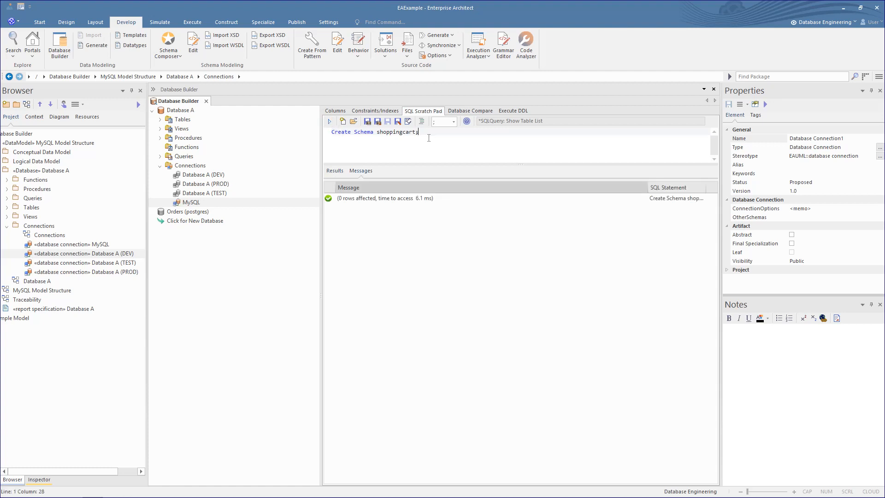
# Step: Replace the scratch pad statement with "Show Databases;", run it and check for the shoppingcart entry
pyautogui.write('Show Databases;')
pyautogui.click(330, 122)
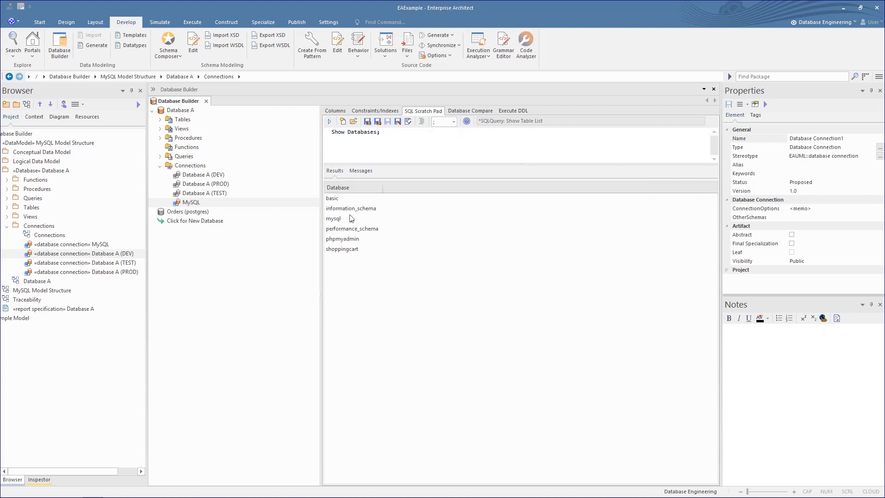
pyautogui.click(346, 250)
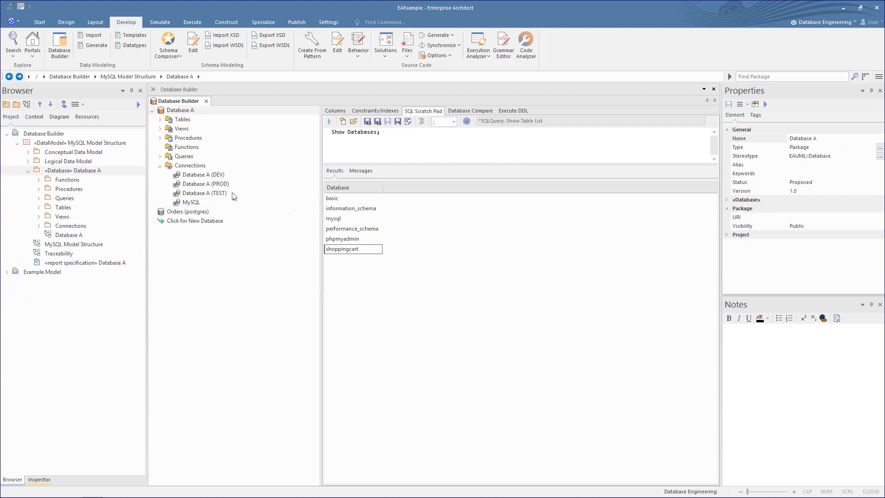
# Step: Set the database type of the Database A (DEV) connection to Direct Native connection
pyautogui.click(200, 176)
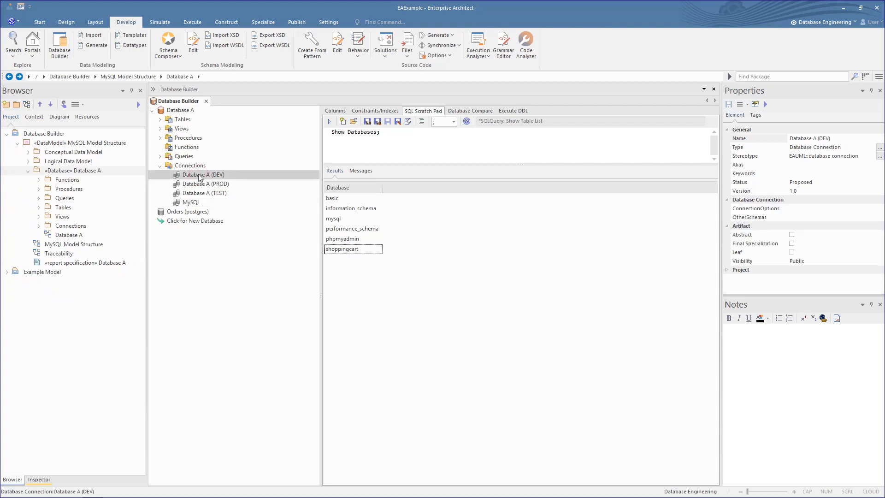
pyautogui.rightClick(199, 177)
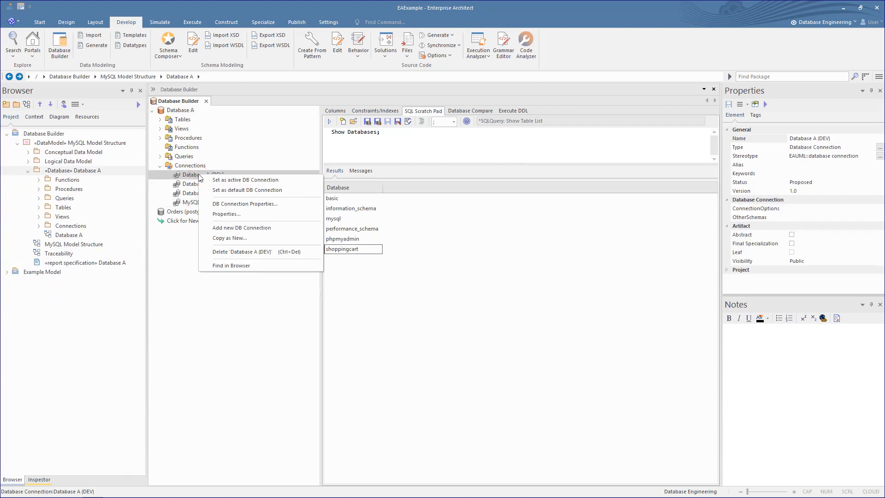
pyautogui.click(223, 204)
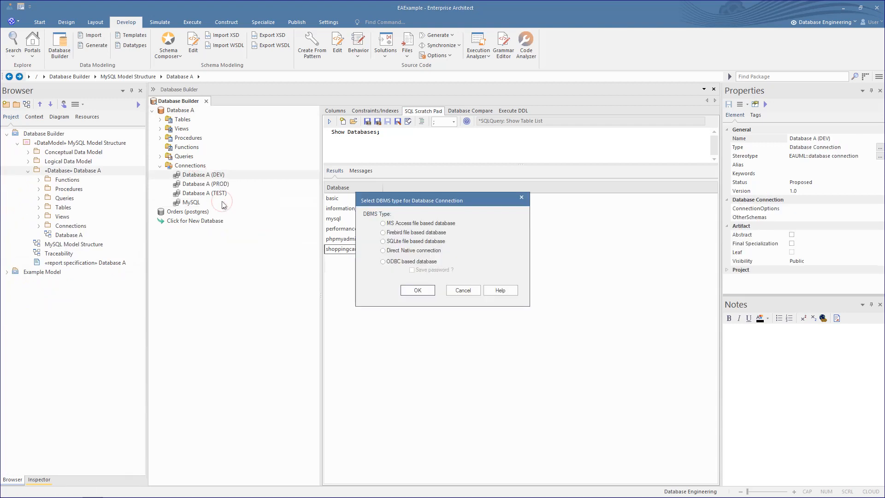
pyautogui.click(383, 250)
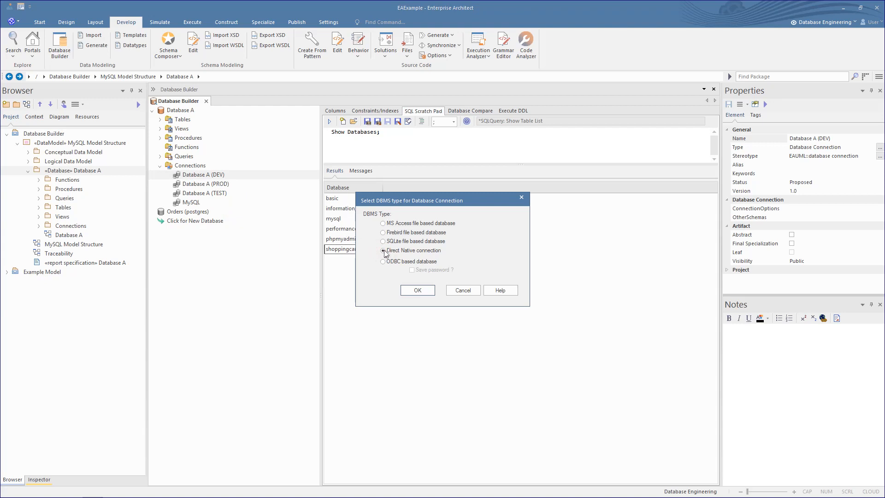
pyautogui.click(416, 291)
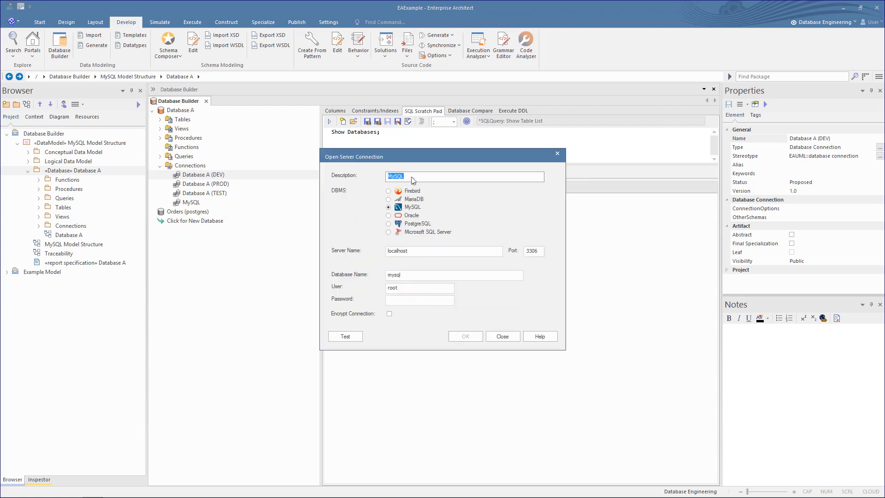
# Step: Fill in the DEV connection with description ShoppingCart, DBMS MySQL, server localhost, database name shoppingcart and user root
pyautogui.write('ShoppingCart')
pyautogui.click(389, 207)
pyautogui.click(390, 252)
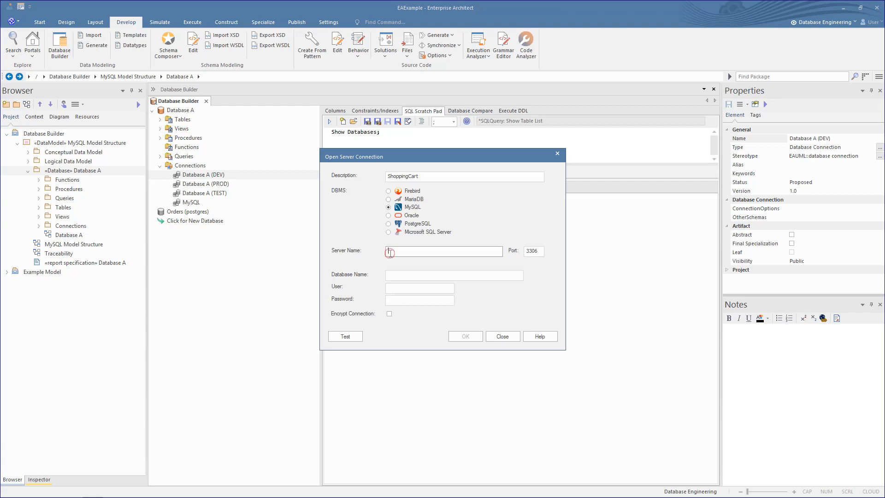
pyautogui.write('localhost')
pyautogui.click(393, 278)
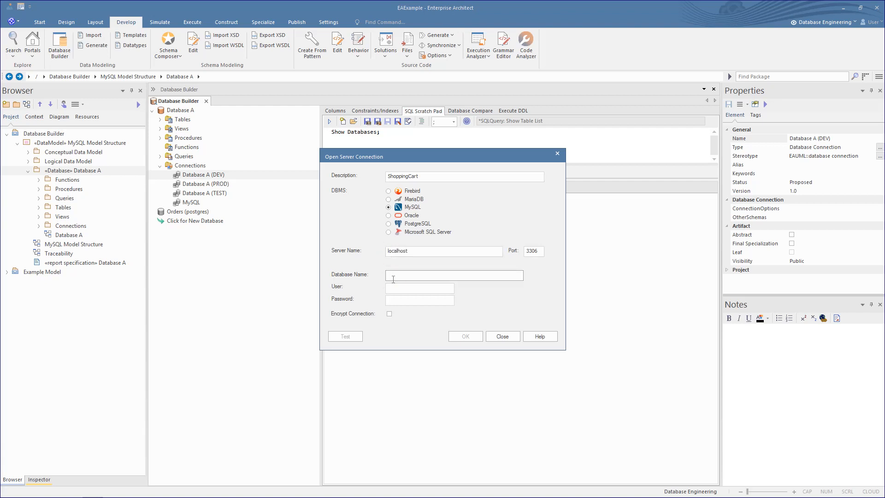
pyautogui.write('shoppingcart')
pyautogui.click(401, 290)
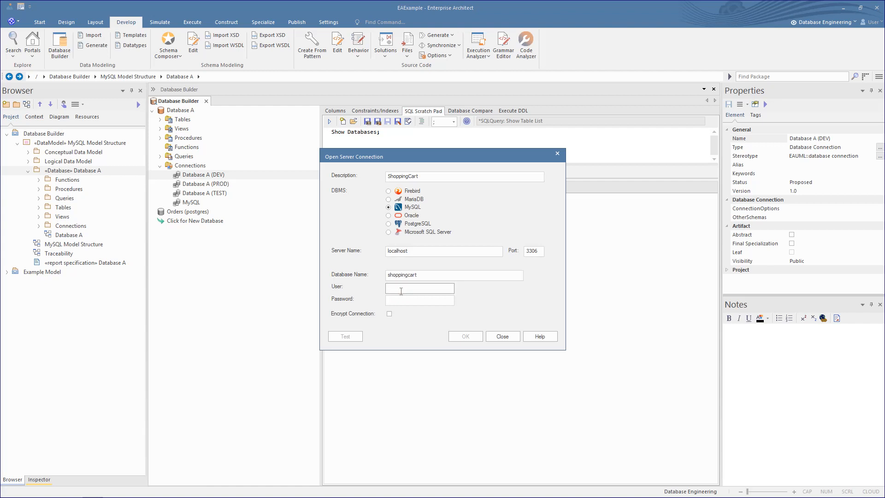
pyautogui.write('root')
# Step: Test and save the ShoppingCart connection settings and make Database A (DEV) the active DB connection
pyautogui.click(352, 337)
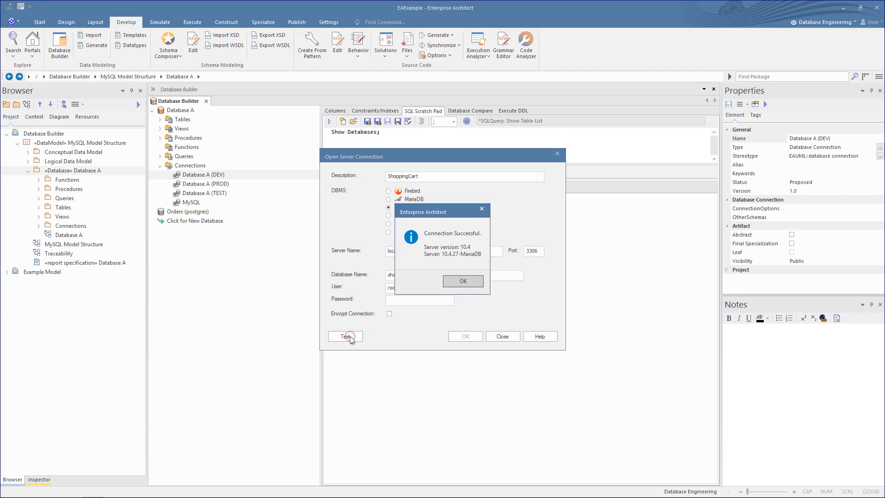
pyautogui.click(461, 282)
pyautogui.click(469, 336)
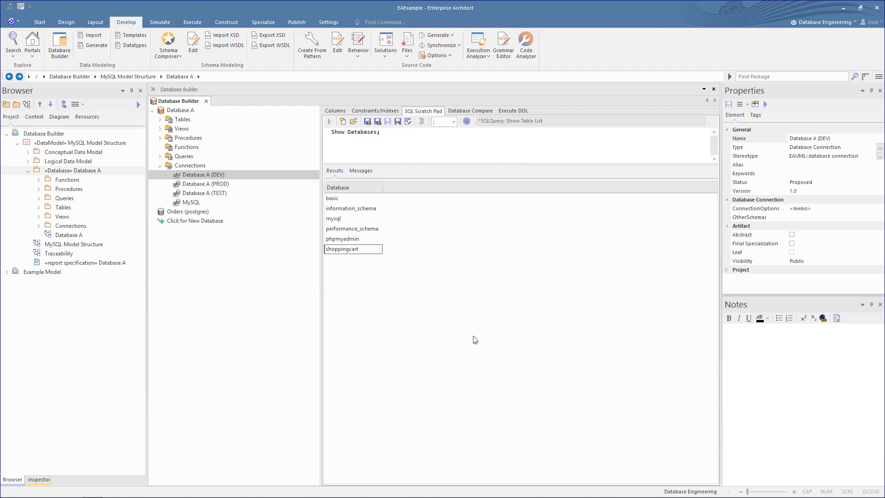
pyautogui.rightClick(223, 173)
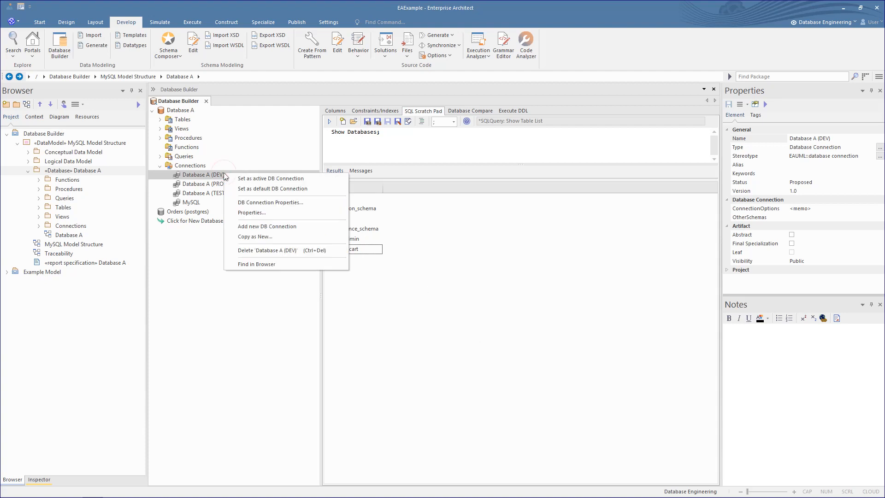
pyautogui.click(245, 183)
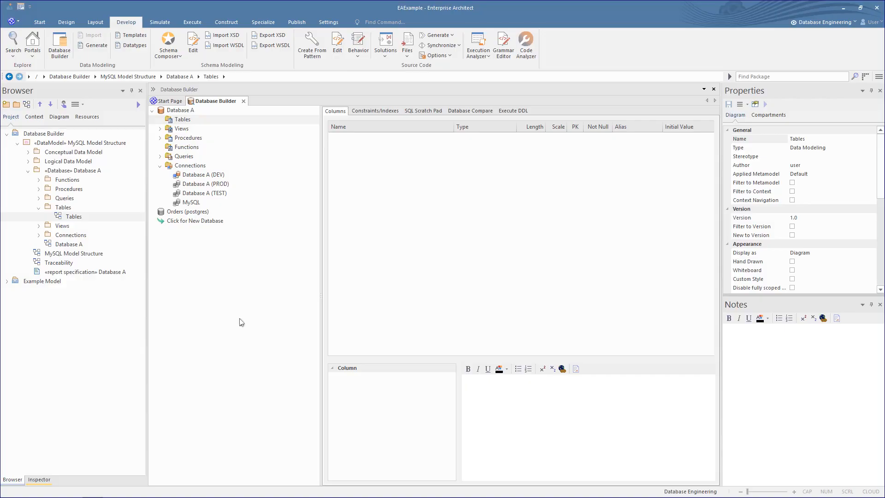
# Step: Add a new table named Account under Tables in Database A
pyautogui.rightClick(196, 118)
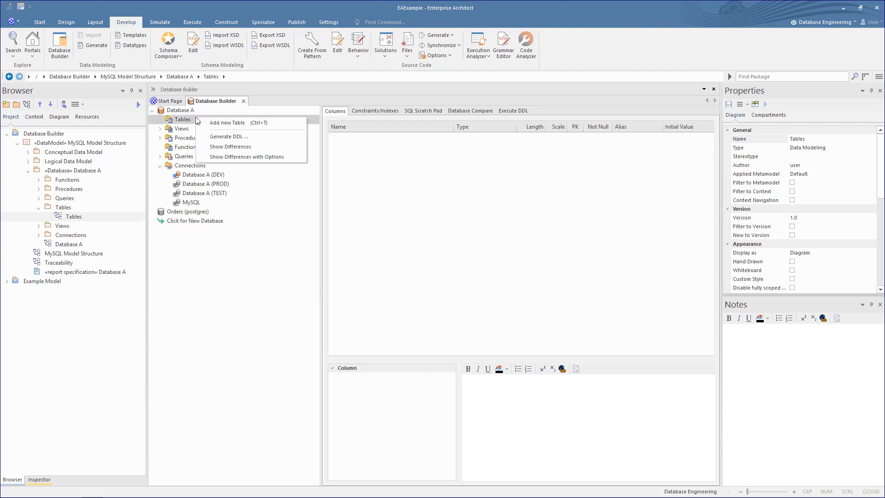
pyautogui.click(204, 123)
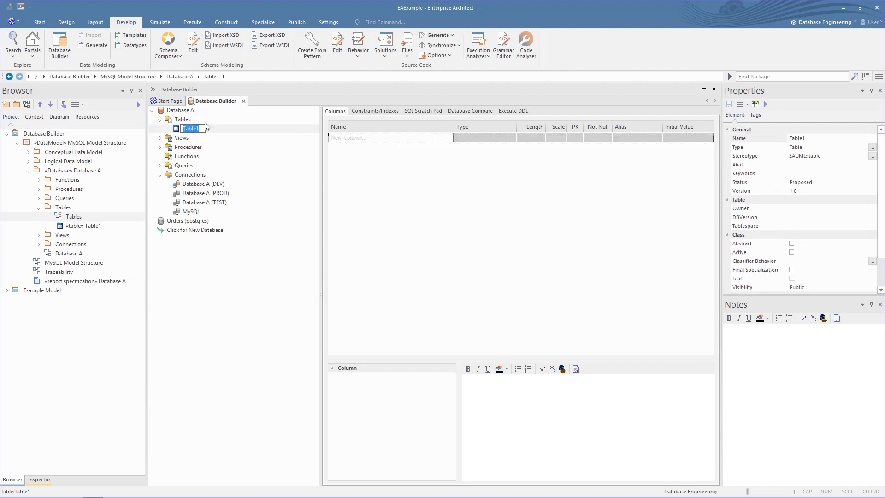
pyautogui.write('Account')
pyautogui.press('Return')
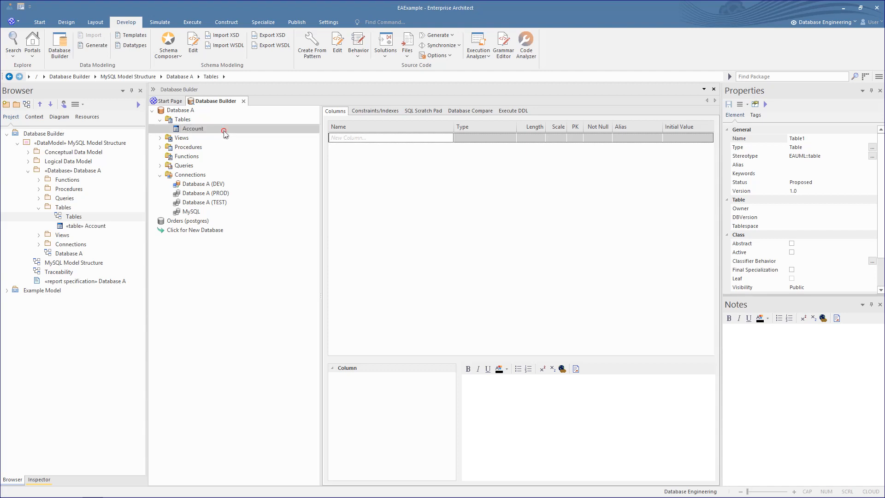
# Step: Add an AccountID column of type INT to the Account table and mark it as primary key
pyautogui.click(343, 138)
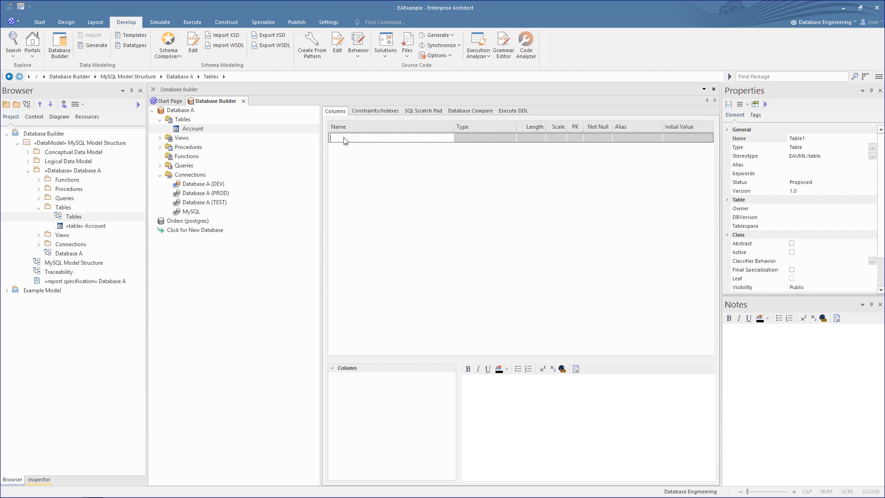
pyautogui.write('AccountID')
pyautogui.click(479, 137)
pyautogui.click(498, 138)
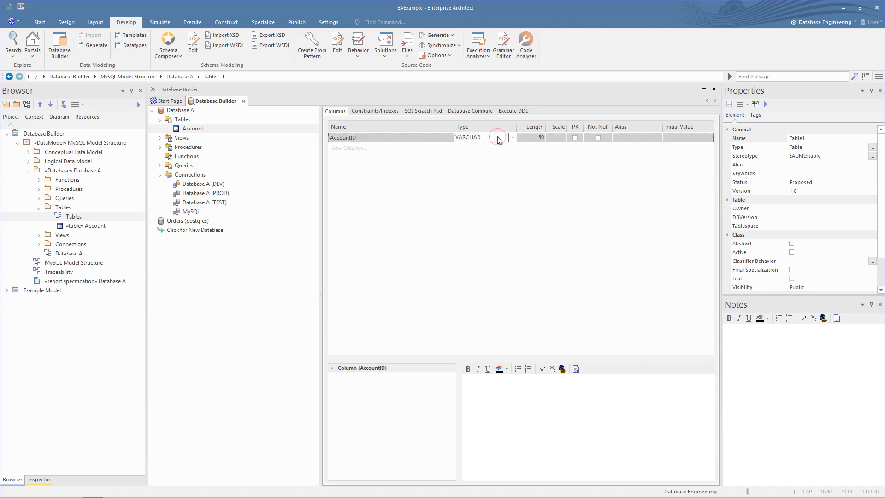
pyautogui.click(512, 137)
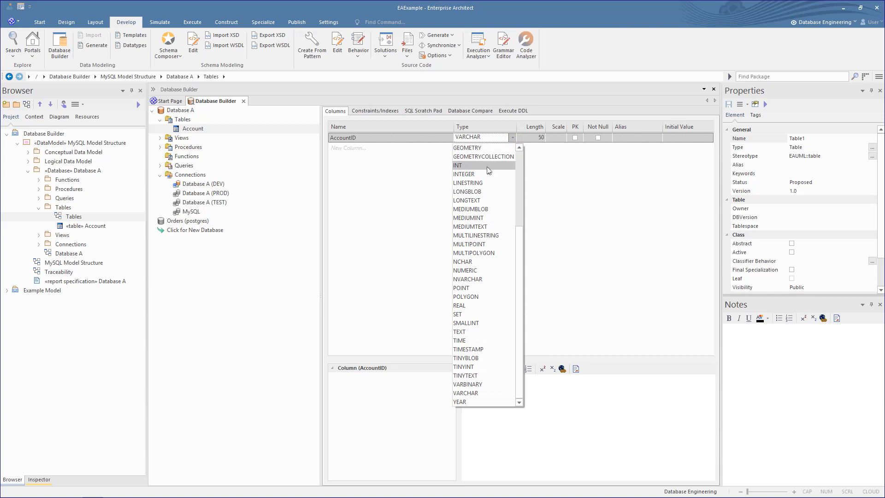
pyautogui.click(489, 170)
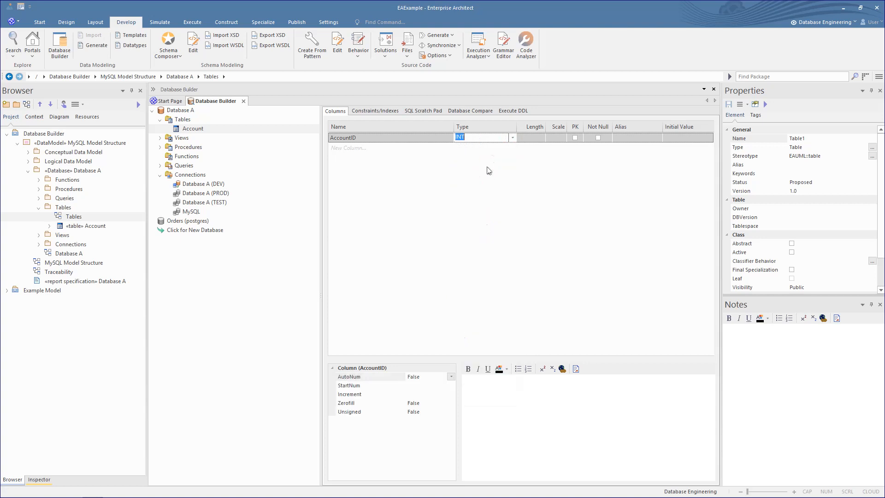
pyautogui.click(575, 137)
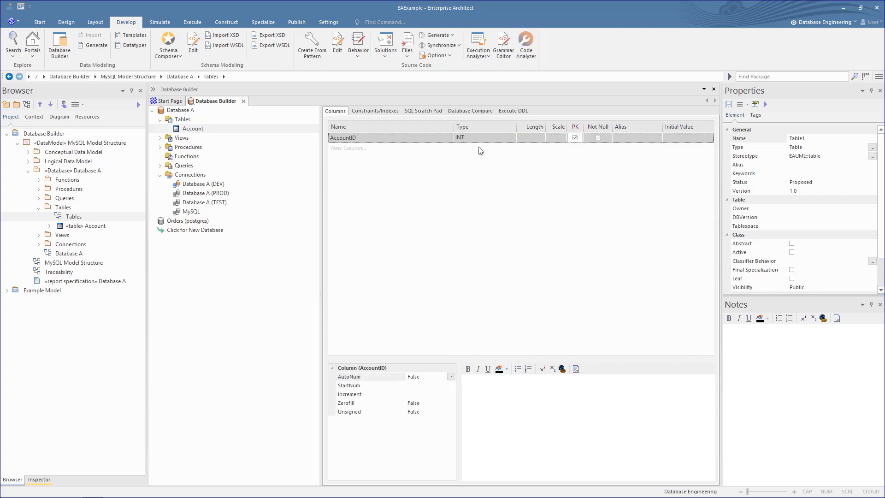
# Step: Add a Name column of type VARCHAR with length 40 to the Account table
pyautogui.click(357, 148)
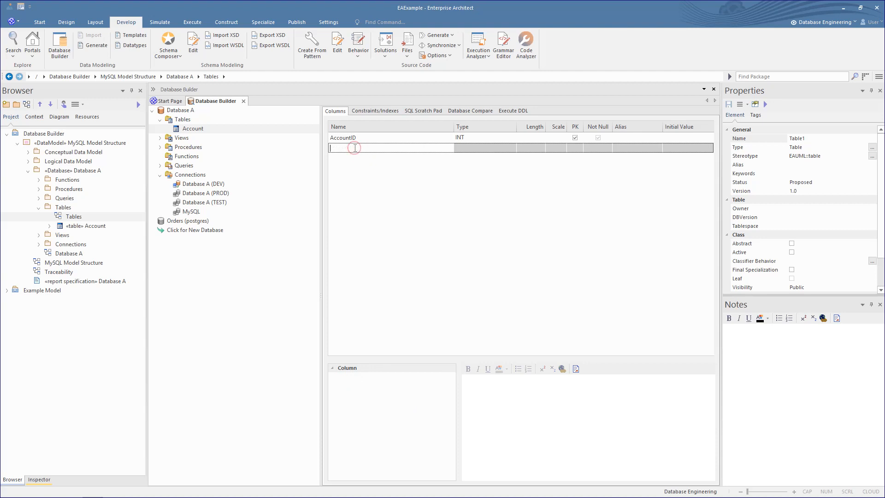
pyautogui.write('Name')
pyautogui.click(471, 148)
pyautogui.click(536, 147)
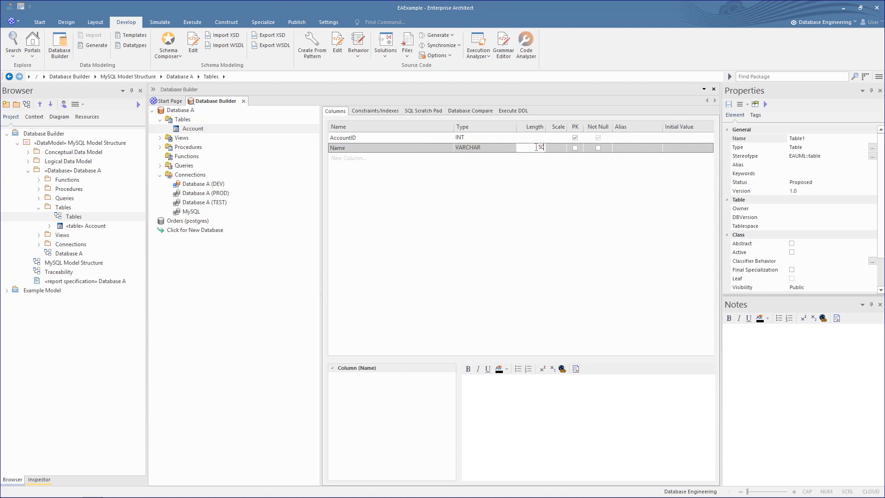
pyautogui.moveTo(536, 147); pyautogui.dragTo(547, 146)
pyautogui.write('40')
pyautogui.click(529, 168)
# Step: Add a DeliveryAddress column of type VARCHAR with length 50 to the Account table and show the table's constraints and indexes
pyautogui.click(358, 159)
pyautogui.click(358, 161)
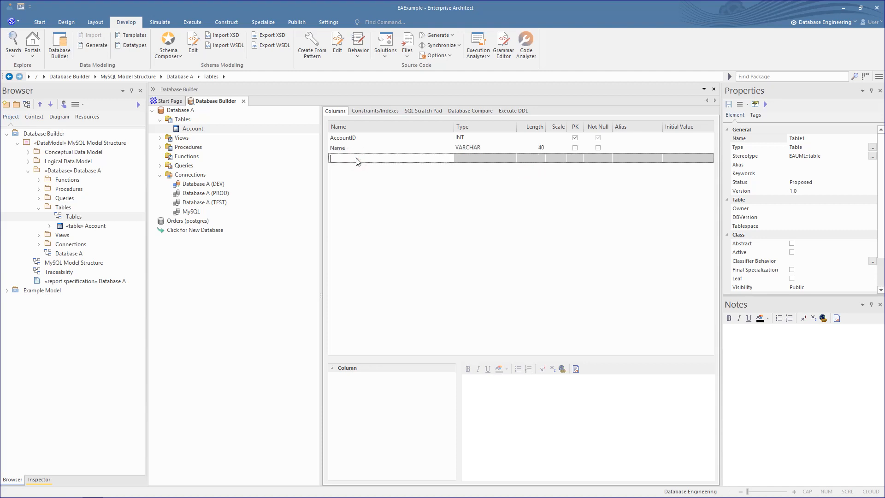
pyautogui.write('DeliveryAddress')
pyautogui.click(490, 158)
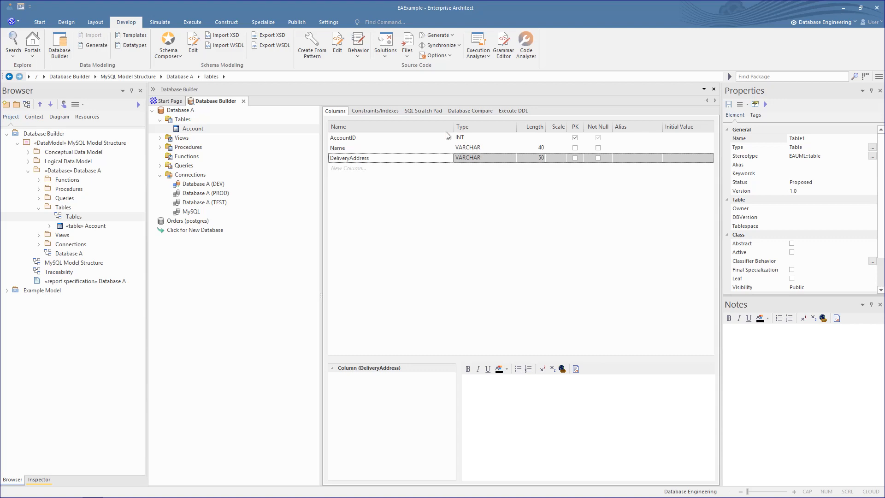
pyautogui.click(377, 110)
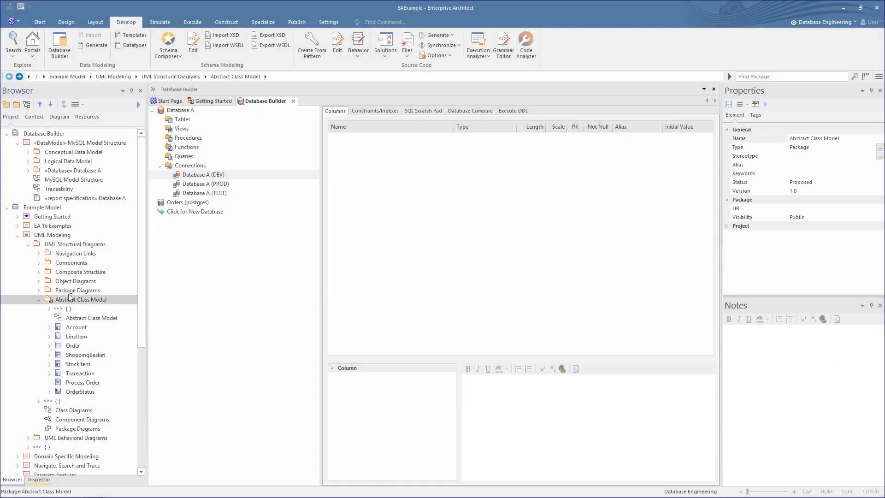
# Step: Open the Abstract Class Model diagram from the UML Structural Diagrams package
pyautogui.doubleClick(65, 319)
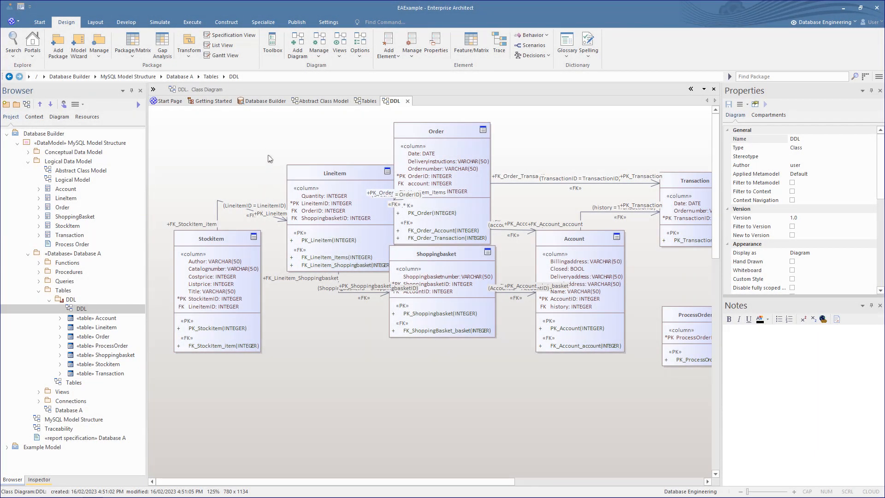
# Step: Refresh Database A in the Database Builder and show the columns of its Account table
pyautogui.click(265, 101)
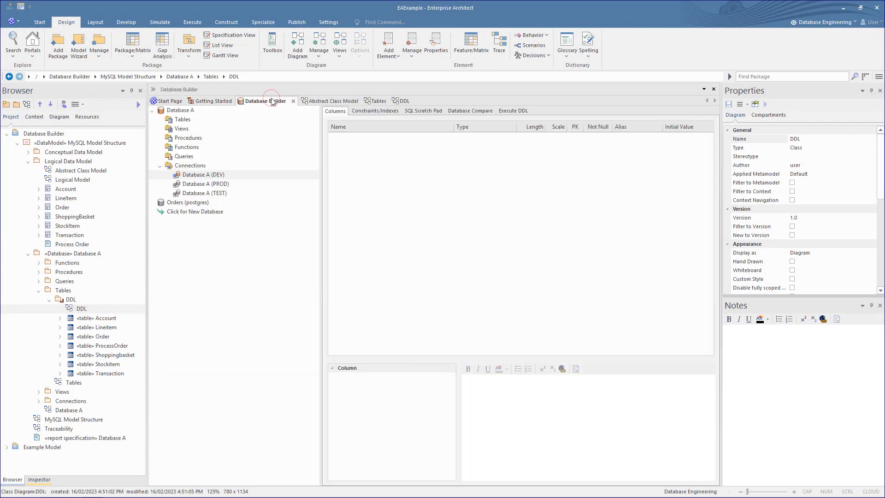
pyautogui.rightClick(180, 111)
pyautogui.click(201, 214)
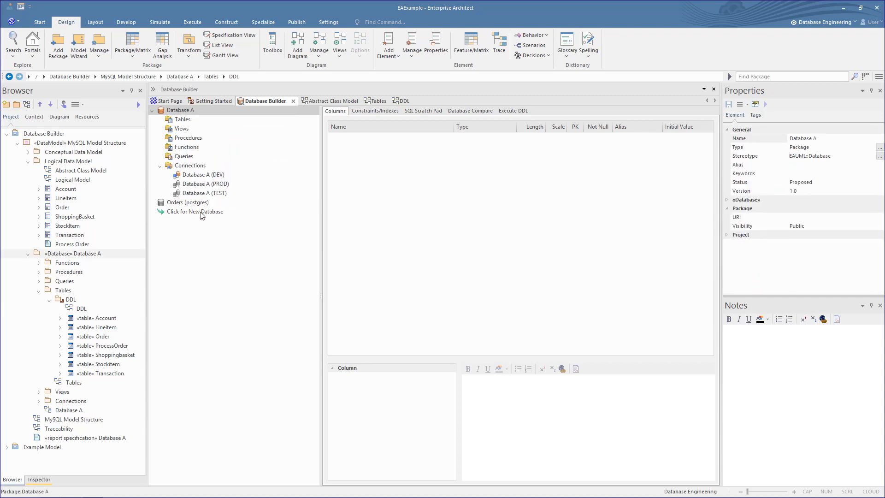
pyautogui.click(160, 120)
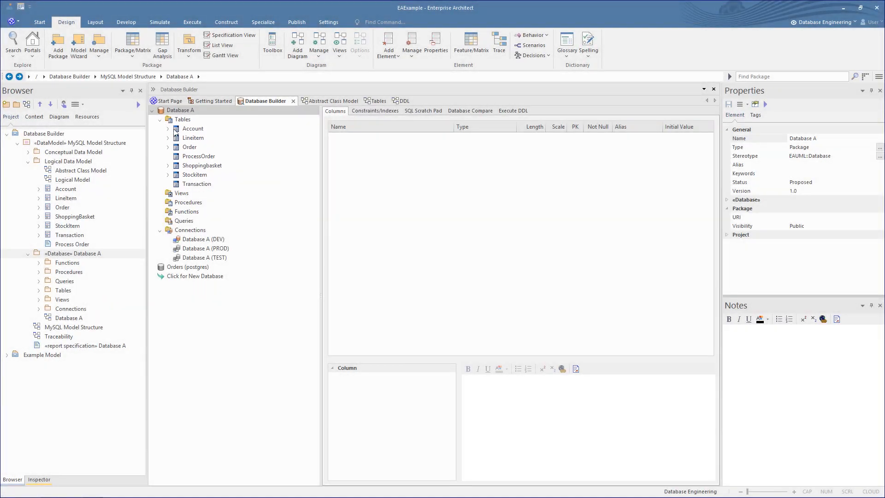
pyautogui.click(185, 131)
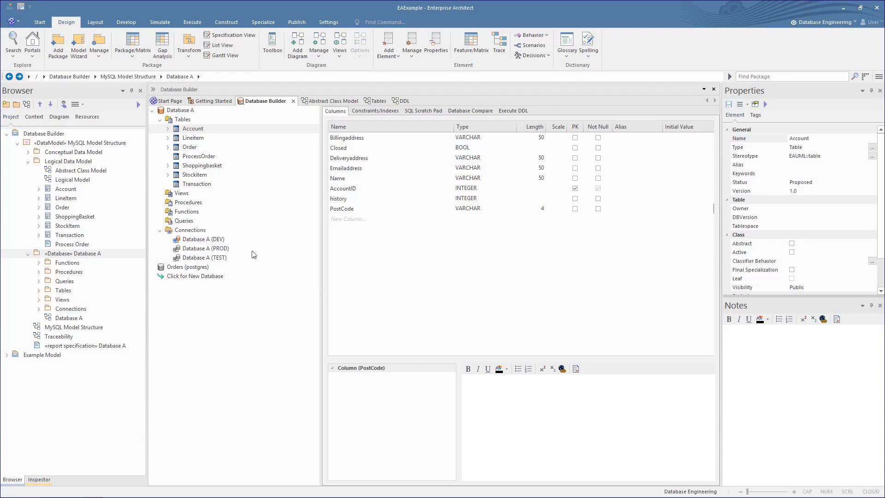
# Step: Show the differences between the tables of Database A and the live database, and set all of them to synchronize
pyautogui.rightClick(181, 120)
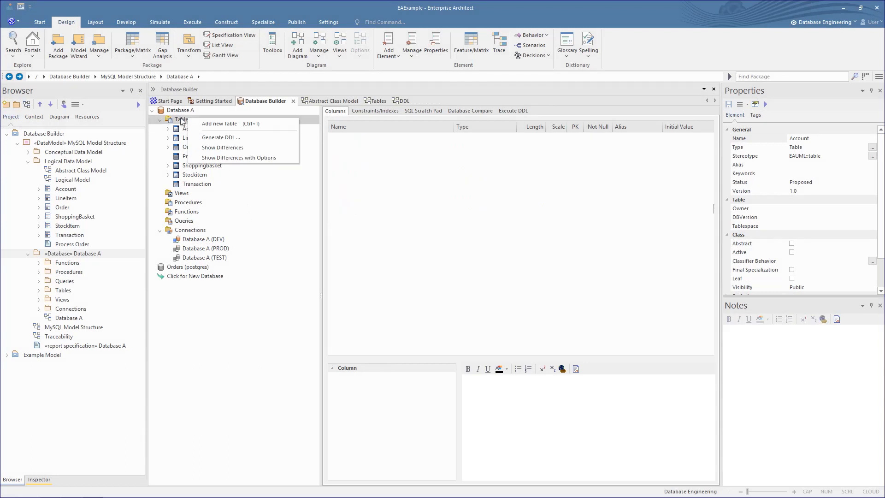
pyautogui.click(223, 148)
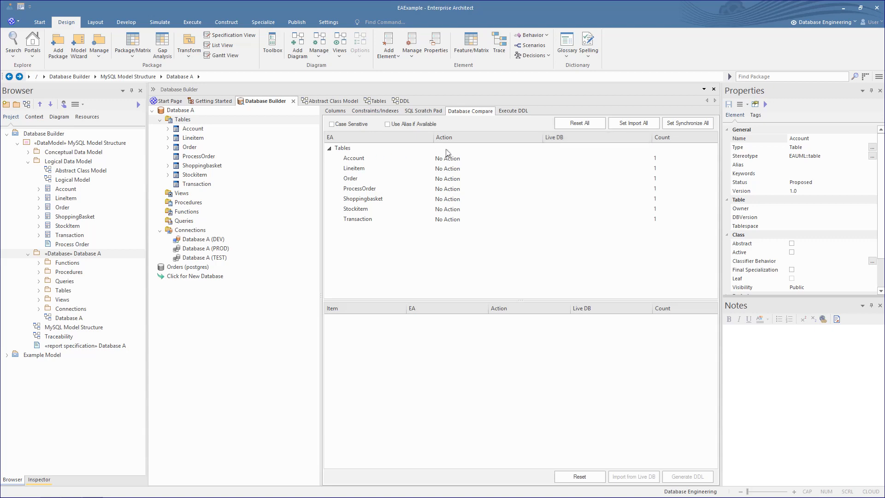
pyautogui.click(684, 124)
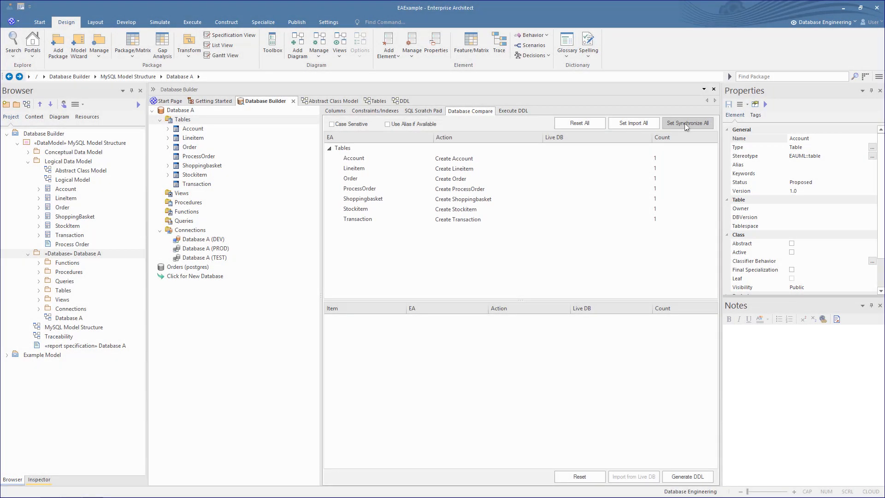
# Step: Generate the DDL for the compared tables and execute all queued statements against the live database
pyautogui.click(687, 477)
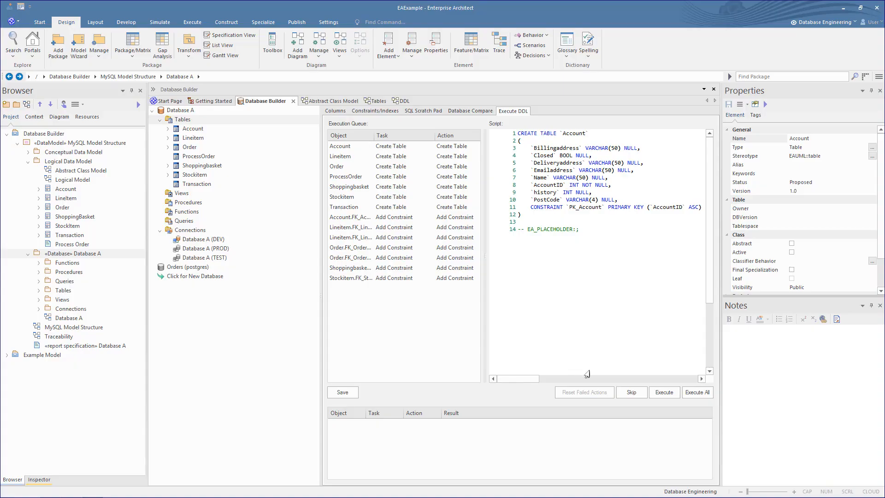
pyautogui.click(696, 393)
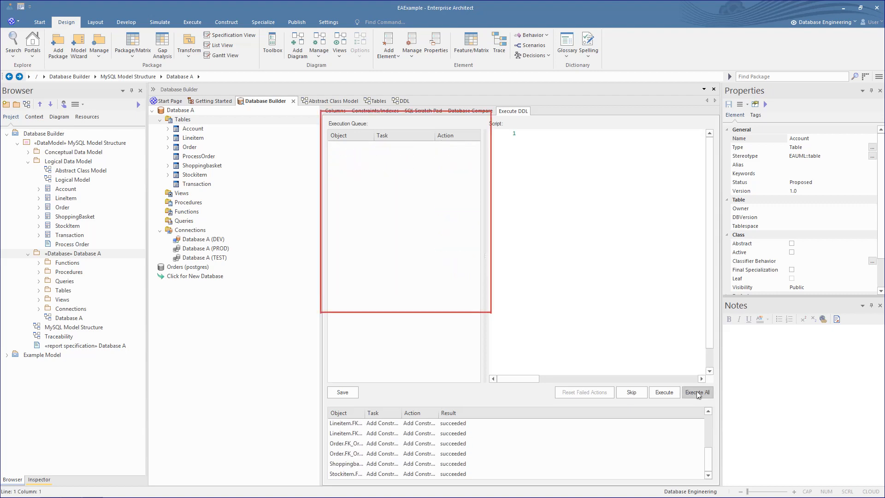
pyautogui.click(589, 437)
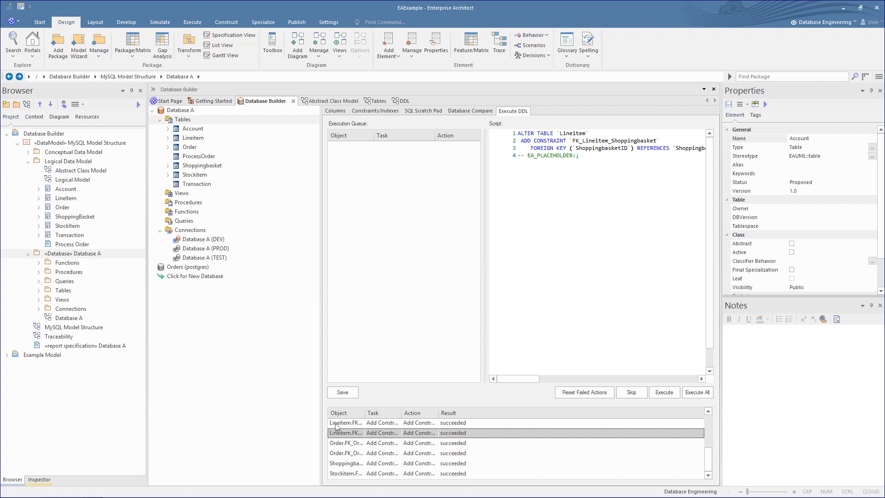
# Step: Run the query "Select * from Account" in the SQL Scratch Pad
pyautogui.click(424, 111)
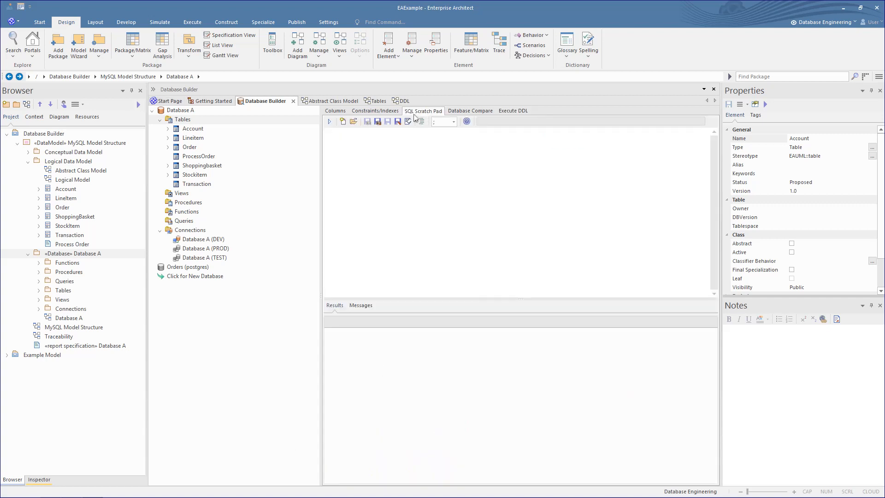
pyautogui.click(405, 132)
pyautogui.write('Se')
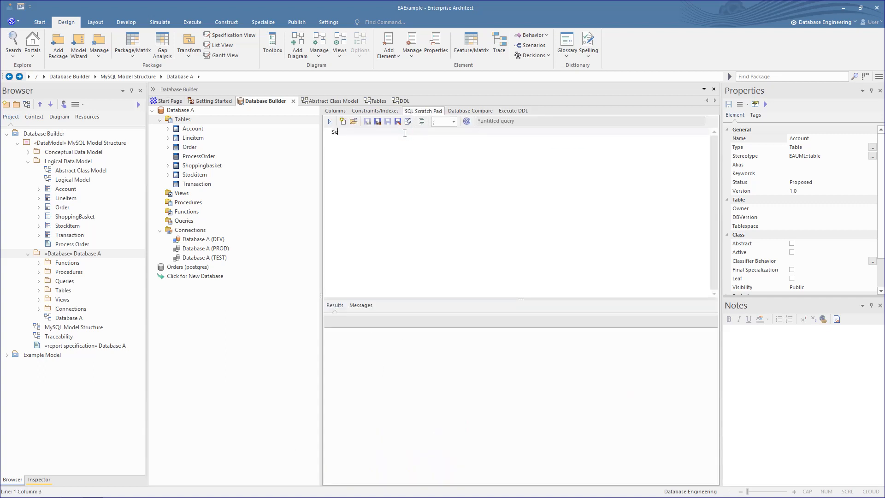
pyautogui.write('lect * from Account')
pyautogui.hotkey('ctrl', 'Return')
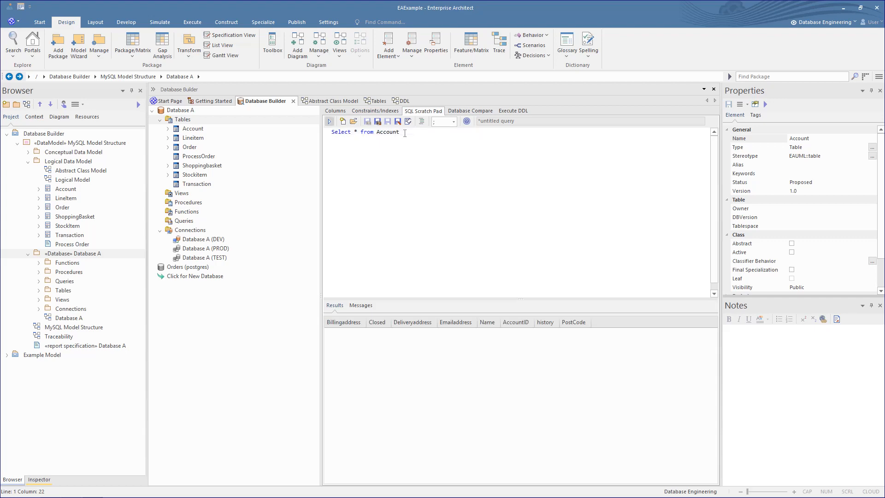
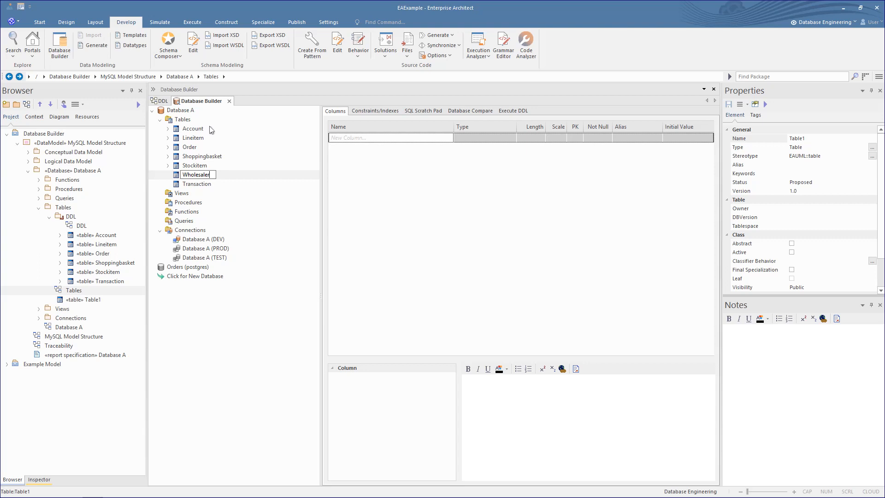
# Step: Add a WholesalerID column of type INT to the new Wholesaler table and mark it as primary key
pyautogui.click(349, 140)
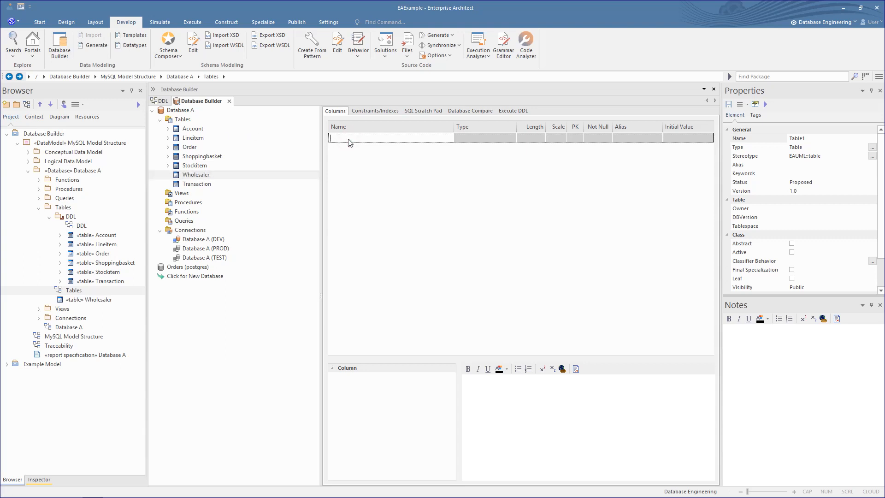
pyautogui.write('WholesalerID')
pyautogui.click(479, 138)
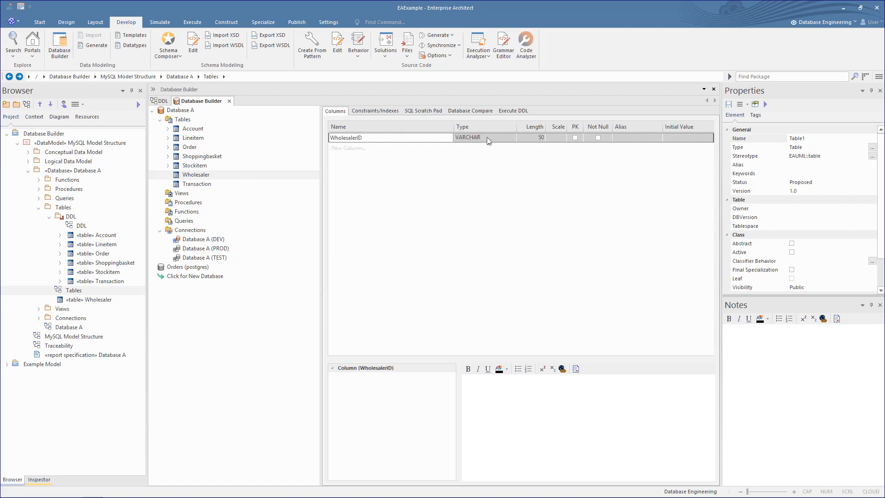
pyautogui.click(501, 137)
pyautogui.click(513, 138)
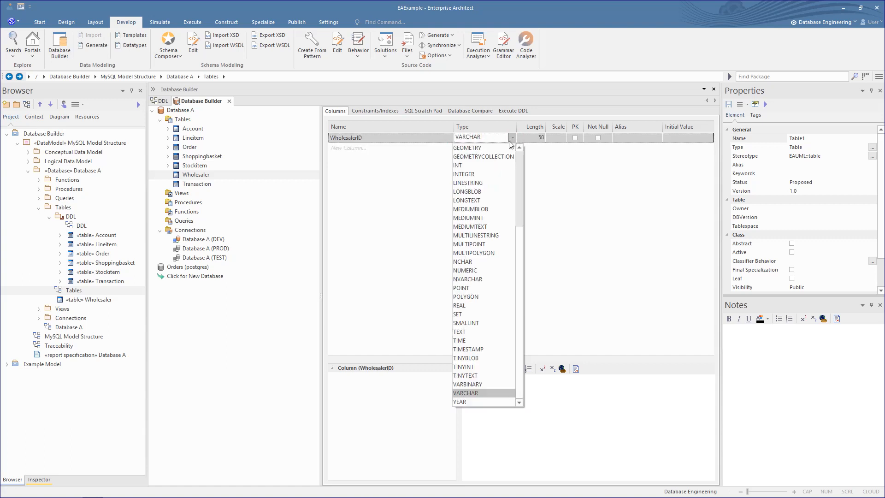
pyautogui.click(487, 165)
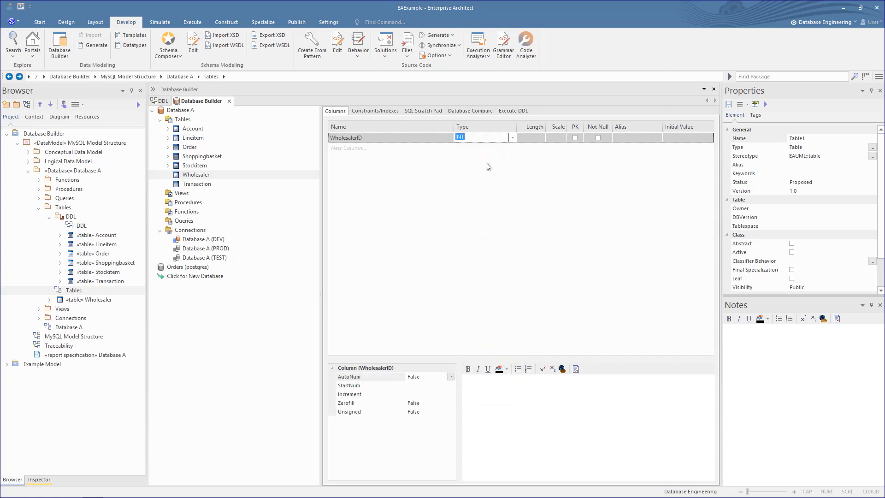
pyautogui.click(570, 141)
pyautogui.click(576, 137)
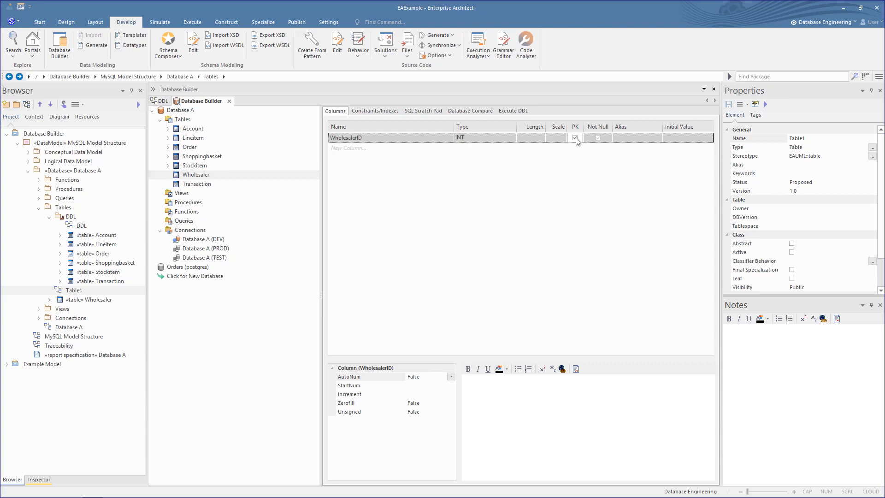
# Step: Set AutoNum to True for the WholesalerID column and view the Wholesaler table's primary key constraint
pyautogui.click(432, 137)
pyautogui.click(417, 377)
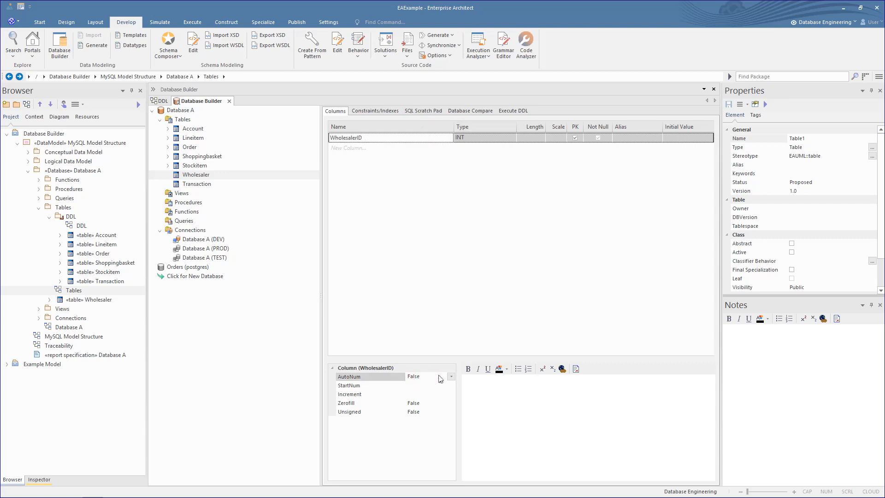
pyautogui.click(449, 377)
pyautogui.click(439, 390)
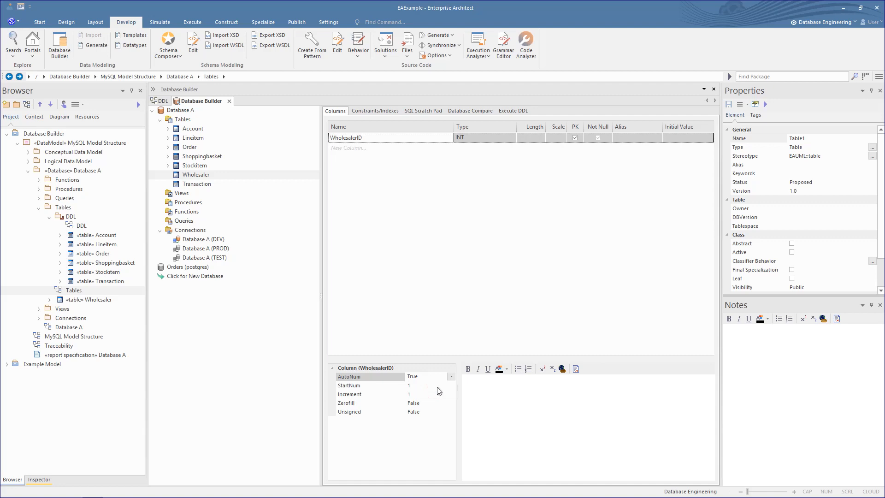
pyautogui.click(381, 111)
pyautogui.click(390, 136)
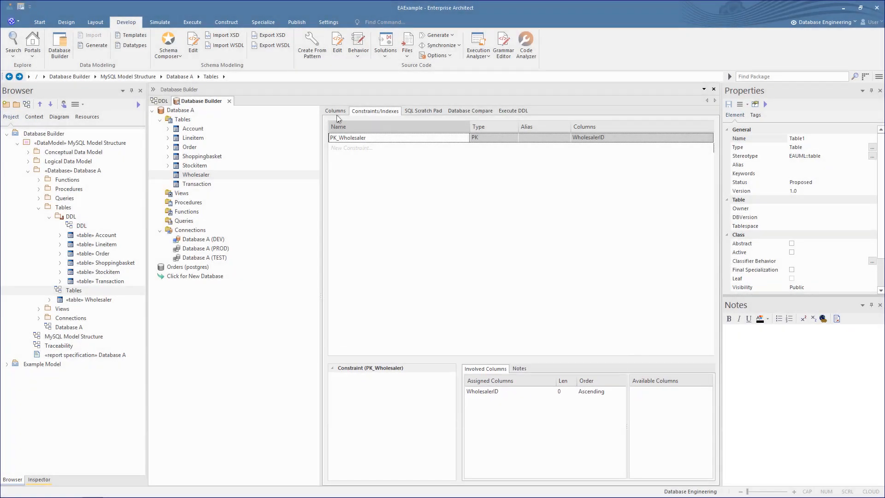
# Step: Add a CompanyName column of type VARCHAR with length 50 to the Wholesaler table
pyautogui.click(335, 112)
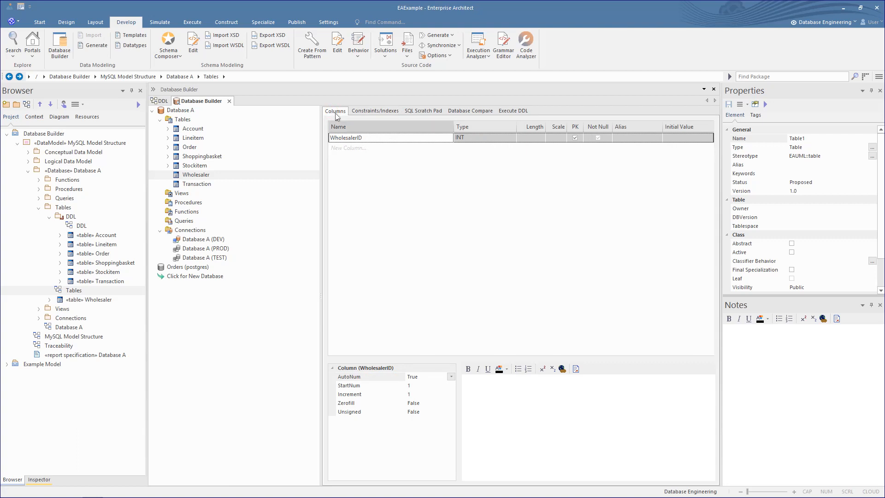
pyautogui.click(338, 149)
pyautogui.write('Co')
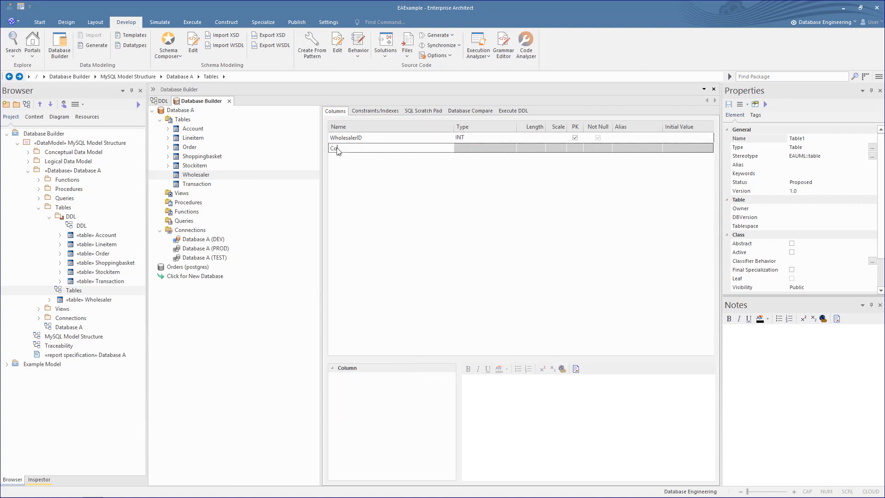
pyautogui.write('mpanyName')
pyautogui.click(483, 148)
# Step: Add a ContactDetails column of type VARCHAR with length 50 to the Wholesaler table
pyautogui.click(360, 159)
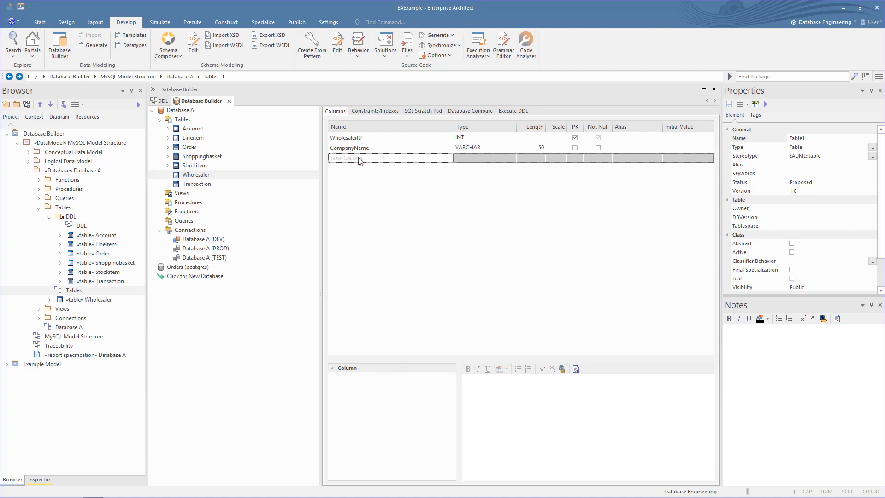
pyautogui.write('CntactDetails')
pyautogui.press('Home')
pyautogui.press('Right')
pyautogui.write('o')
pyautogui.press('Return')
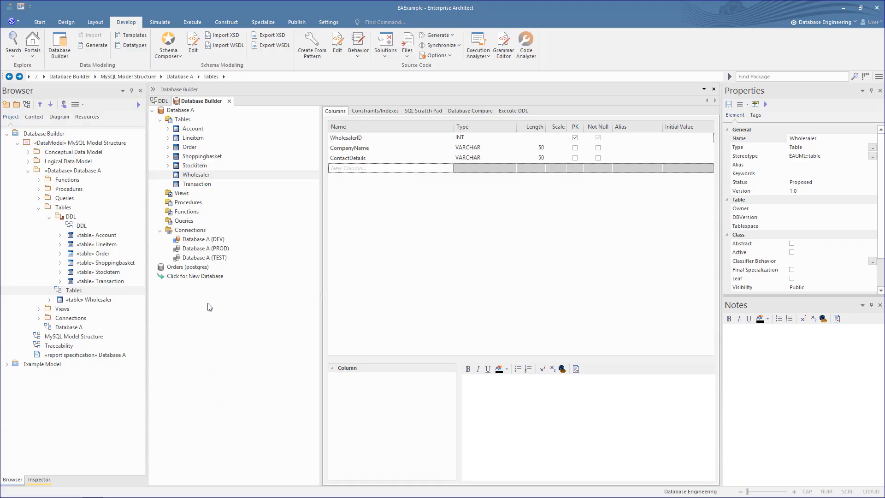
# Step: Add a foreign key on Stockitem with Wholesaler as parent table, joining their WholesalerID columns on PK_Wholesaler
pyautogui.click(206, 168)
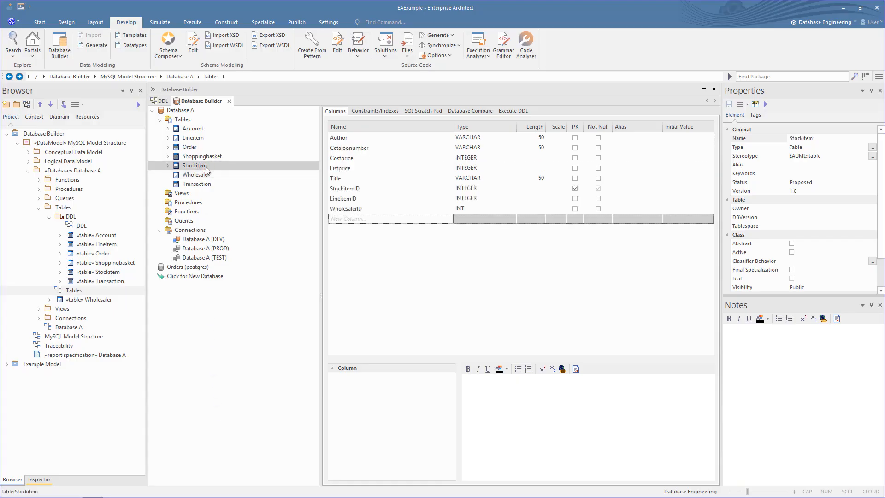
pyautogui.rightClick(206, 169)
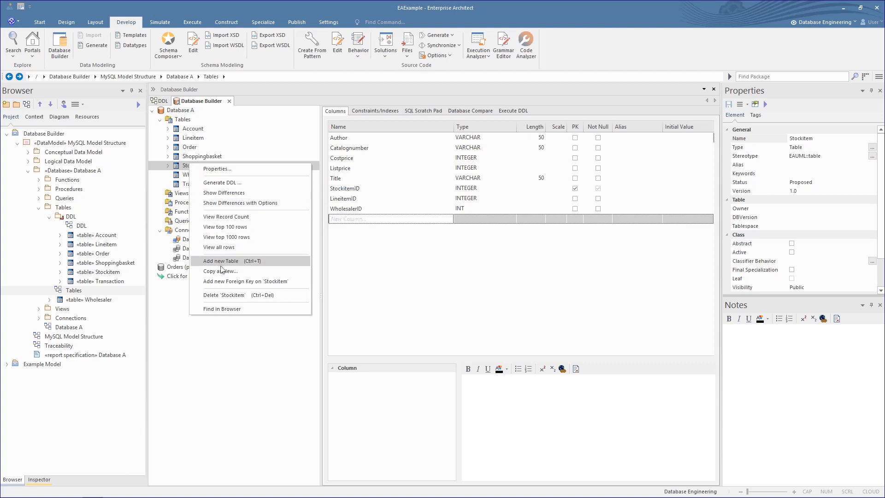
pyautogui.click(221, 283)
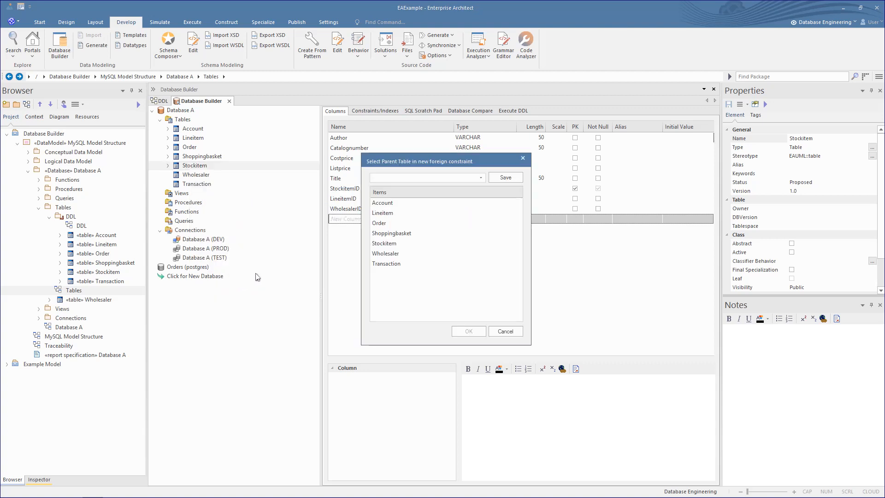
pyautogui.click(384, 254)
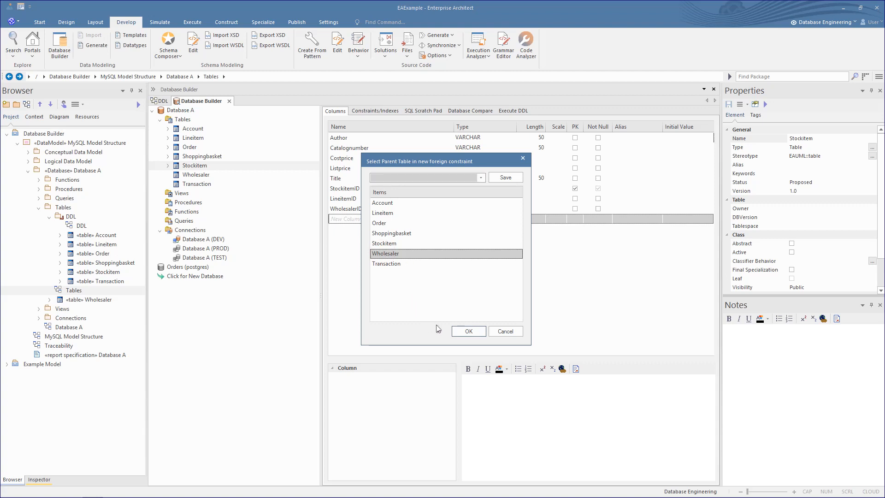
pyautogui.click(465, 332)
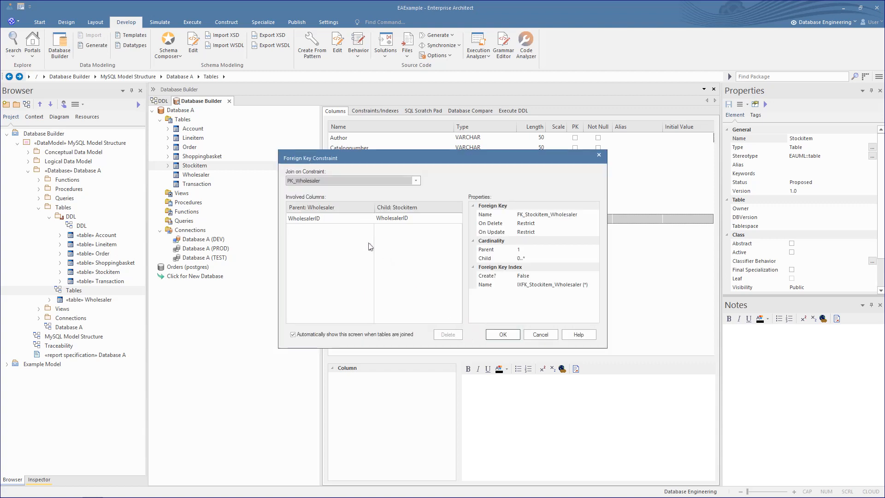
pyautogui.click(325, 223)
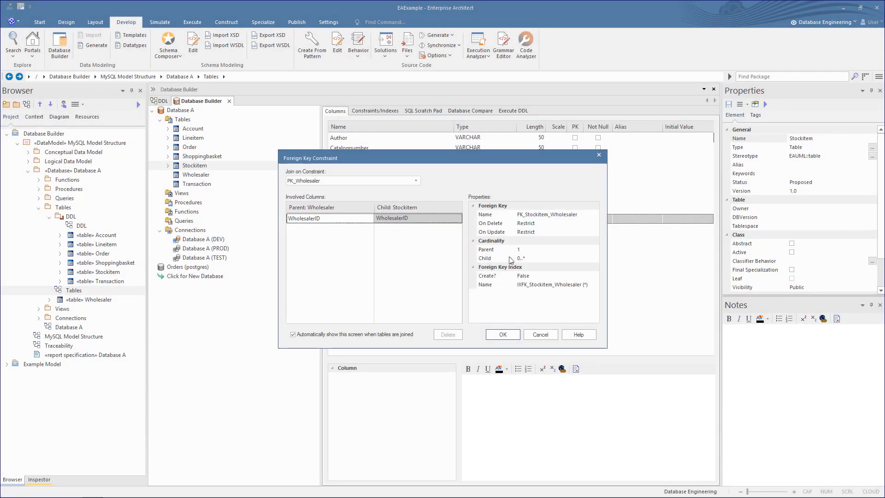
pyautogui.click(503, 336)
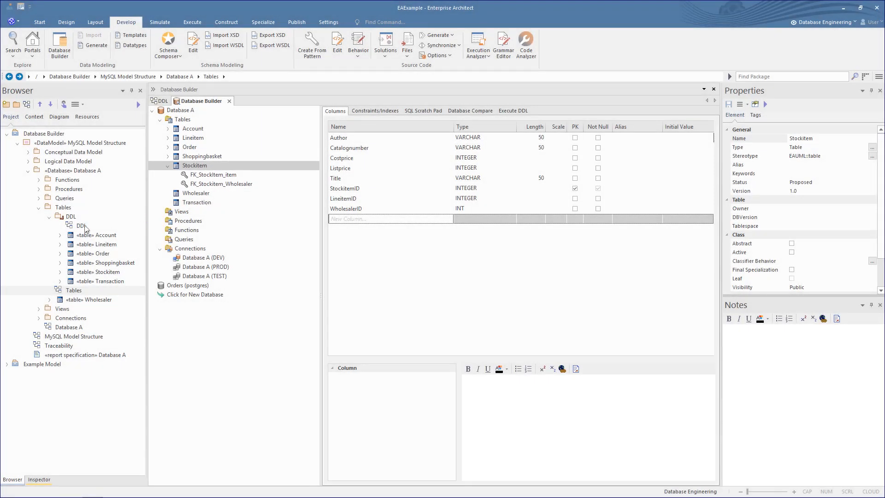
# Step: Open the DDL diagram and move the Wholesaler table into the DDL package
pyautogui.doubleClick(74, 226)
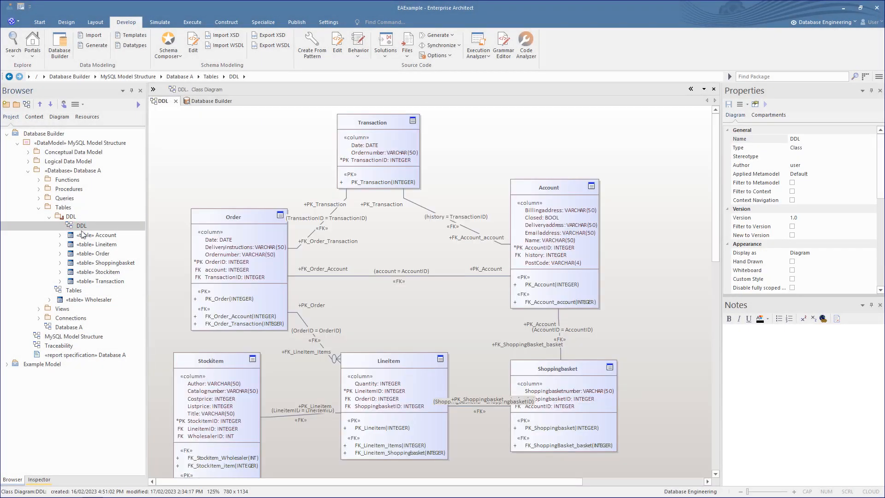
pyautogui.click(80, 300)
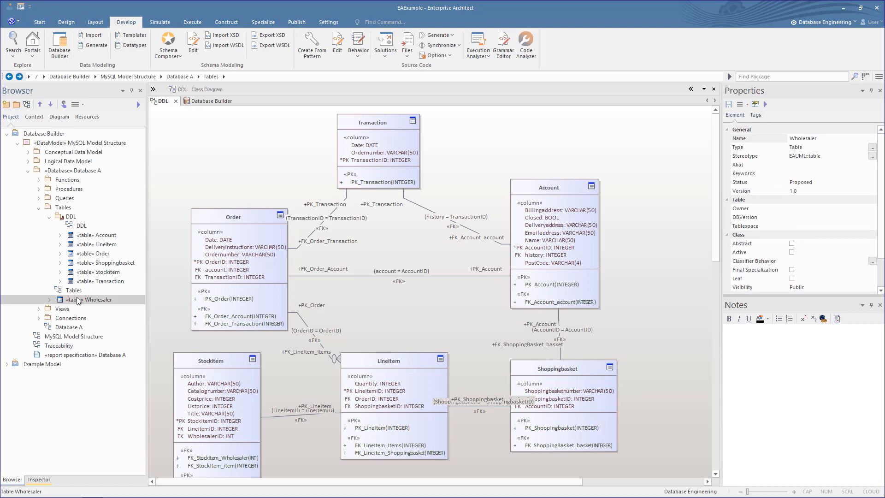
pyautogui.click(64, 217)
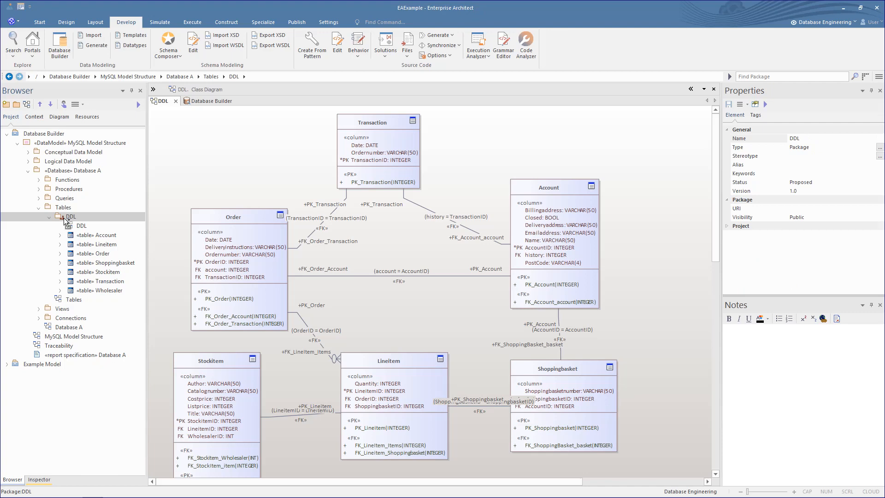
# Step: Place the Wholesaler table on the DDL diagram, beside Stockitem and below Lineitem
pyautogui.click(72, 292)
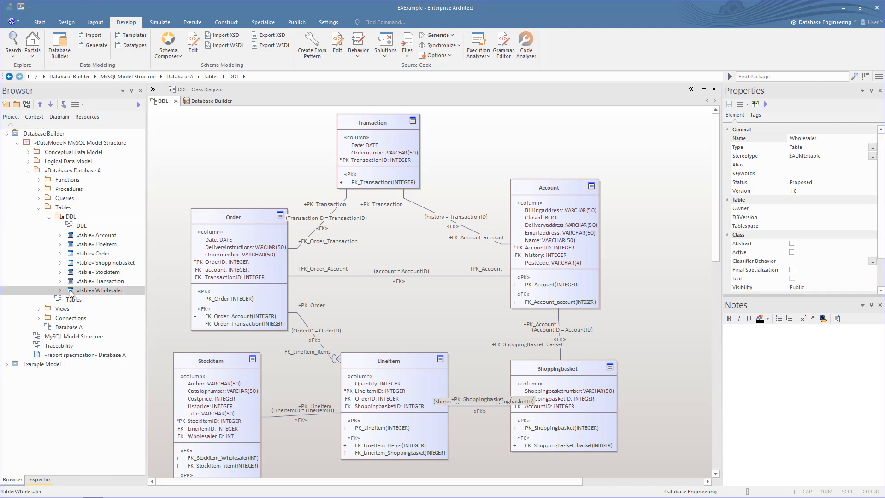
pyautogui.moveTo(72, 291); pyautogui.dragTo(387, 287)
pyautogui.click(425, 285)
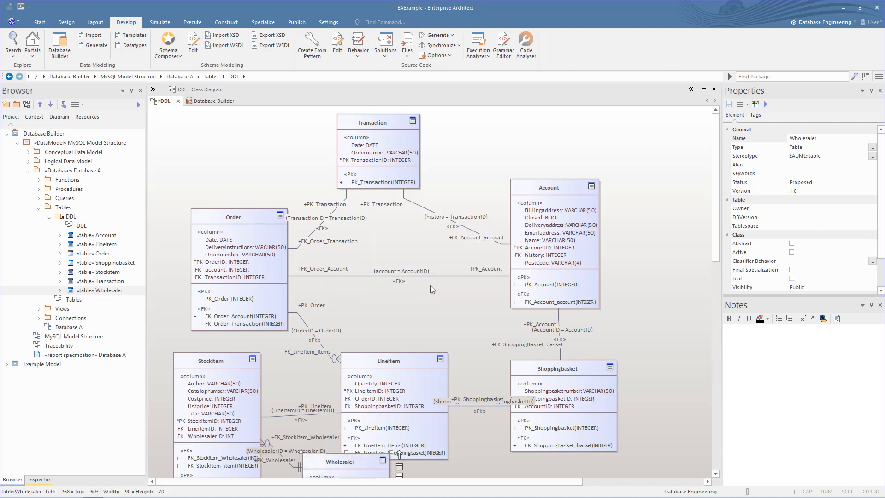
pyautogui.scroll(-3, 716, 234)
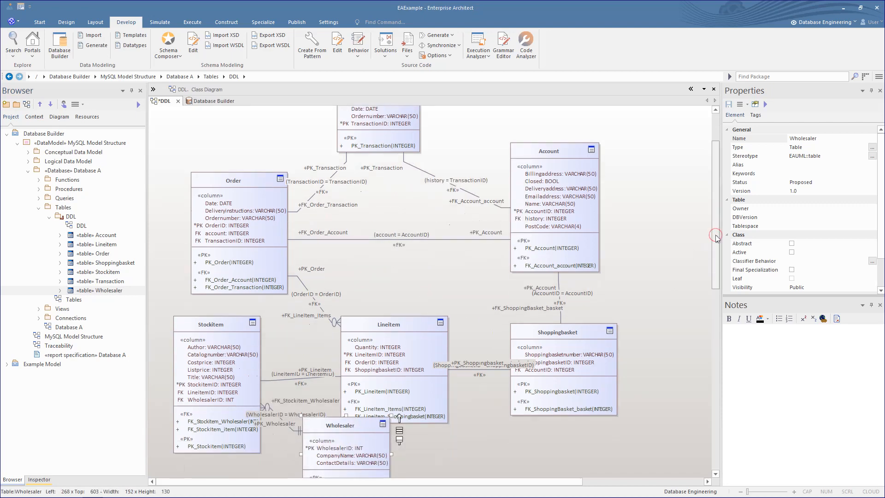
pyautogui.moveTo(334, 312); pyautogui.dragTo(381, 382)
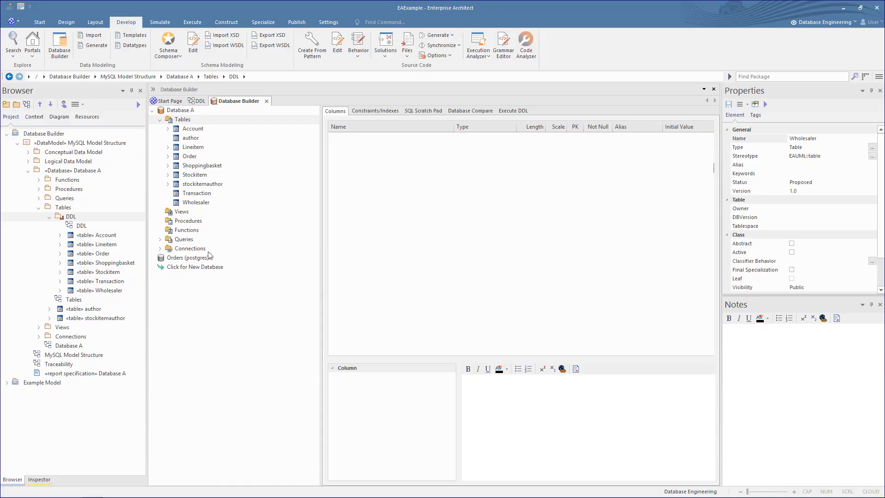
# Step: Add a constraint named CompanyNameIndex of type index to the Wholesaler table
pyautogui.click(196, 204)
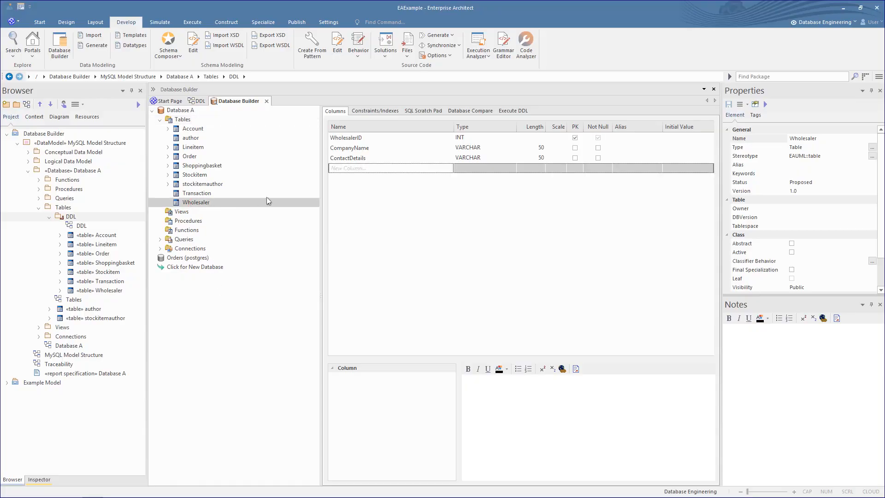
pyautogui.click(375, 110)
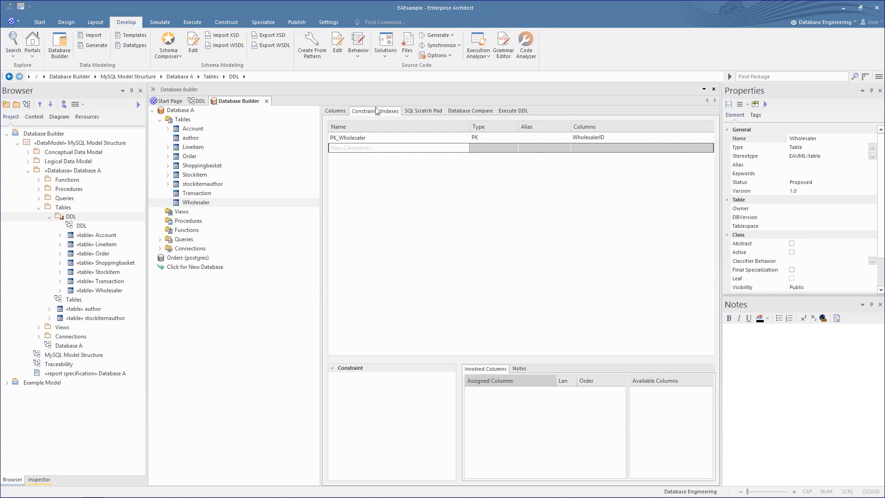
pyautogui.click(381, 149)
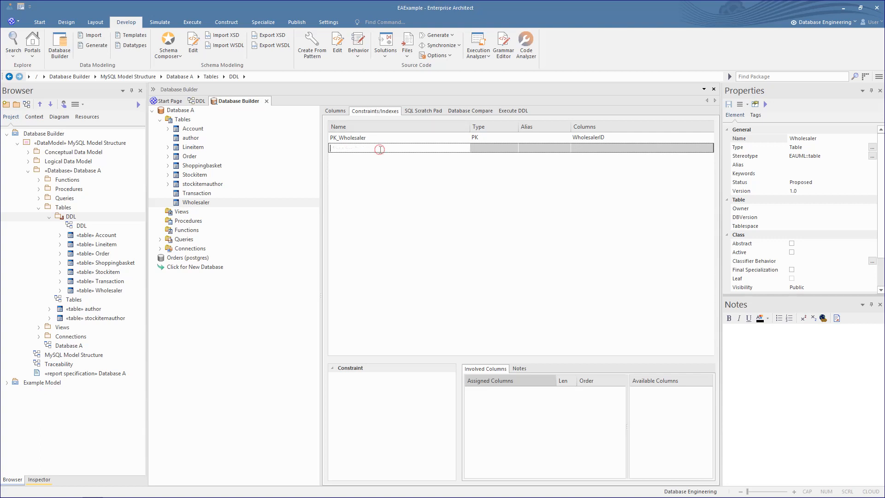
pyautogui.write('CompanyNameIndex')
pyautogui.press('Return')
pyautogui.click(485, 138)
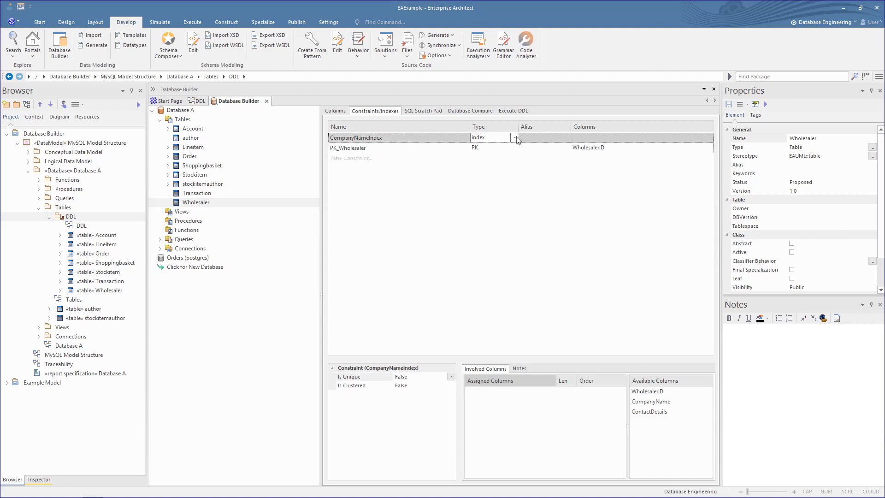
pyautogui.click(515, 137)
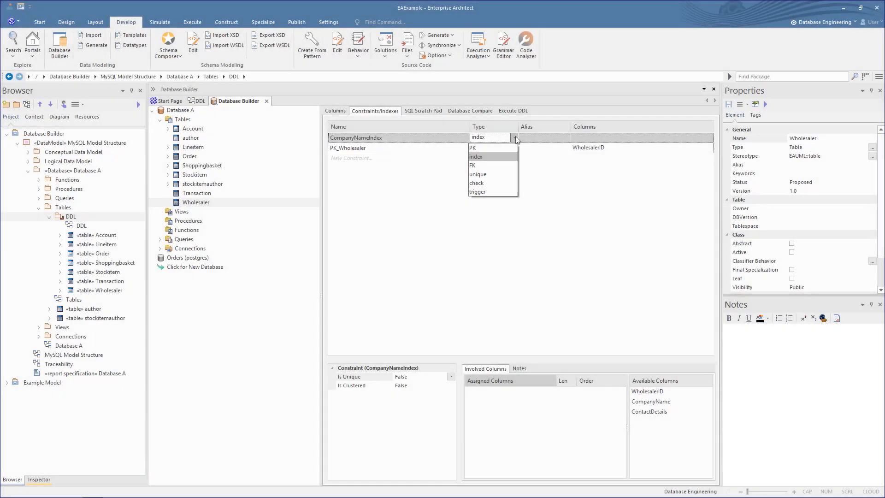
pyautogui.click(486, 157)
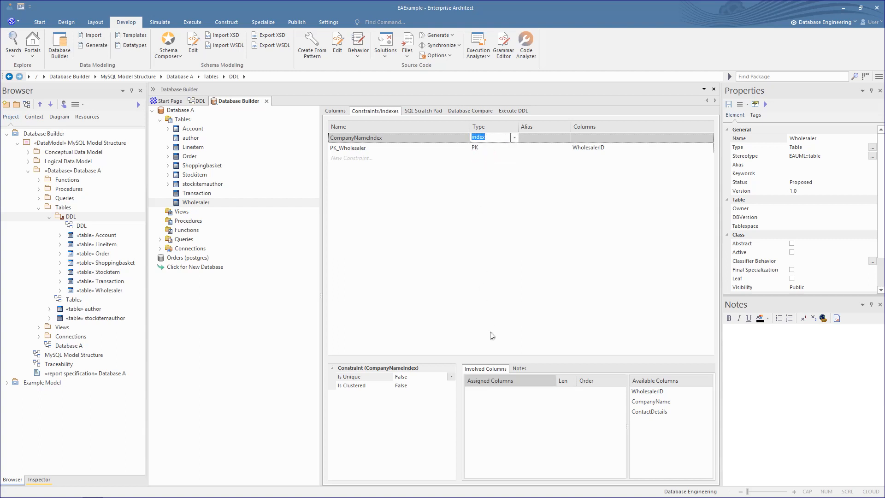
# Step: Assign the CompanyName column to CompanyNameIndex and set Is Unique to True
pyautogui.click(659, 403)
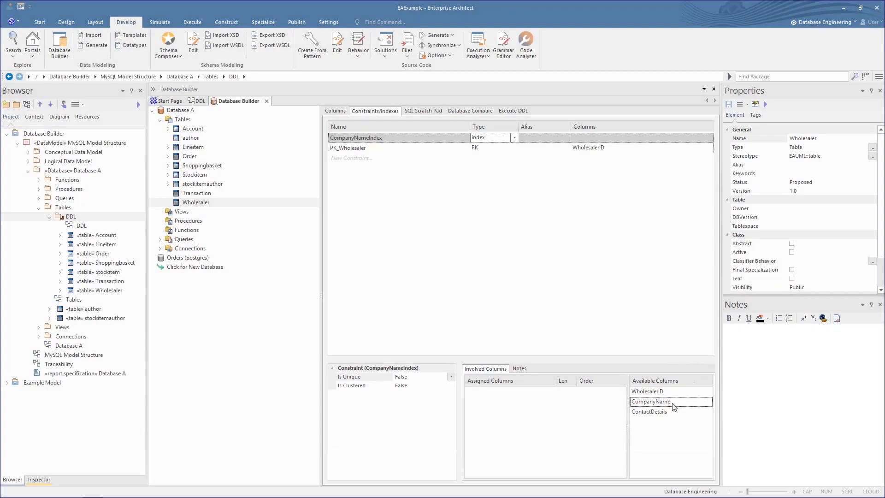
pyautogui.doubleClick(676, 404)
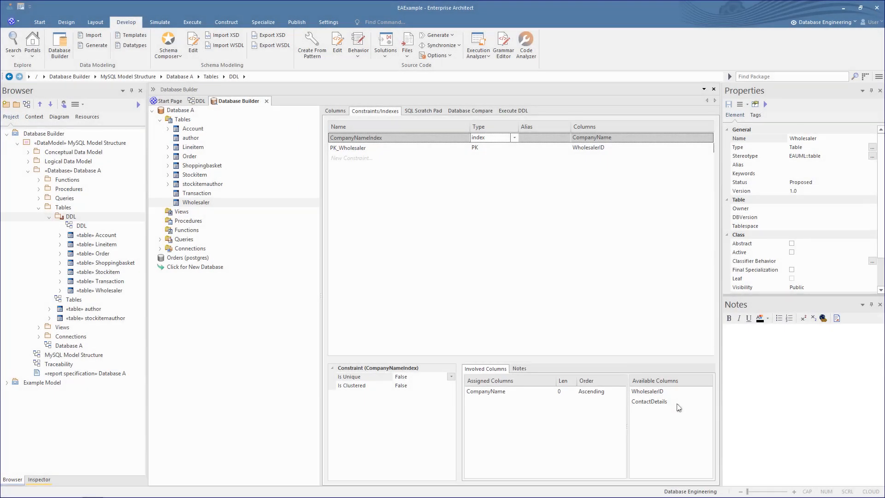
pyautogui.click(425, 376)
pyautogui.click(425, 376)
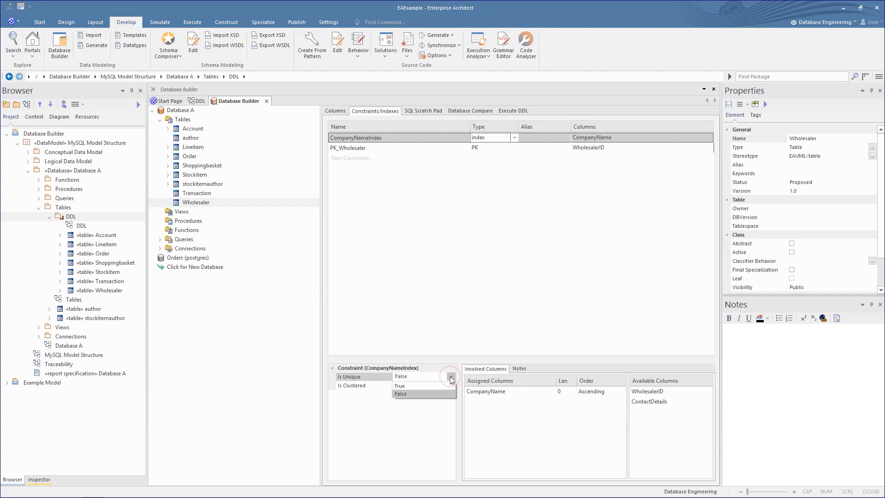
pyautogui.click(431, 390)
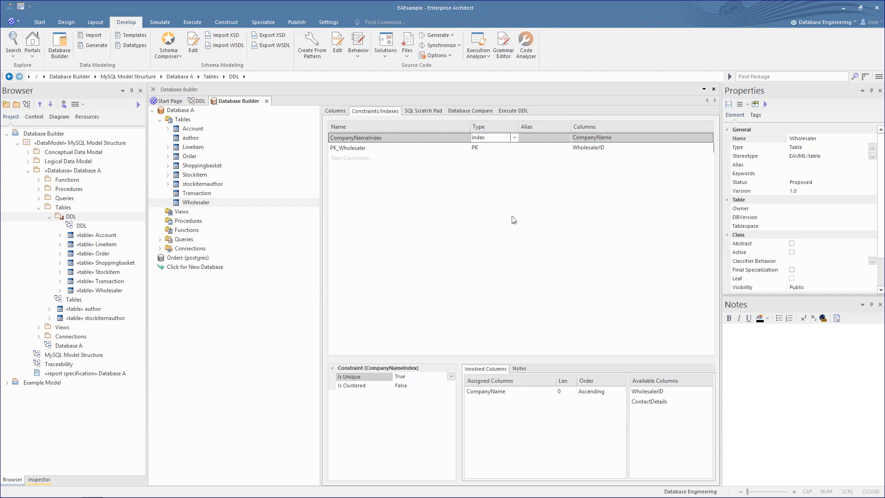
# Step: Switch CompanyNameIndex to the trigger type and view its Trigger Time, Trigger Event and Statement options
pyautogui.click(515, 137)
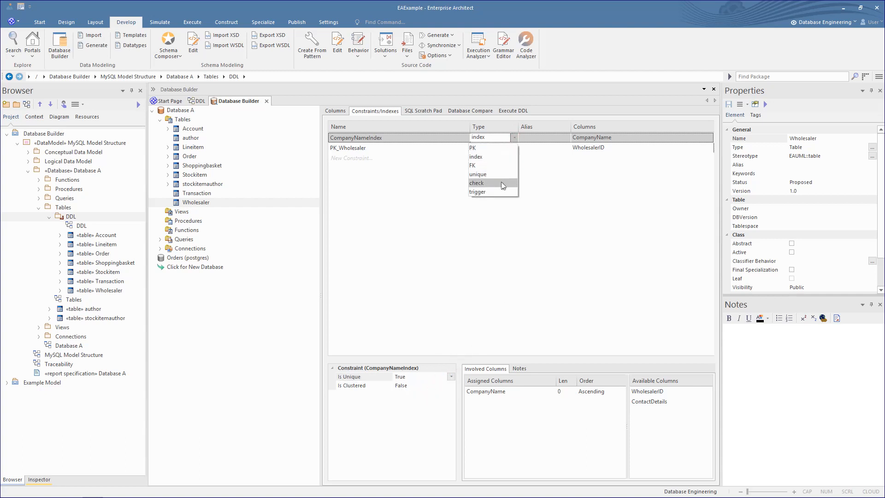
pyautogui.click(495, 188)
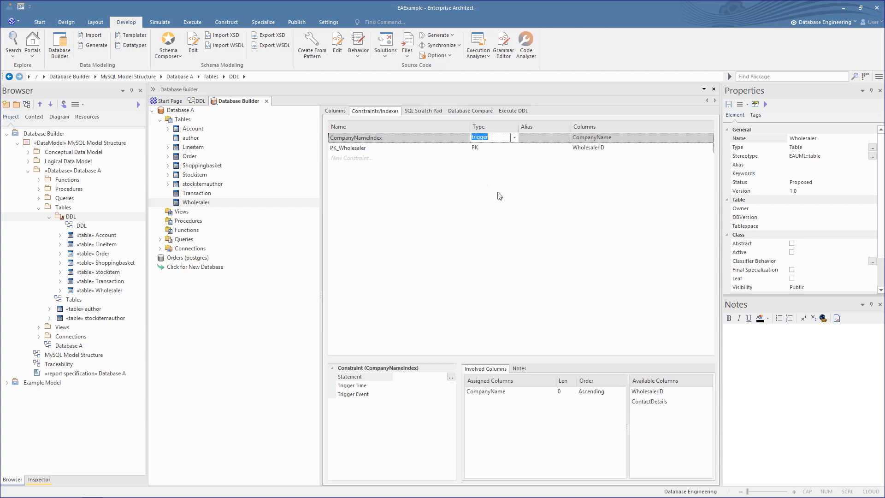
pyautogui.click(446, 385)
pyautogui.click(451, 385)
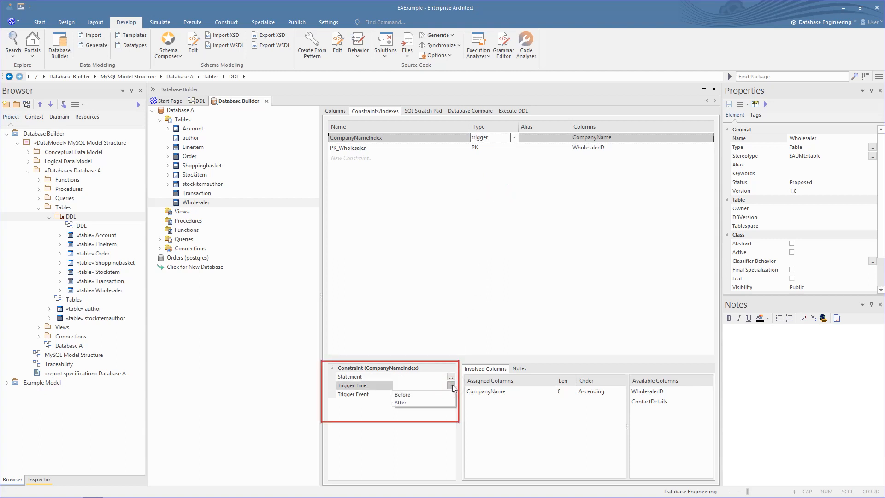
pyautogui.click(451, 385)
pyautogui.click(450, 394)
pyautogui.click(449, 394)
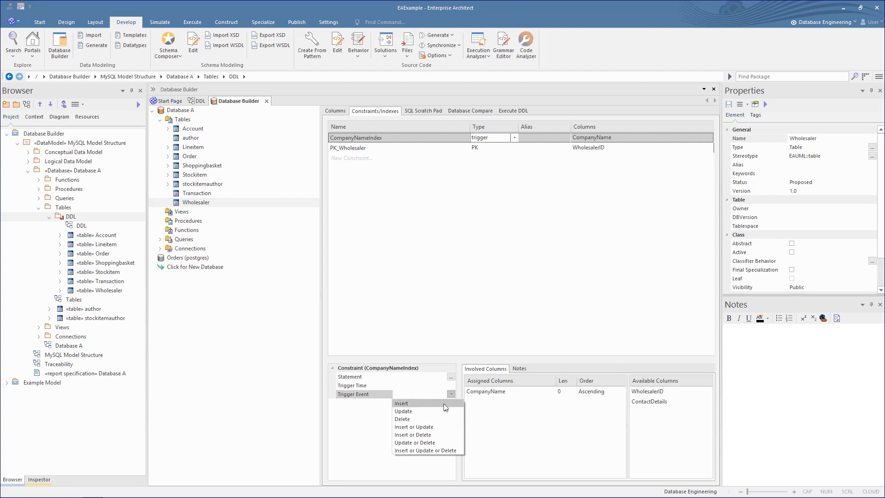
pyautogui.click(451, 376)
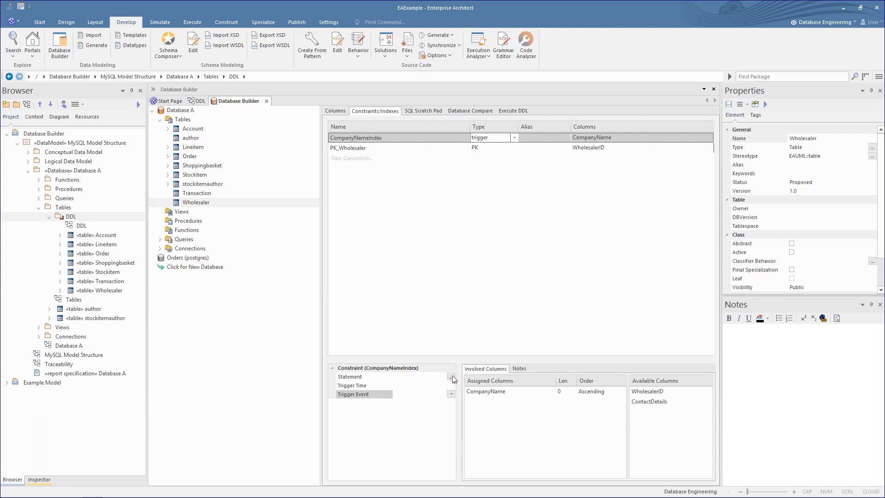
pyautogui.click(451, 377)
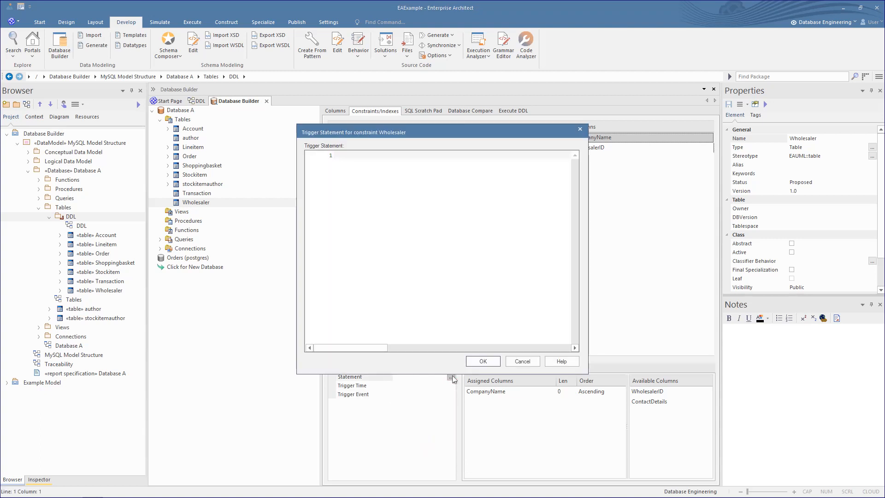
pyautogui.click(513, 362)
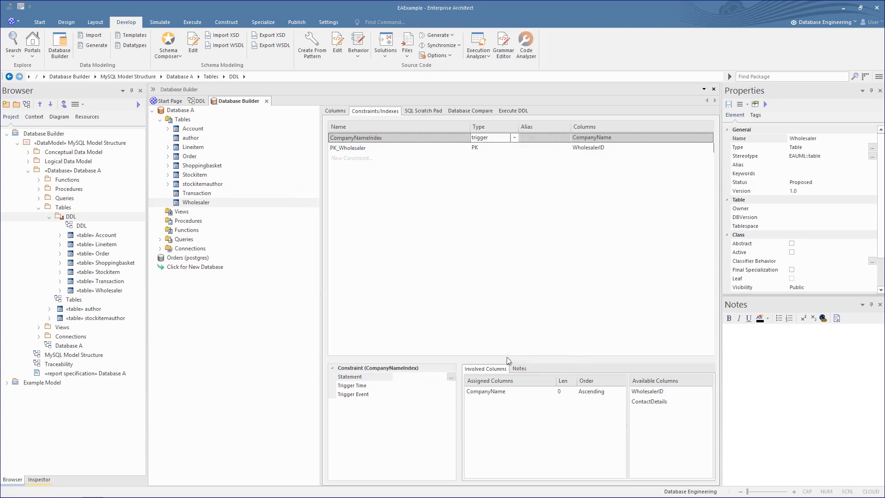
# Step: Return CompanyNameIndex to the index type and set its Is Unique property to True
pyautogui.click(514, 137)
pyautogui.click(489, 161)
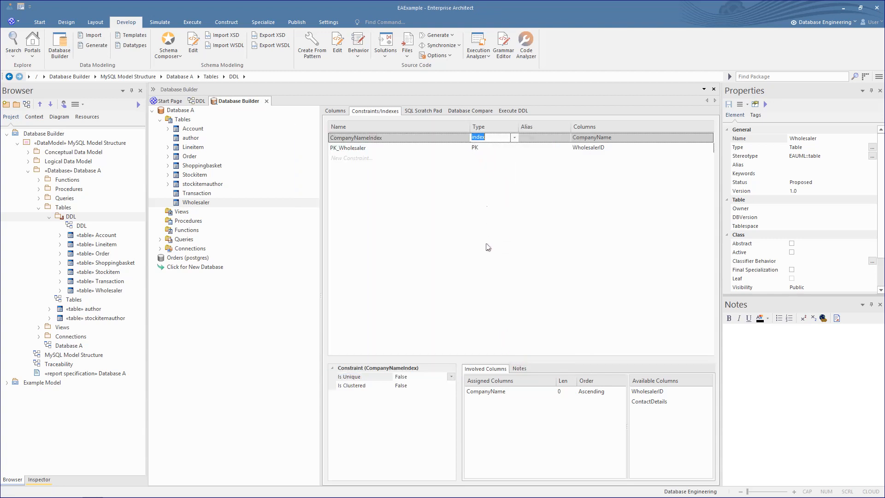
pyautogui.click(450, 376)
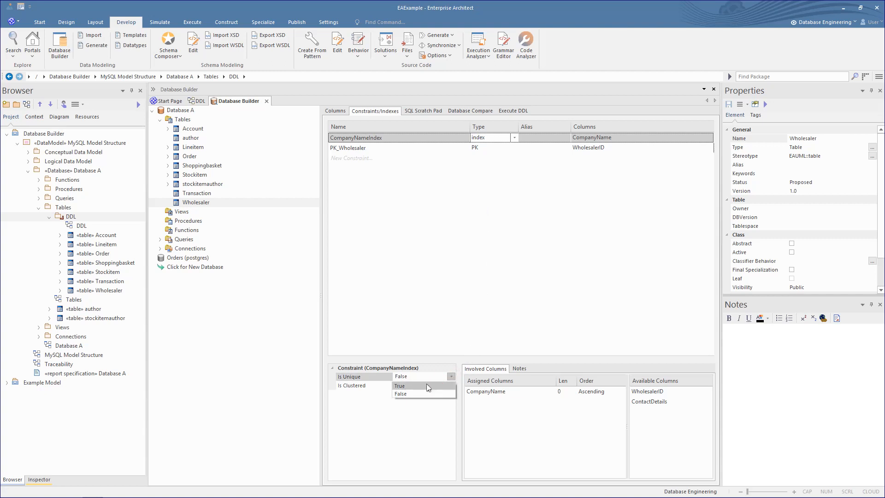
pyautogui.click(427, 391)
pyautogui.click(486, 391)
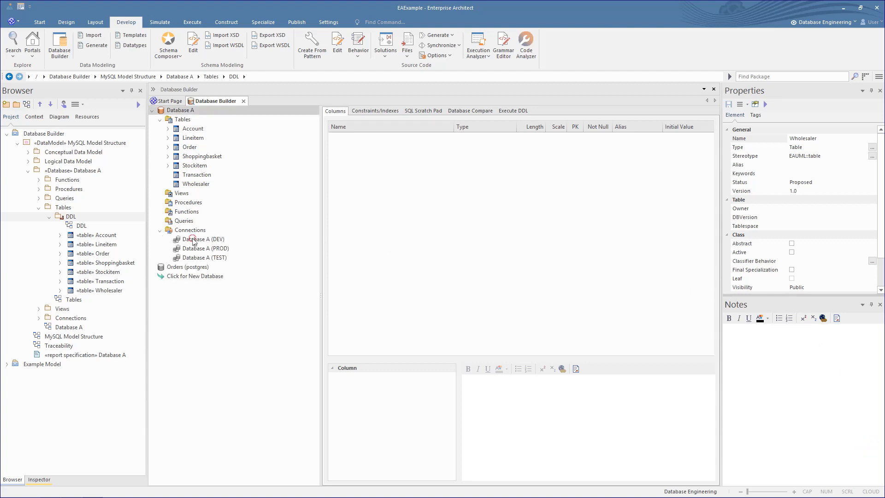
# Step: Make the Database A (DEV) connection the active database connection
pyautogui.click(193, 240)
pyautogui.rightClick(193, 240)
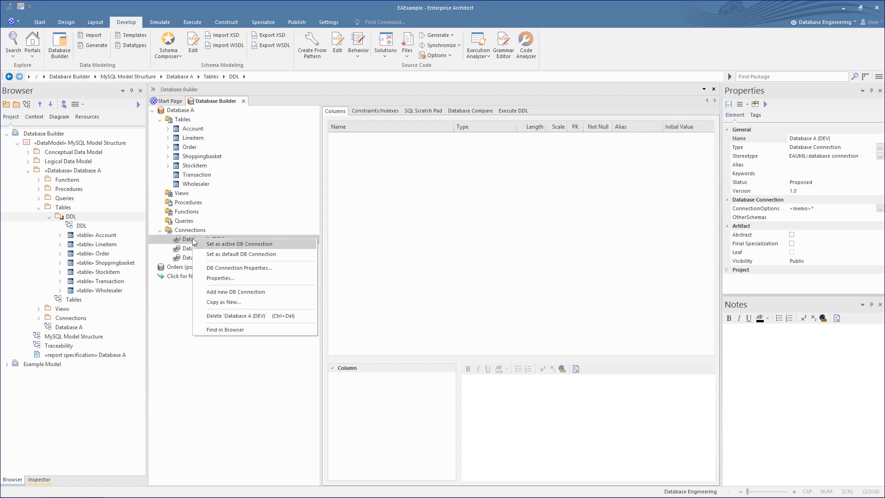
pyautogui.click(217, 244)
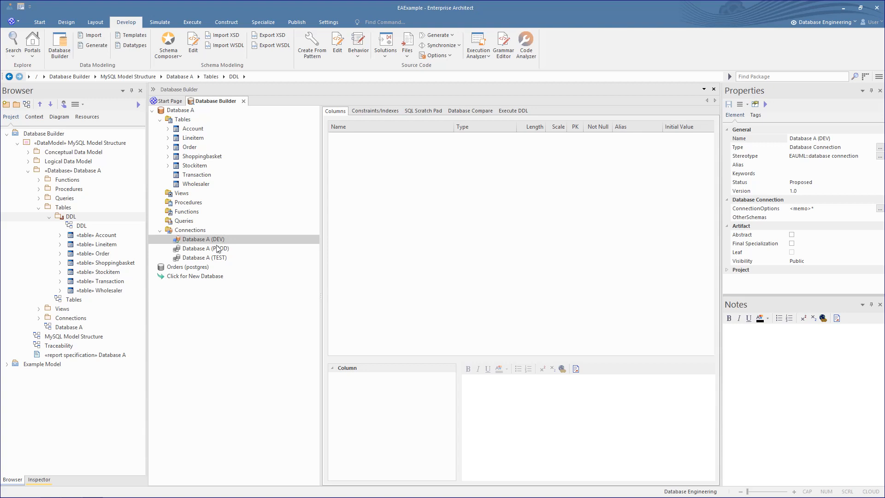
# Step: Show the differences between the model's tables and the live database
pyautogui.click(185, 120)
pyautogui.rightClick(185, 121)
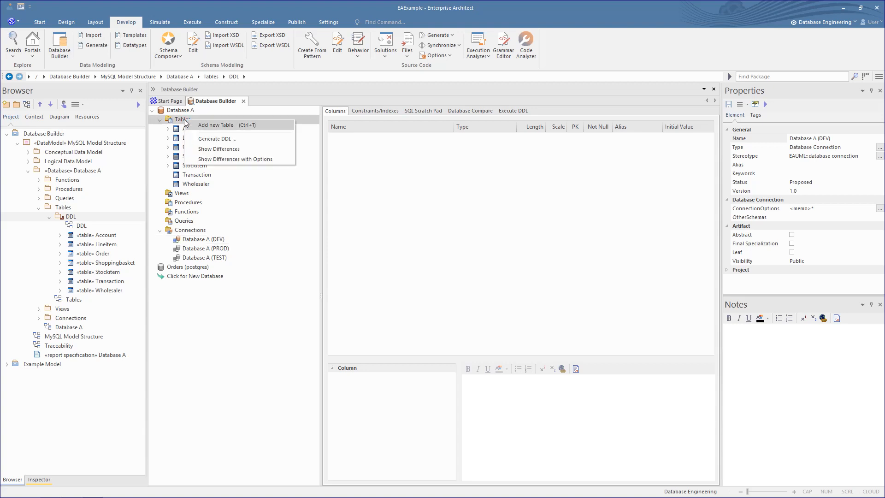
pyautogui.click(211, 149)
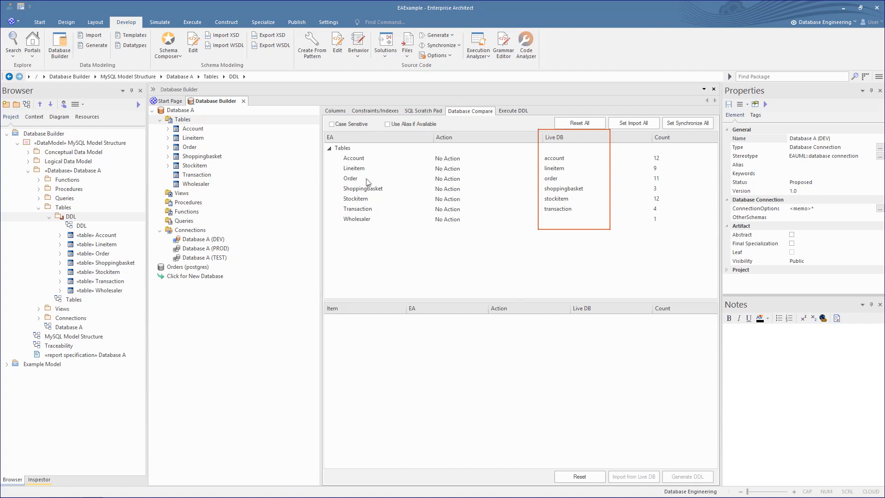
# Step: Try the Create Wholesaler action and synchronization of all tables, and reset all comparison actions
pyautogui.click(539, 221)
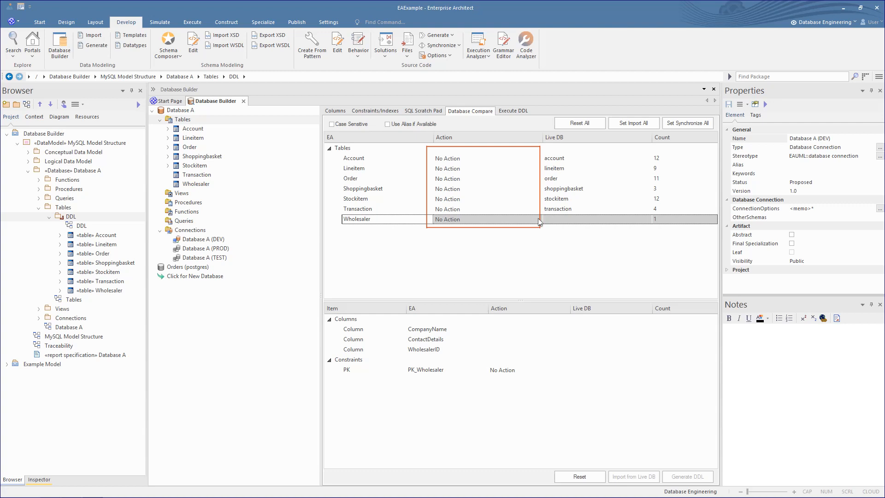
pyautogui.click(528, 223)
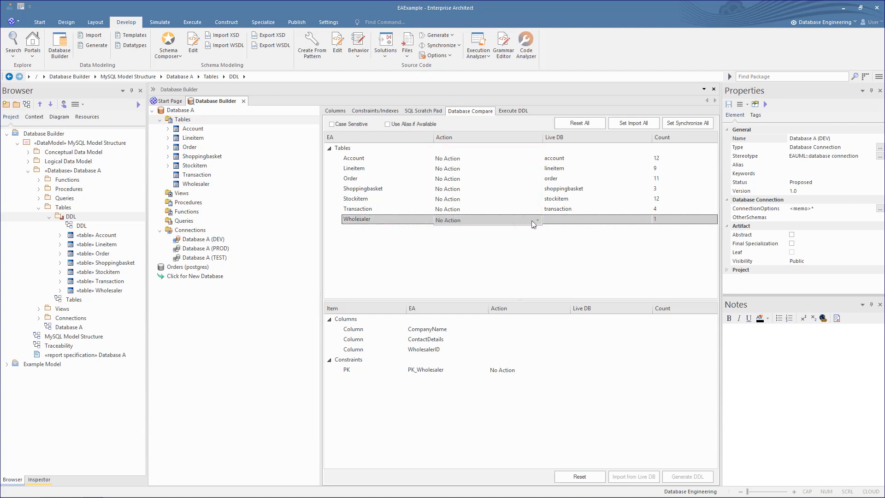
pyautogui.click(536, 220)
pyautogui.press('Down')
pyautogui.press('Return')
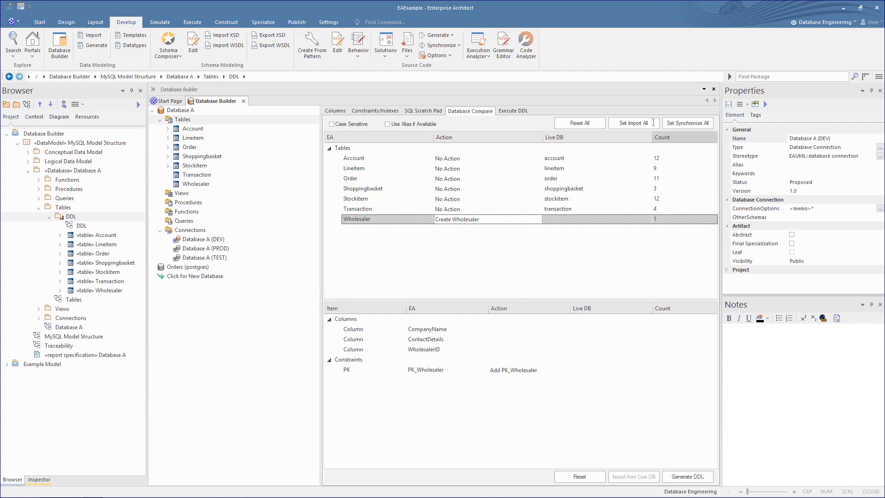
pyautogui.click(677, 123)
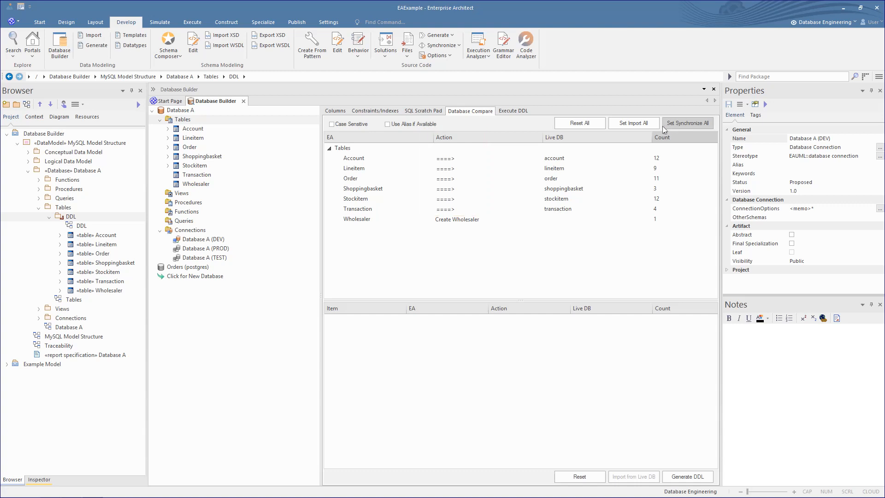
pyautogui.click(582, 124)
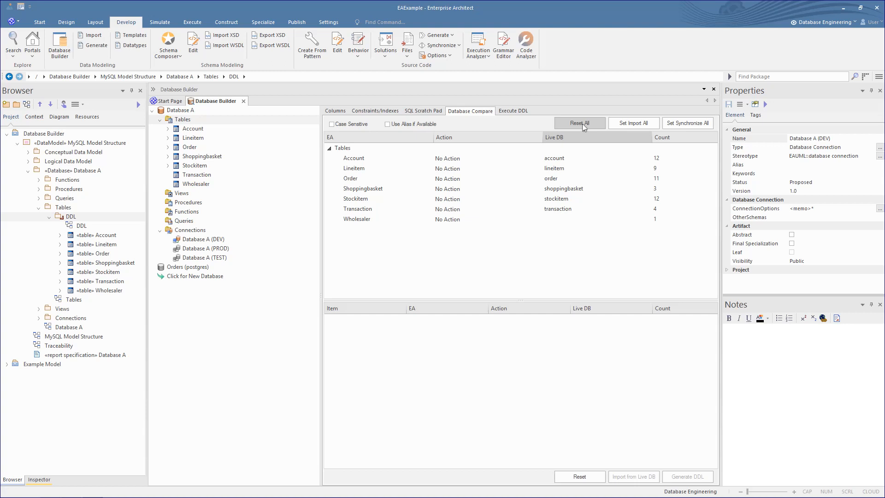
# Step: Set the comparison action of the Wholesaler table to Create Wholesaler
pyautogui.click(478, 219)
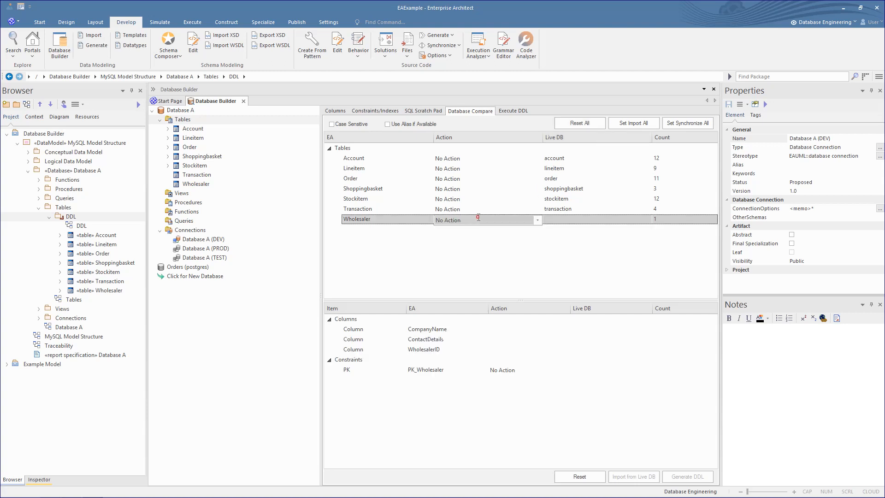
pyautogui.click(537, 221)
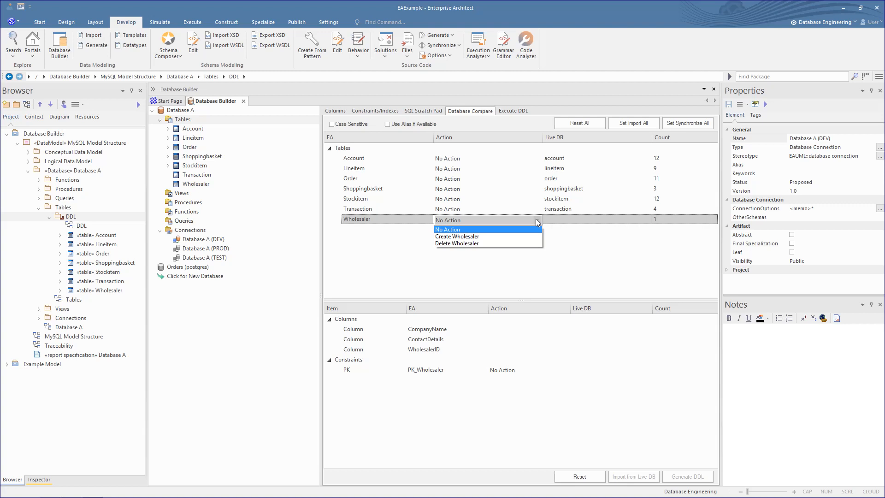
pyautogui.click(509, 236)
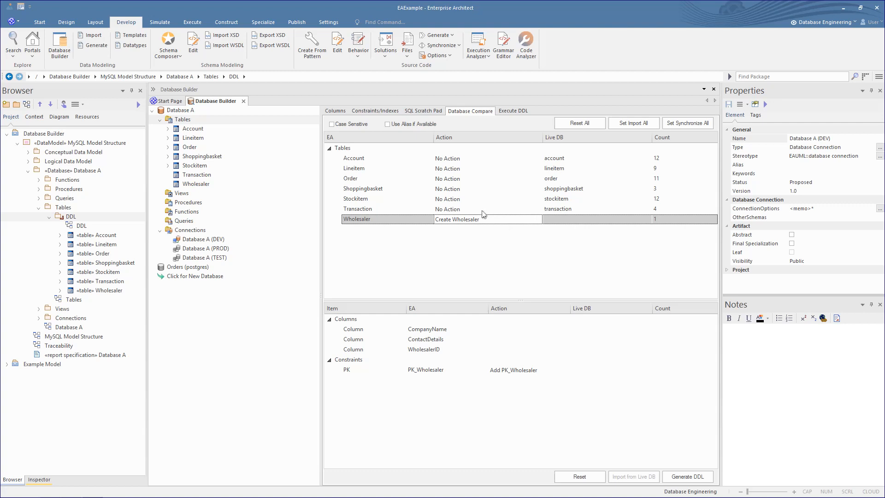
# Step: Set the Stockitem table to synchronize from the model to the live database (====>) and generate the DDL
pyautogui.click(461, 200)
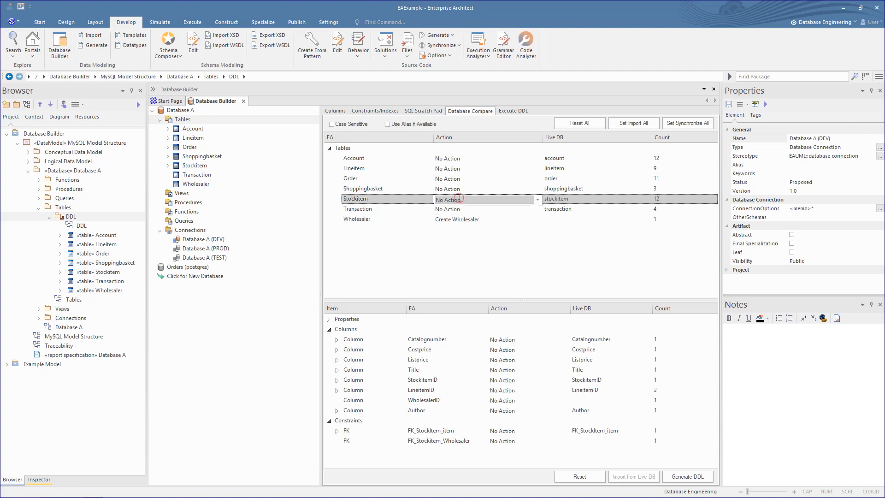
pyautogui.click(536, 200)
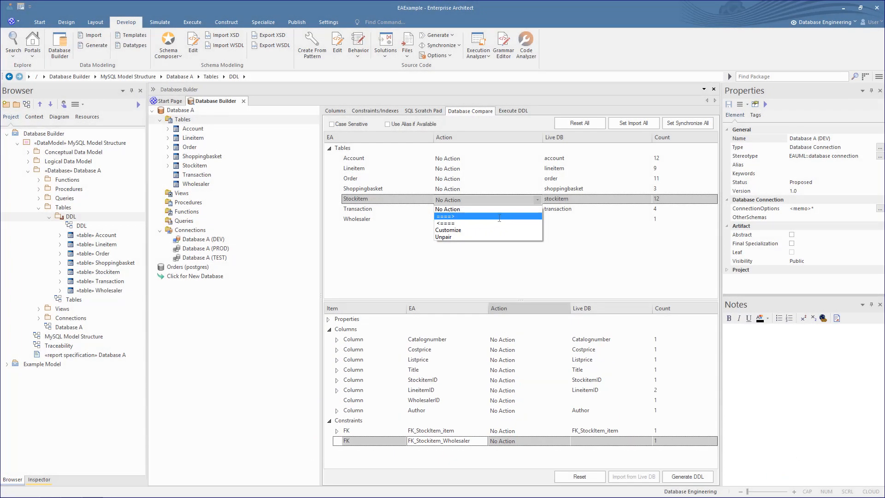
pyautogui.click(494, 217)
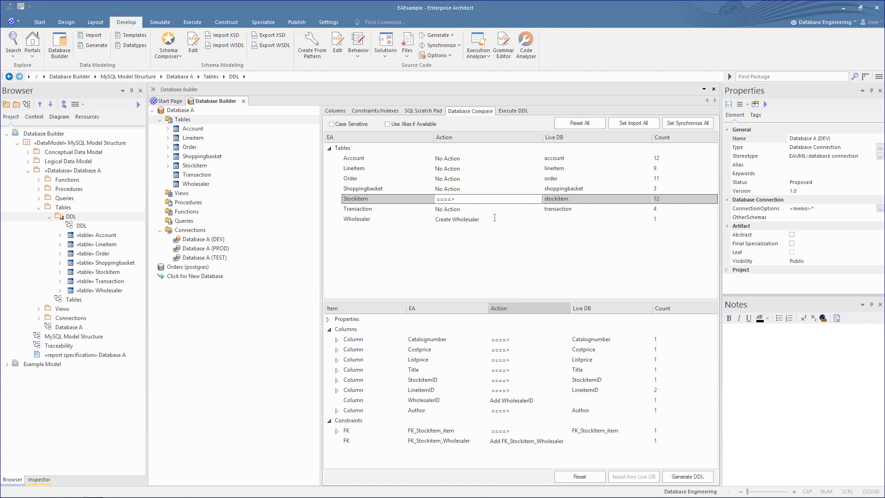
pyautogui.click(495, 219)
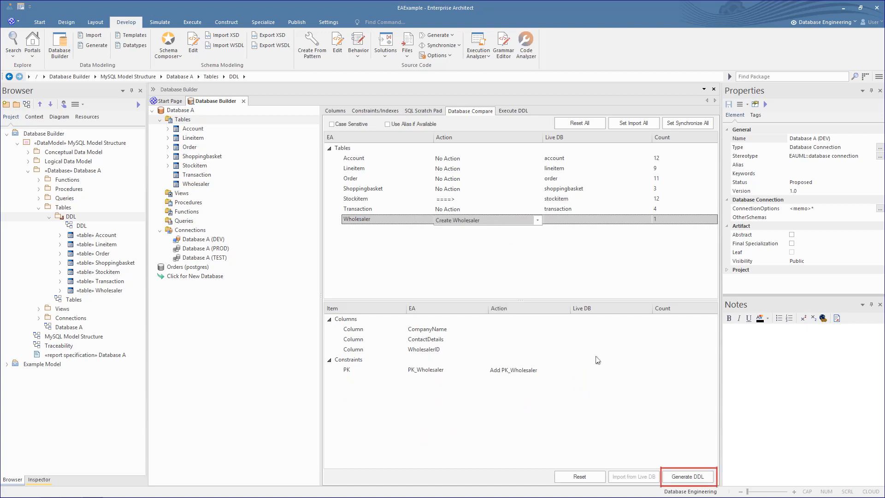
pyautogui.click(687, 476)
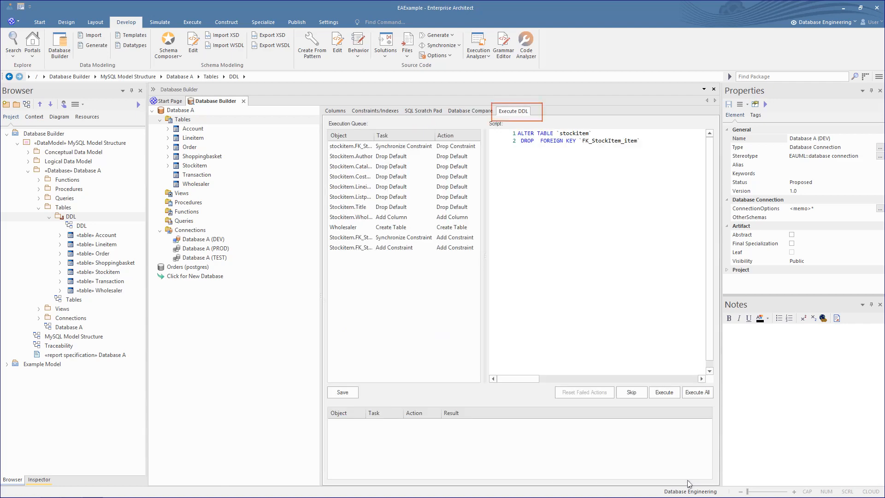
# Step: Review the generated script of each task in the execution queue, from the first Drop Constraint to the last Add Constraint
pyautogui.click(406, 146)
pyautogui.click(394, 156)
pyautogui.click(393, 167)
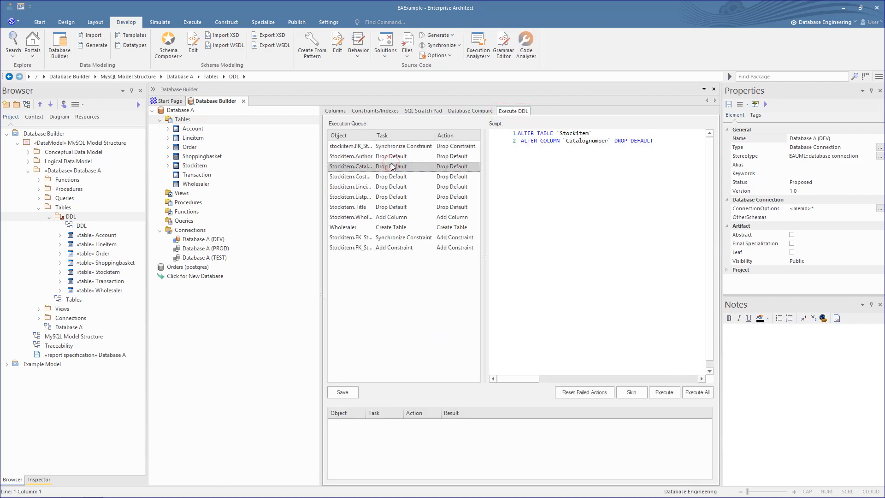
pyautogui.click(393, 177)
pyautogui.click(393, 186)
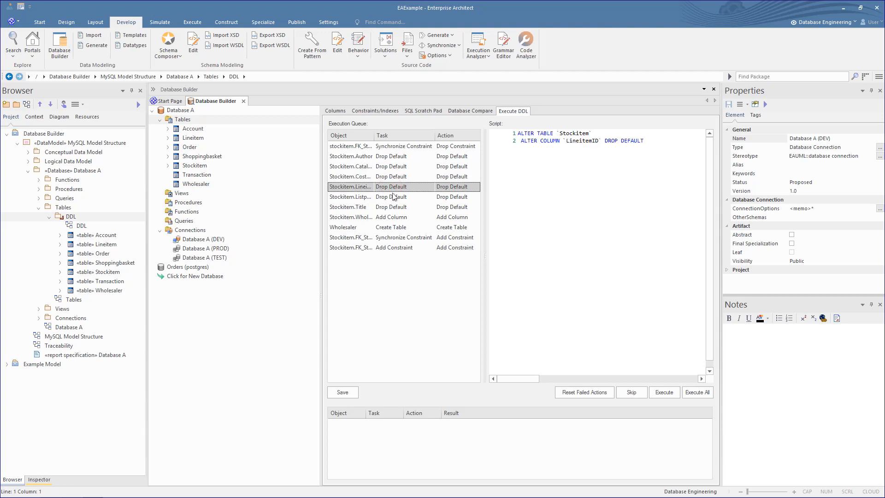
pyautogui.click(392, 197)
pyautogui.click(393, 207)
pyautogui.click(393, 217)
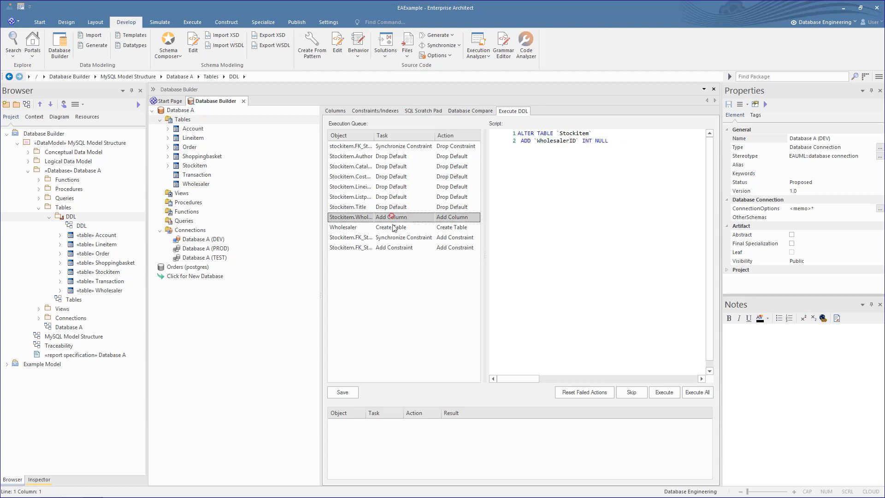
pyautogui.click(392, 227)
pyautogui.click(393, 238)
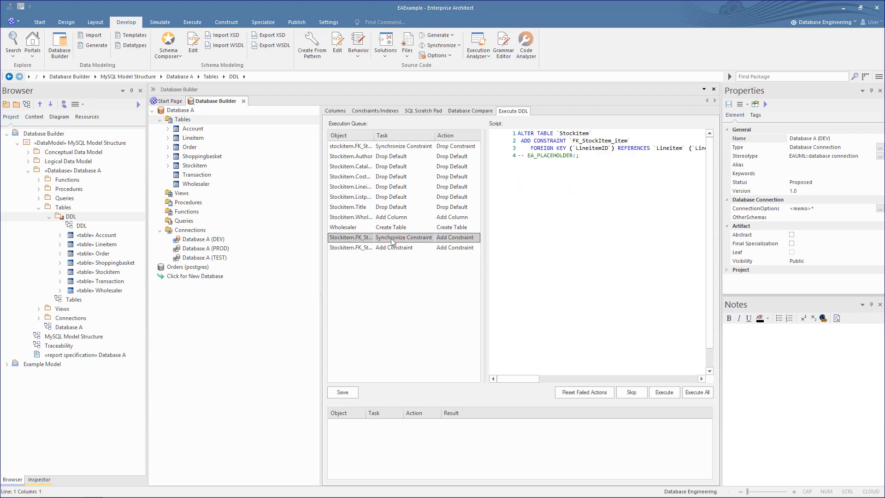
pyautogui.click(391, 248)
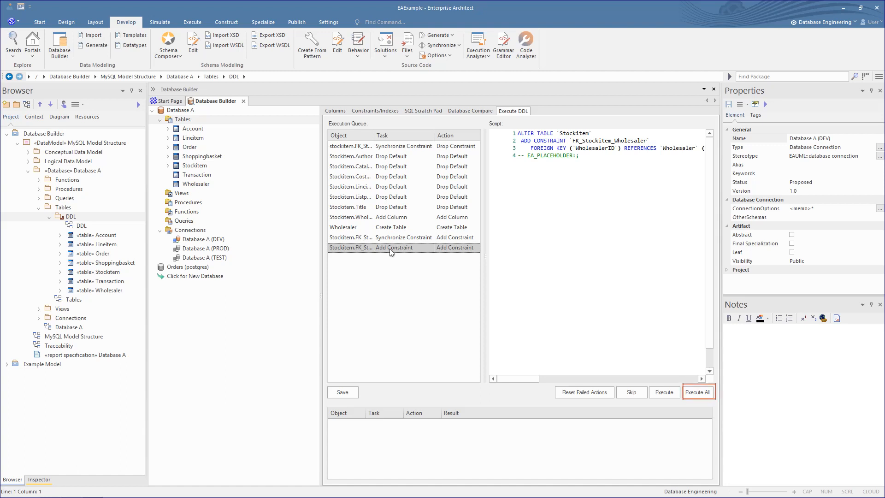
# Step: Execute all queued DDL statements on the live database and inspect the results through the Wholesaler Create Table entry
pyautogui.click(696, 391)
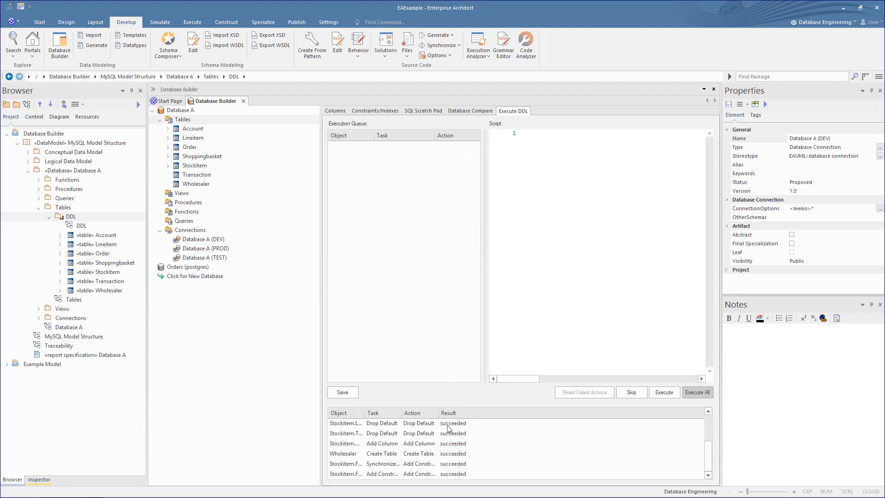
pyautogui.click(446, 425)
pyautogui.click(446, 433)
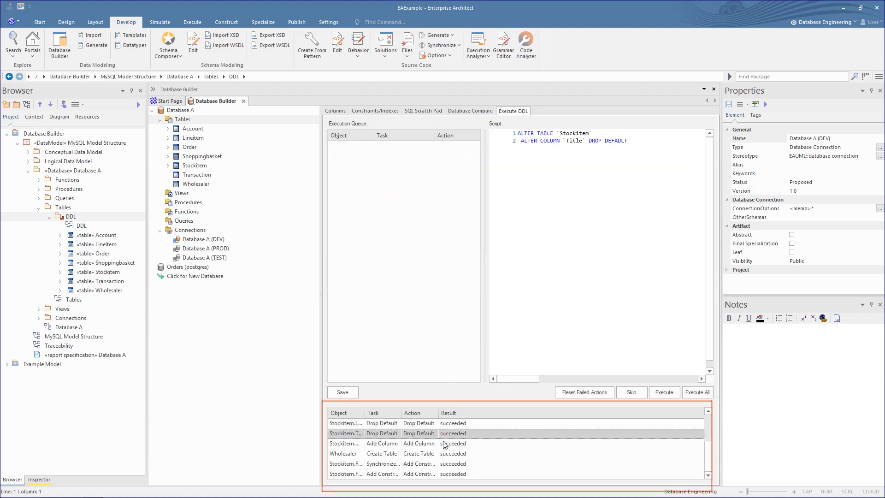
pyautogui.click(443, 443)
pyautogui.click(445, 454)
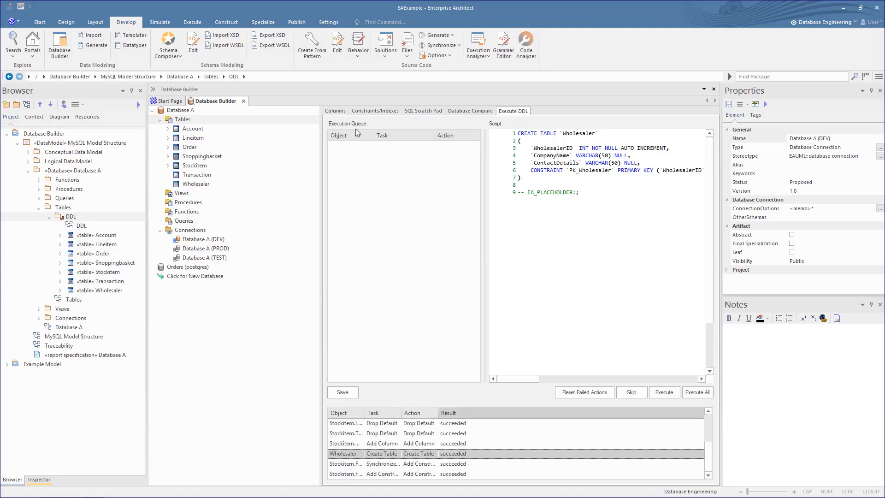
# Step: Write the query "Select * from Wholesaler;" in the SQL Scratch Pad and run it
pyautogui.click(415, 112)
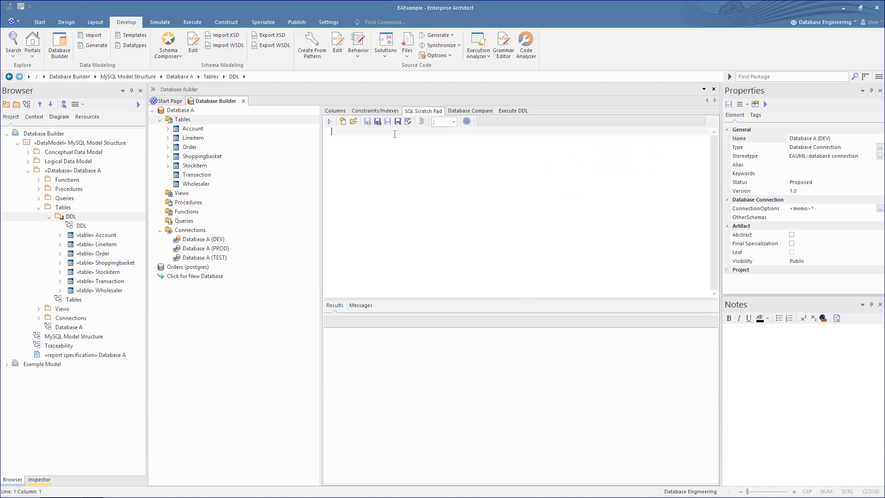
pyautogui.write('Select * from Wholesaler')
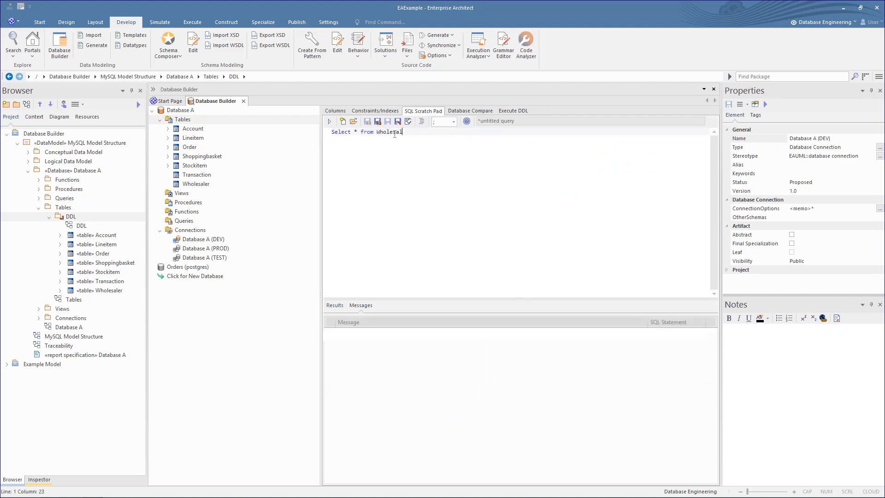
pyautogui.write(';')
pyautogui.click(329, 122)
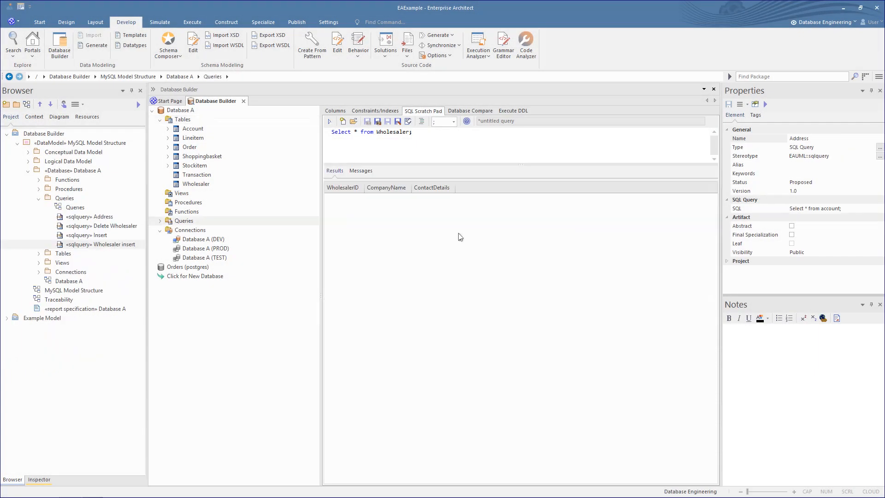
# Step: Save the select statement as a new SQL query named Select Wholesaler
pyautogui.click(417, 134)
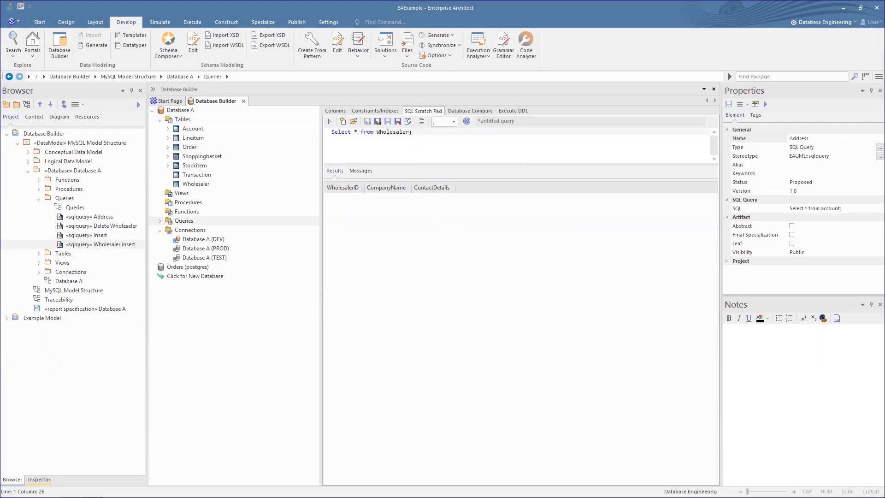
pyautogui.click(377, 123)
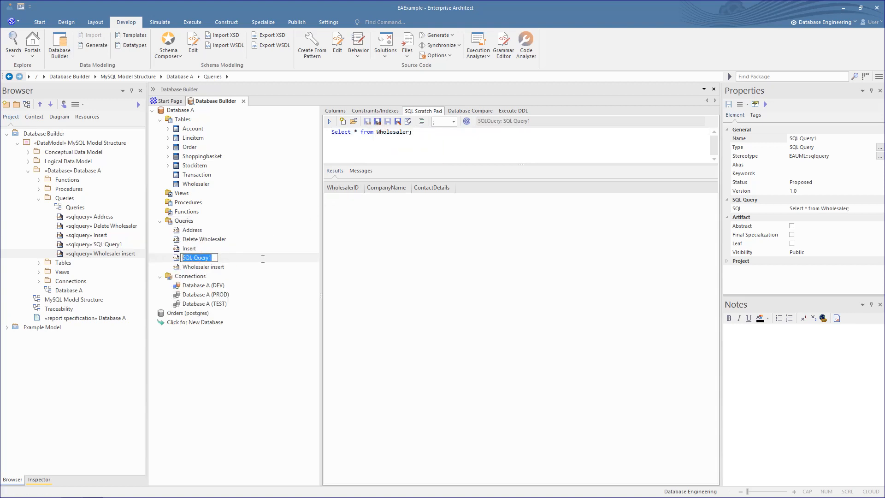
pyautogui.write('Select Wholesaler')
pyautogui.press('Return')
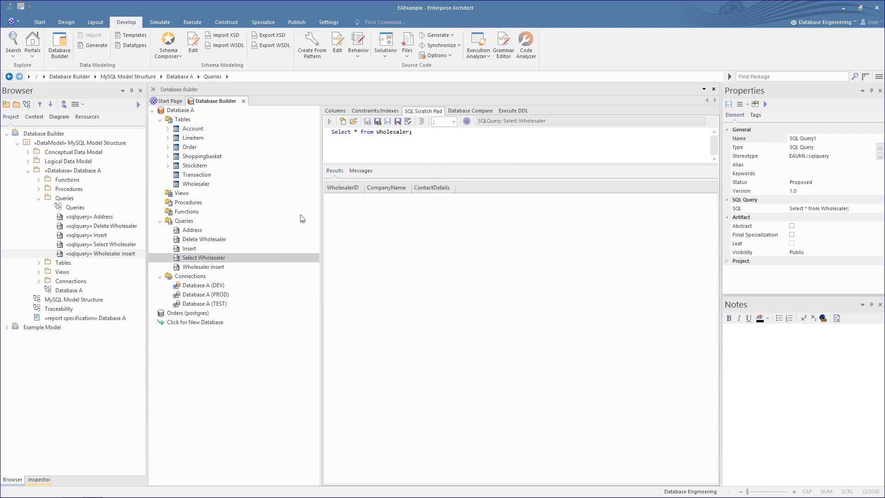
# Step: In a new query, write and run an INSERT INTO Wholesaler with WholesalerID 1, Companyname 'Murray.com' and the contact's full name as ContactDetails
pyautogui.click(353, 129)
pyautogui.click(342, 122)
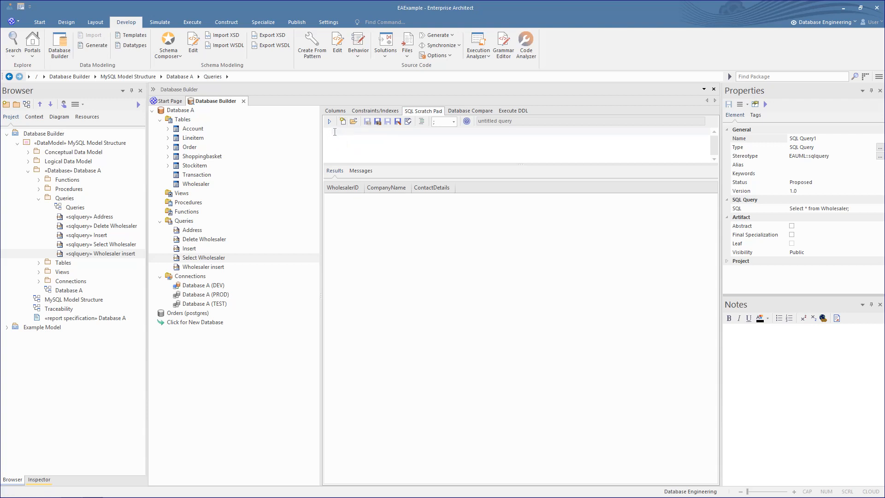
pyautogui.click(333, 132)
pyautogui.write("INSERT INTO Wholesaler (WholesalerID, Companyname, ContactDetails) VALUES (1, 'Murray.com','Jill Stavanger');")
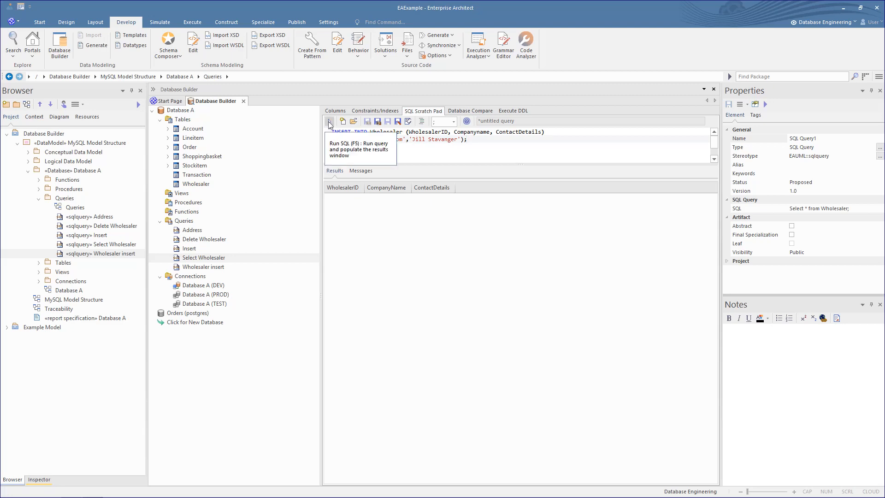
pyautogui.click(329, 122)
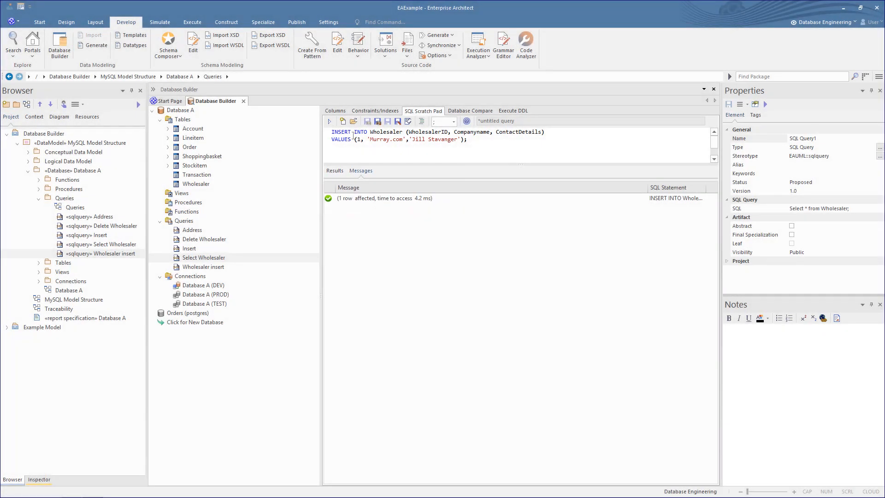
# Step: Save the INSERT statement as a new SQL query named Insert Wholesaler
pyautogui.click(377, 123)
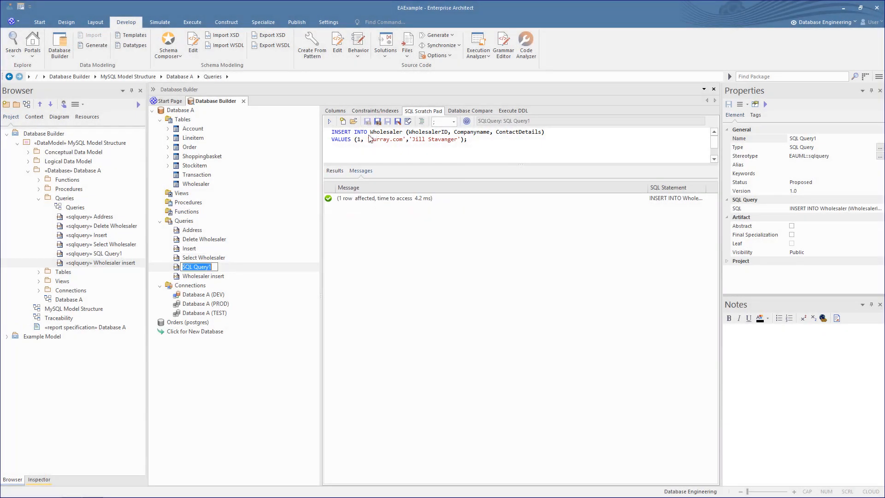
pyautogui.write('Insert Wholesaler')
pyautogui.press('Return')
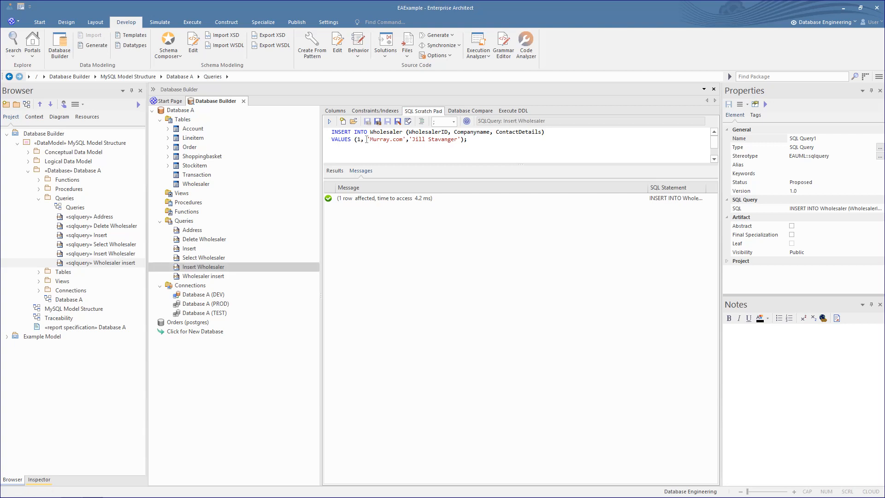
# Step: Load the saved Select Wholesaler query into the SQL Scratch Pad and run it
pyautogui.click(207, 258)
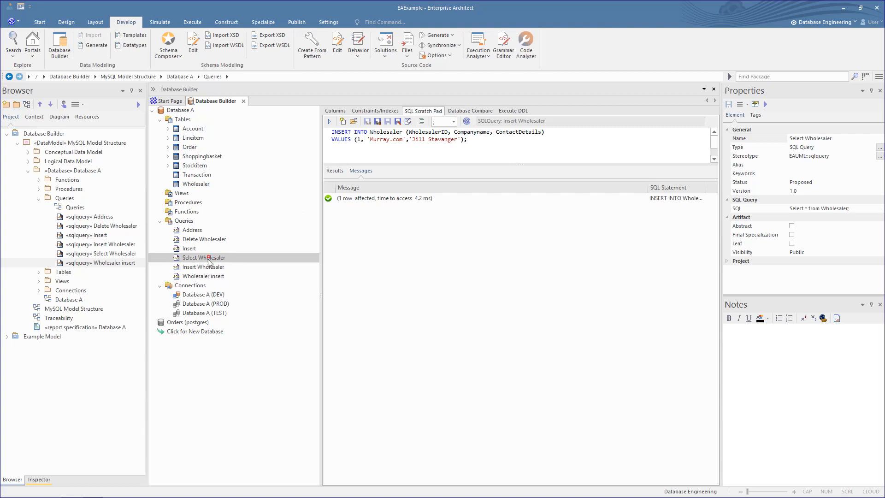
pyautogui.rightClick(210, 260)
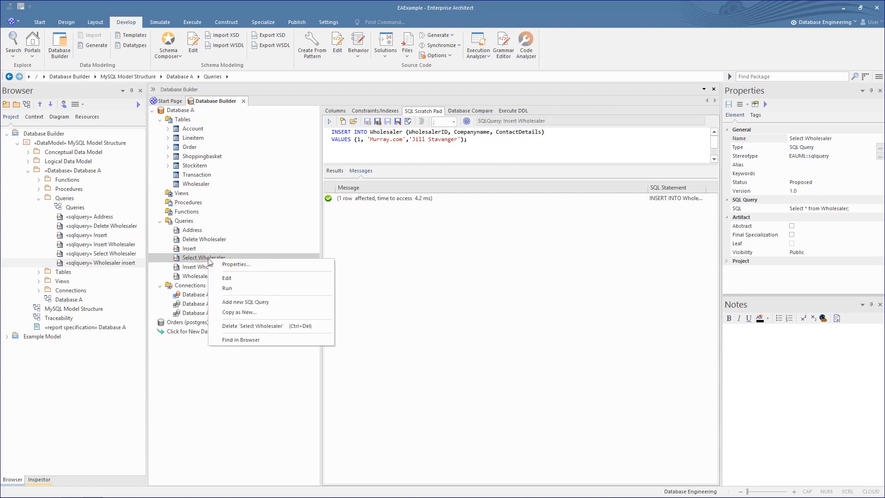
pyautogui.click(227, 278)
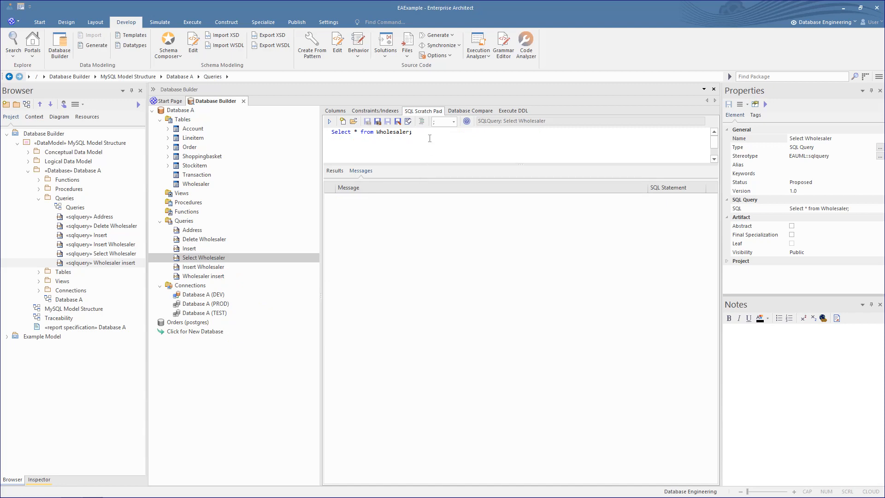
pyautogui.click(330, 122)
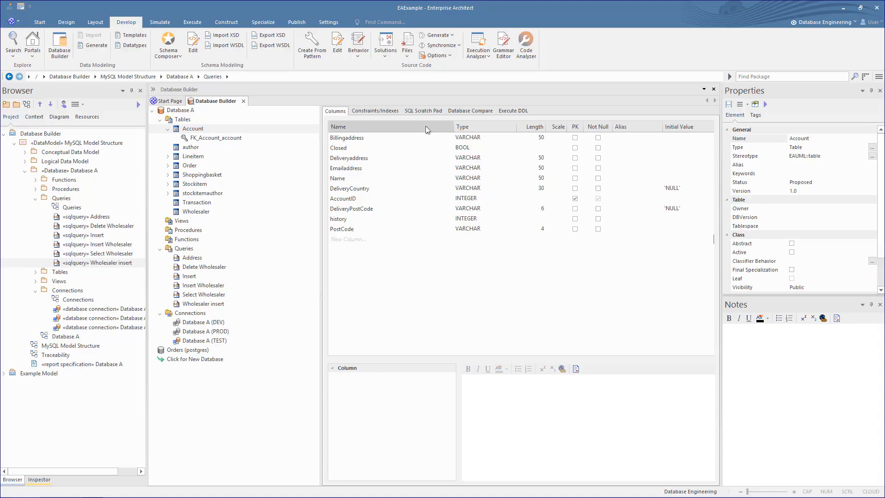
# Step: Write and run "Alter Table Account Add Mobile VARCHAR(14) null" in the SQL Scratch Pad
pyautogui.click(426, 110)
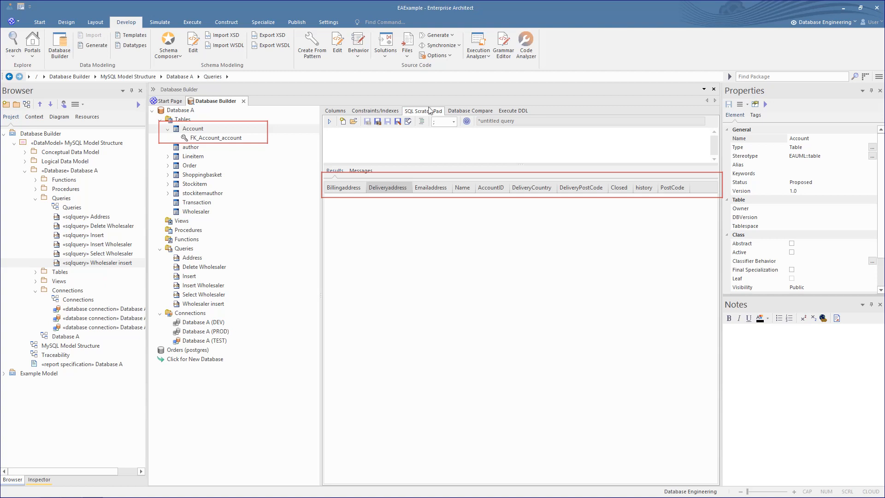
pyautogui.click(497, 130)
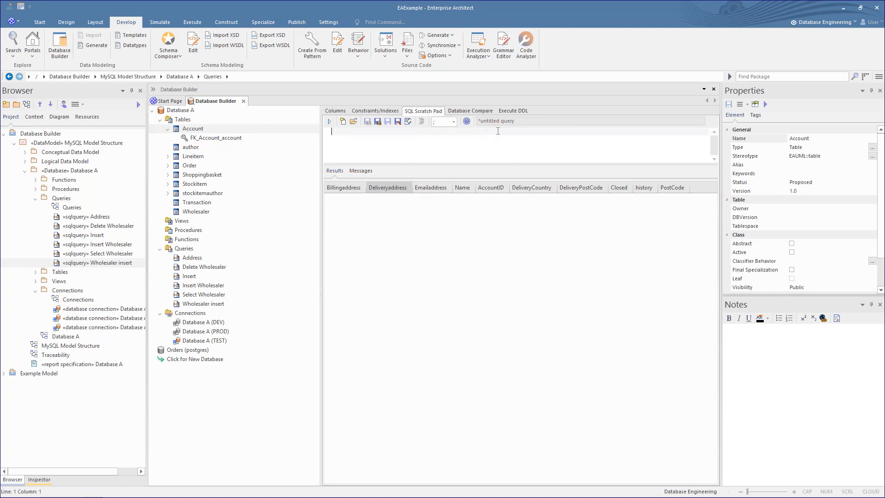
pyautogui.write('Alter Table Account Add Mobile VARCHAR(14)  null')
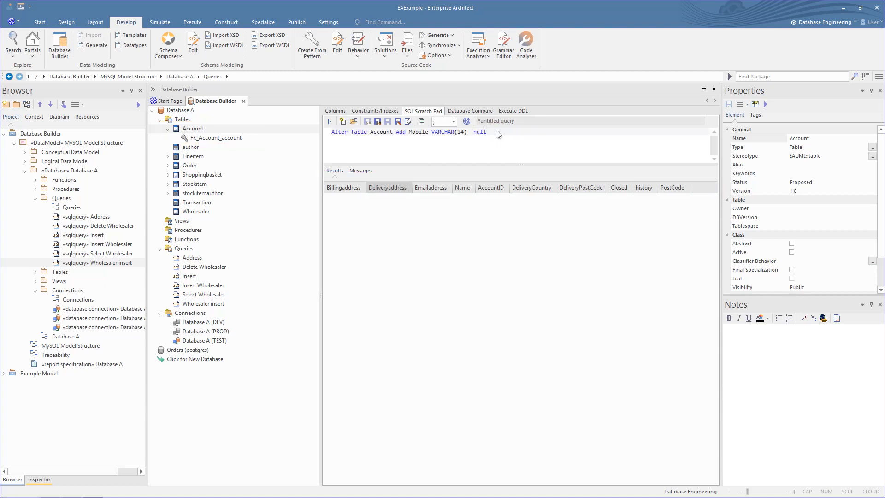
pyautogui.click(330, 122)
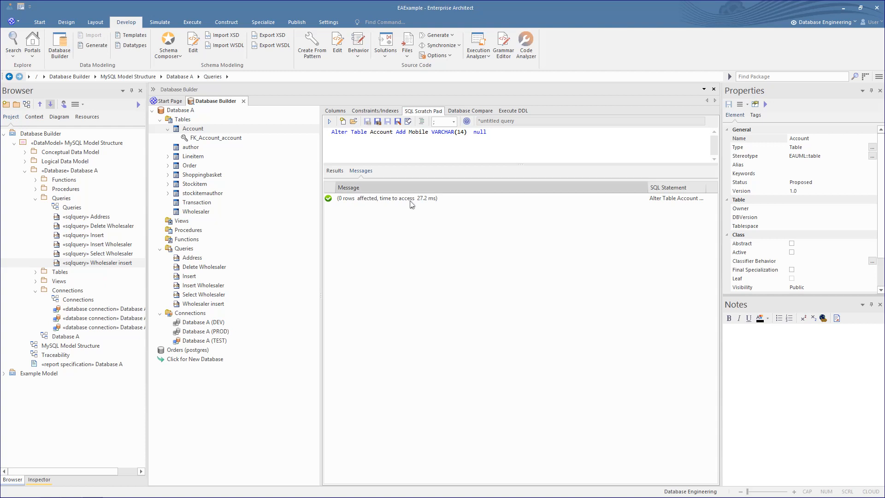
# Step: Clear the SQL Scratch Pad, then write and run the query "Select * from Account;"
pyautogui.click(407, 121)
pyautogui.press('Return')
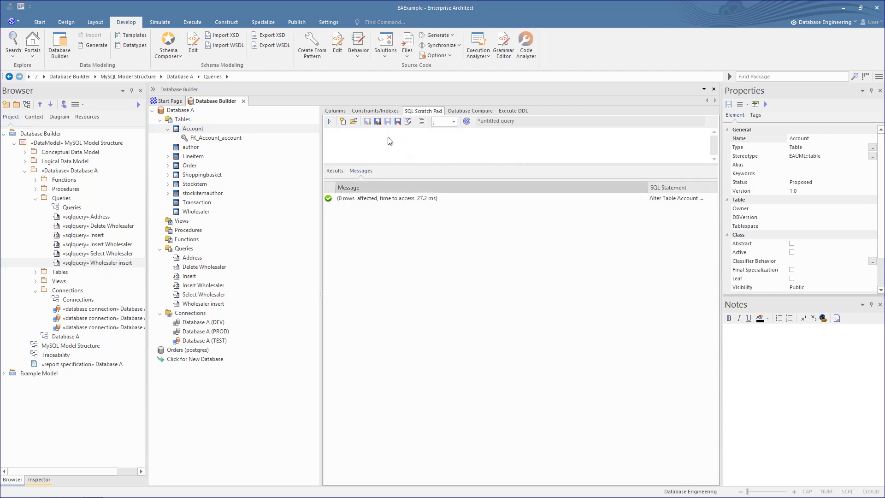
pyautogui.write('Select * from Account;')
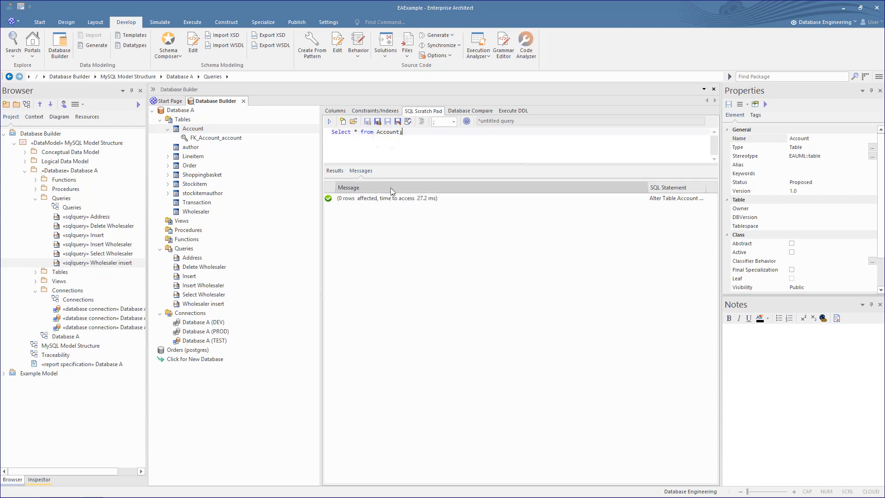
pyautogui.click(329, 122)
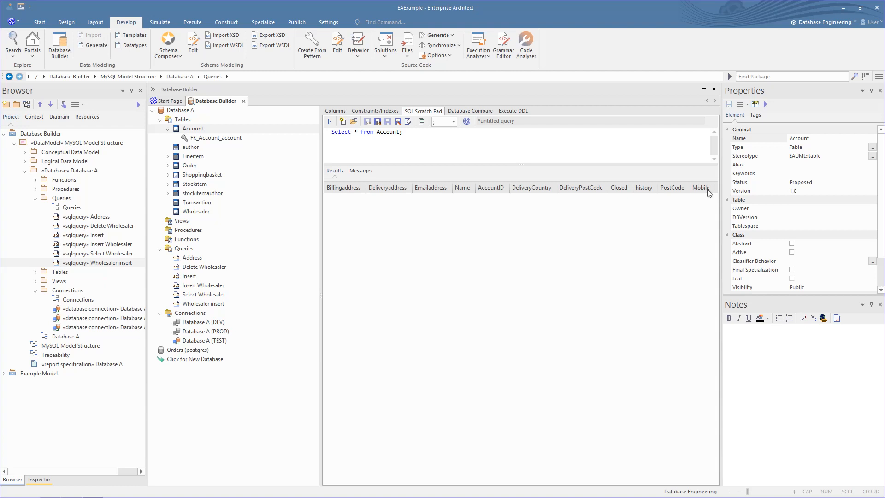
# Step: Show the differences between Database A and the live database, and inspect the Mobile column under the Account table
pyautogui.click(172, 111)
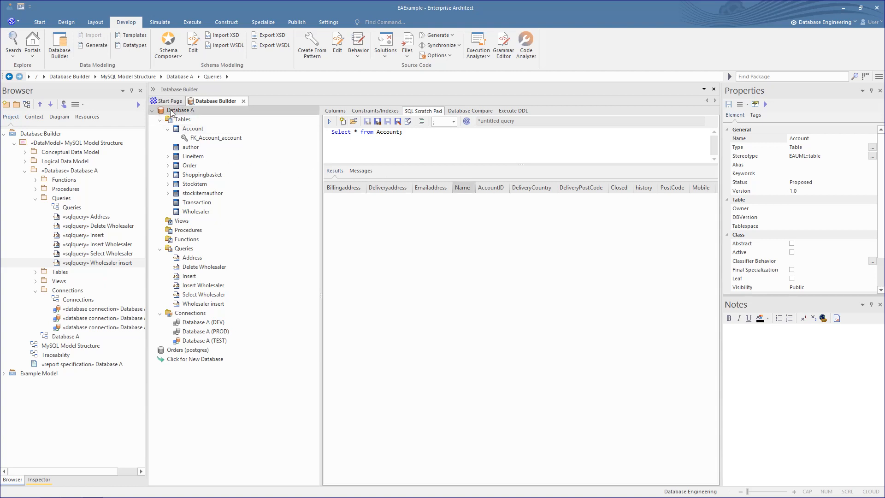
pyautogui.rightClick(171, 112)
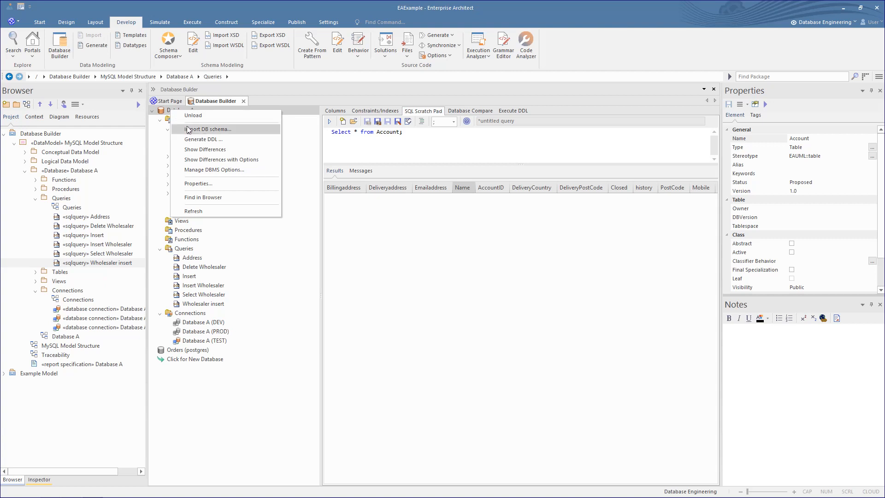
pyautogui.click(201, 151)
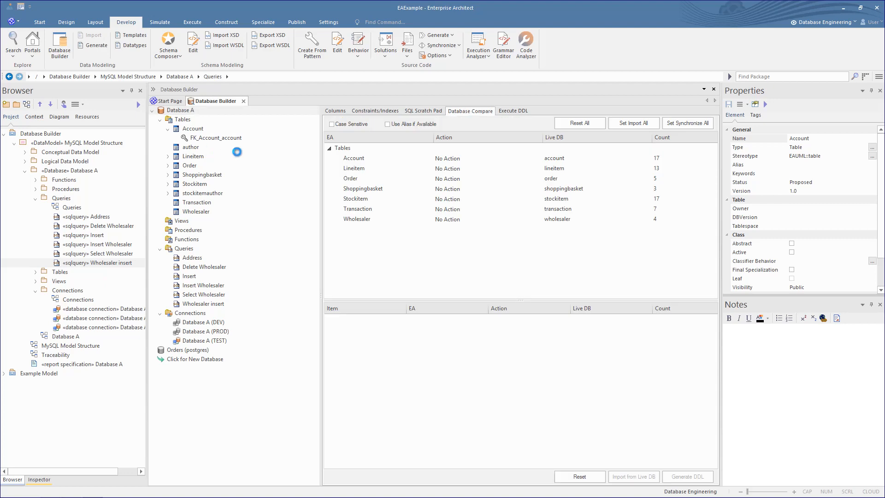
pyautogui.click(359, 158)
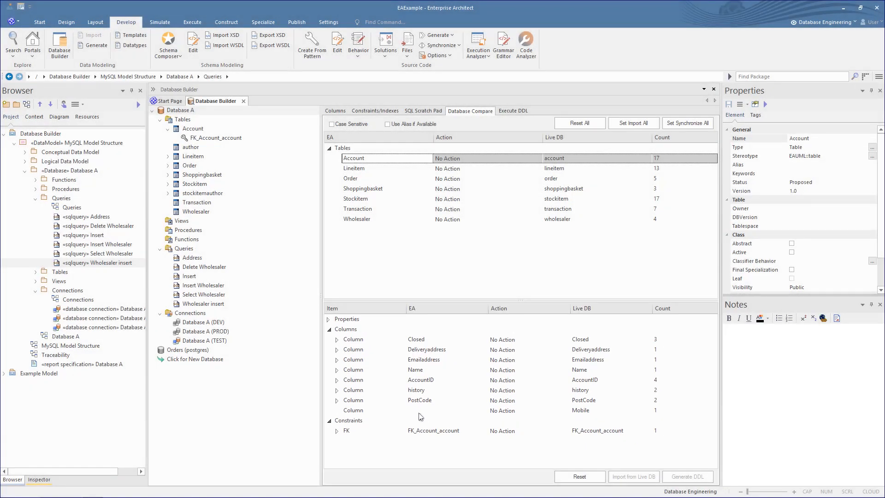
pyautogui.click(428, 411)
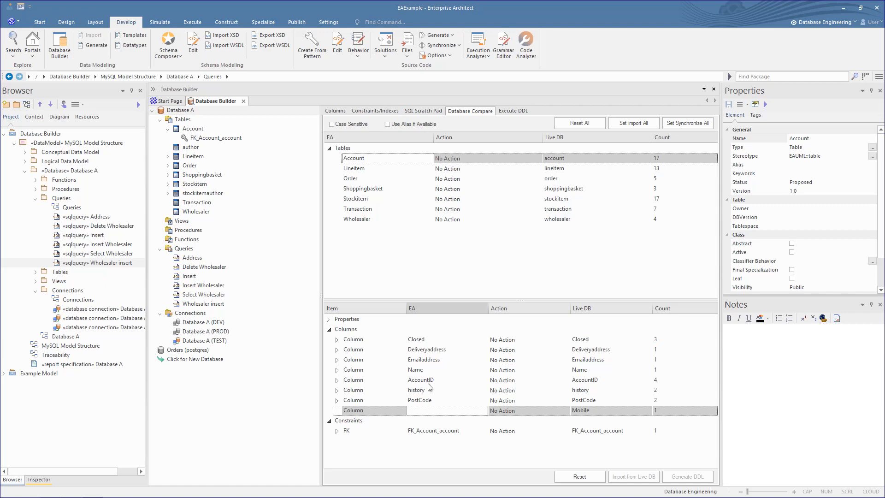
# Step: Set the Account table's compare action to "<====", import it from the live database and view its column list
pyautogui.click(443, 158)
pyautogui.click(536, 159)
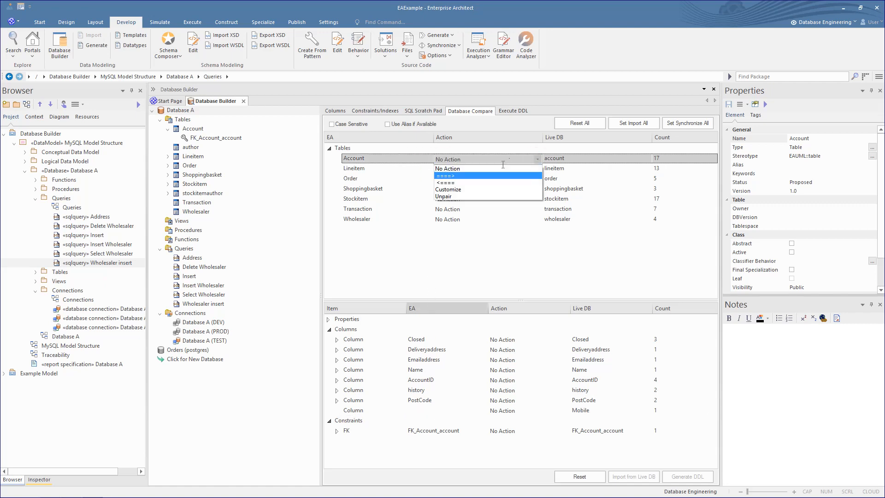
pyautogui.click(494, 182)
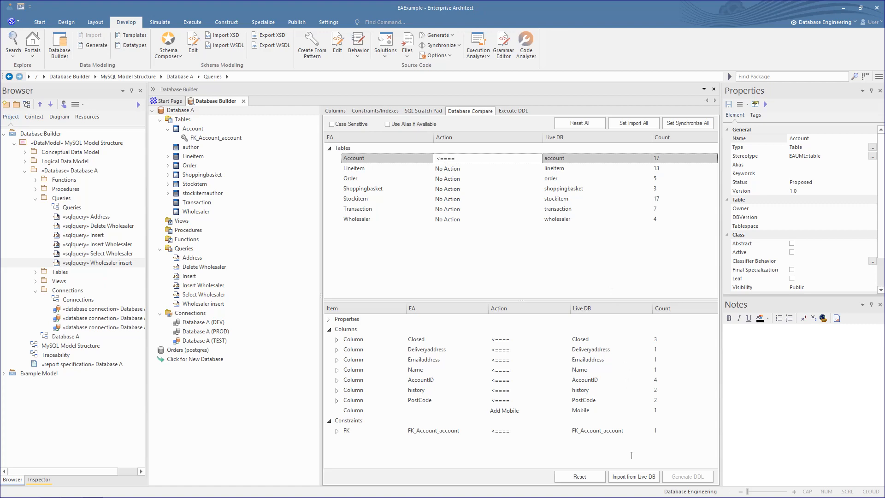
pyautogui.click(634, 477)
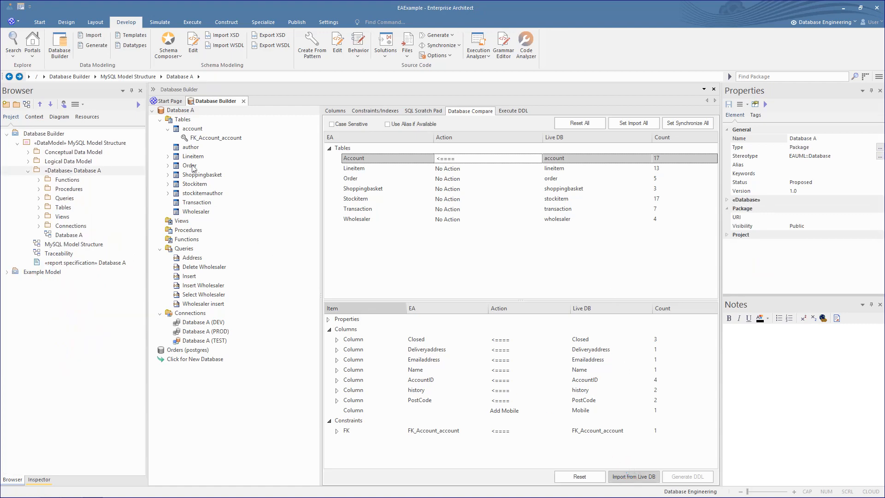
pyautogui.click(183, 130)
pyautogui.click(335, 111)
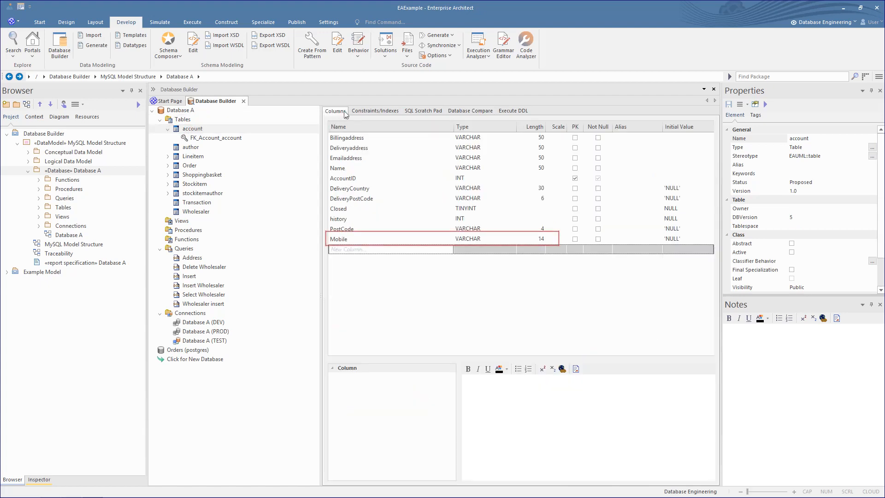
pyautogui.press('Up')
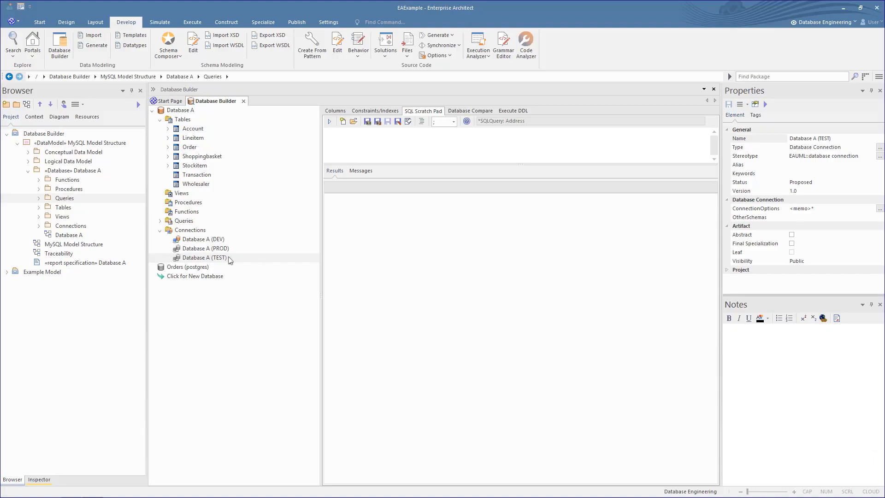
# Step: Set Database A (TEST) as the active database connection
pyautogui.click(201, 259)
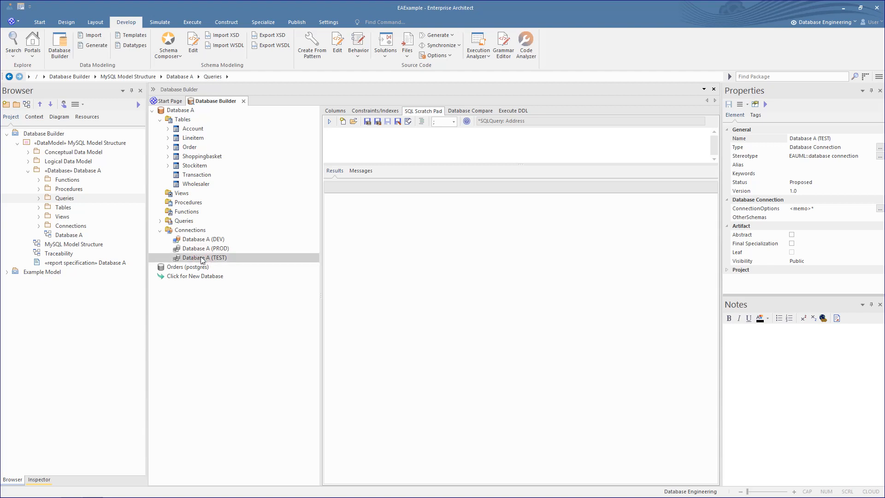
pyautogui.rightClick(202, 259)
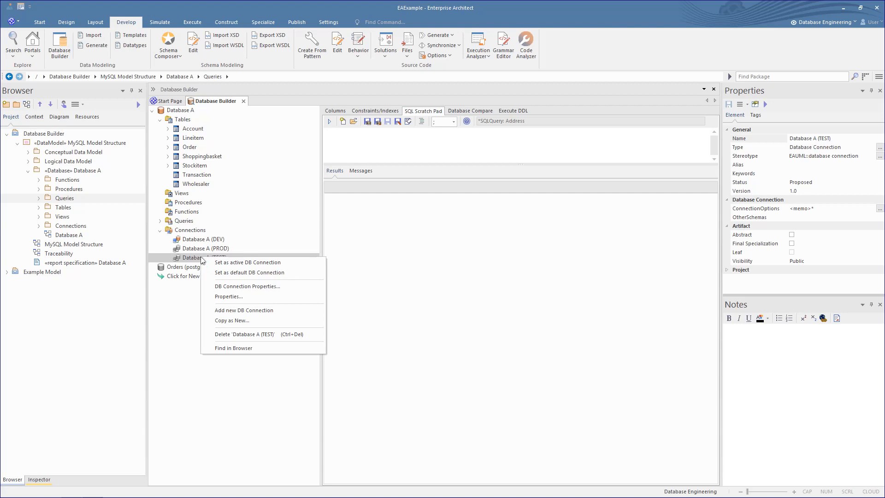
pyautogui.click(242, 264)
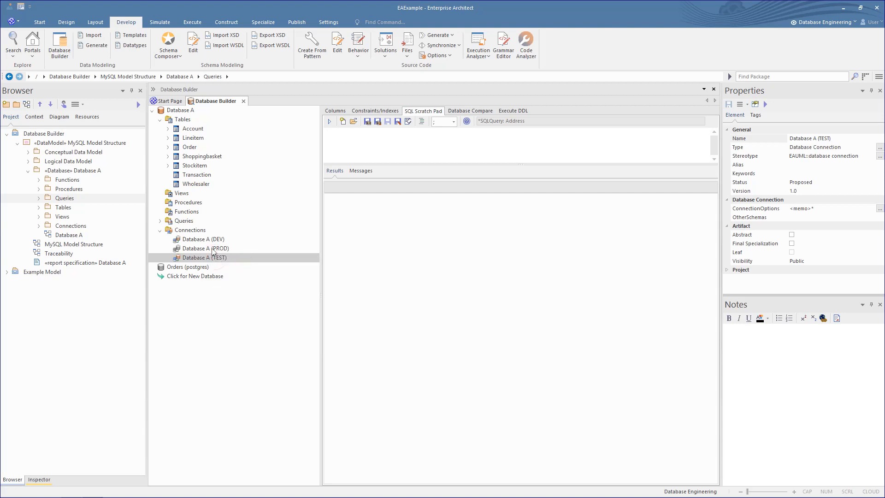
# Step: Show the differences between Database A and the active live database, and display the Account table's detailed differences
pyautogui.rightClick(174, 113)
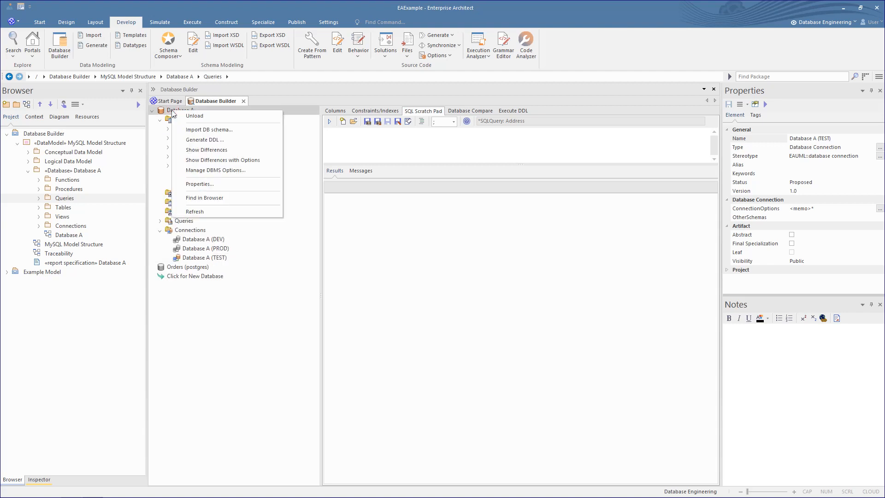
pyautogui.click(197, 149)
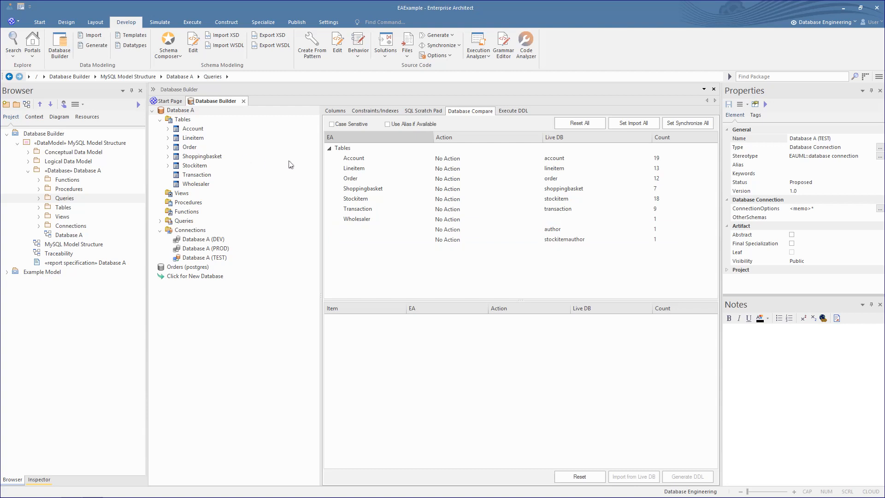
pyautogui.click(354, 160)
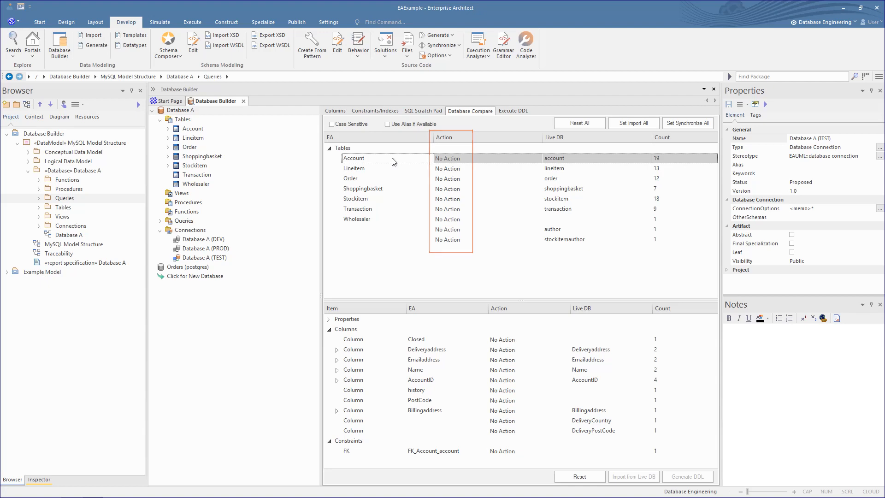
# Step: Review the available compare actions for the Account table and its Closed column, leaving both at No Action
pyautogui.click(507, 158)
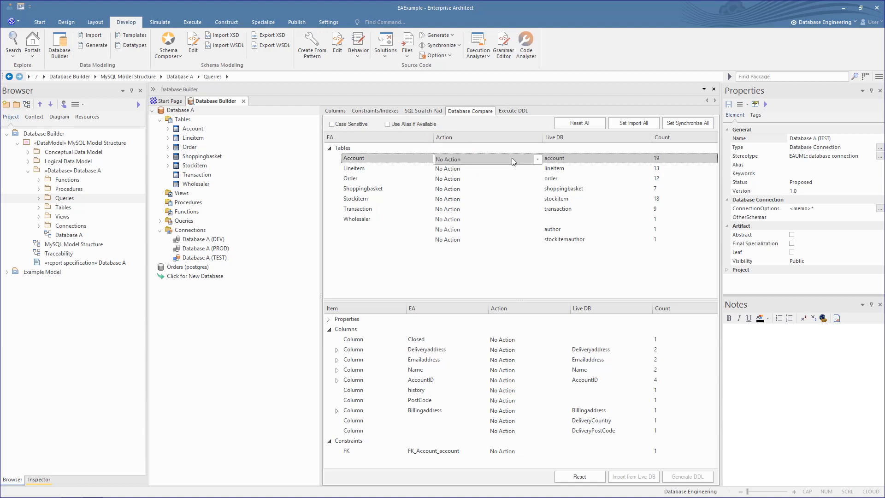
pyautogui.click(539, 158)
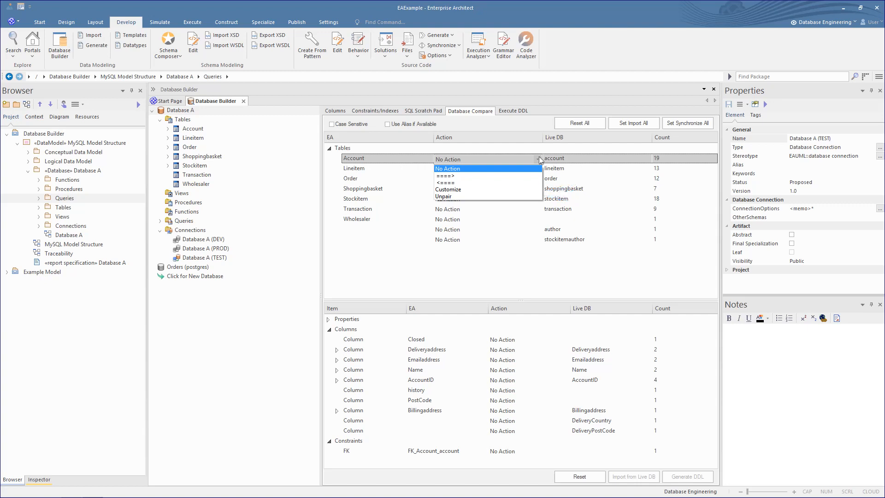
pyautogui.click(540, 160)
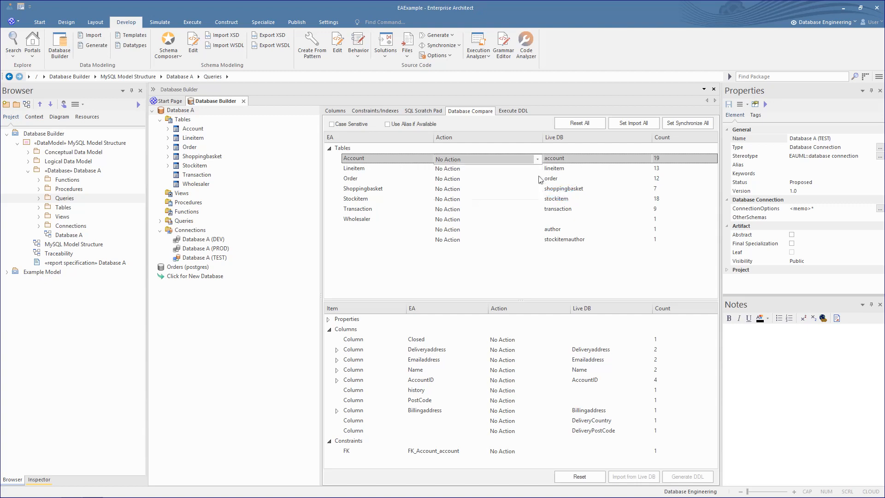
pyautogui.click(524, 340)
pyautogui.click(565, 341)
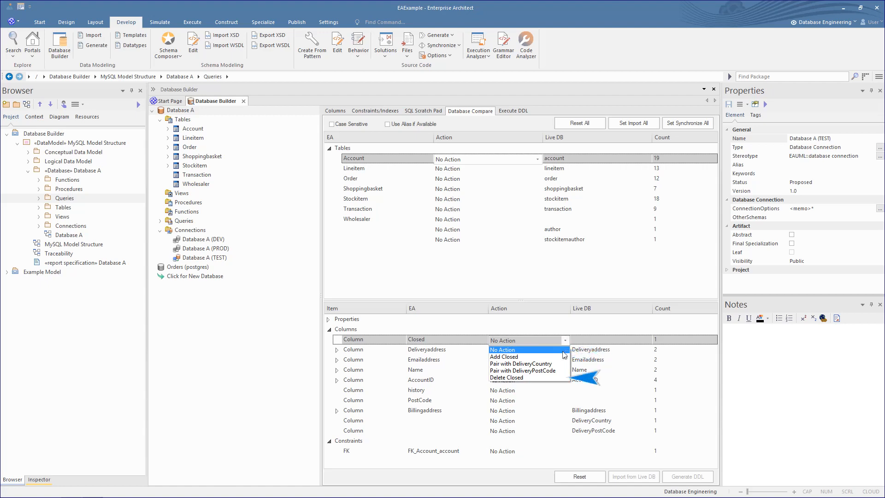
pyautogui.click(563, 351)
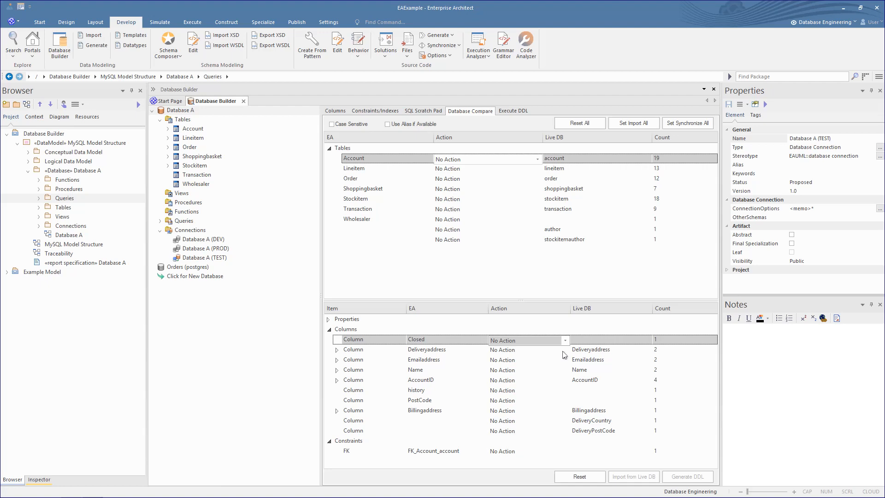
# Step: Set the Wholesaler table's compare action to Create Wholesaler, and reset all compare actions
pyautogui.click(446, 220)
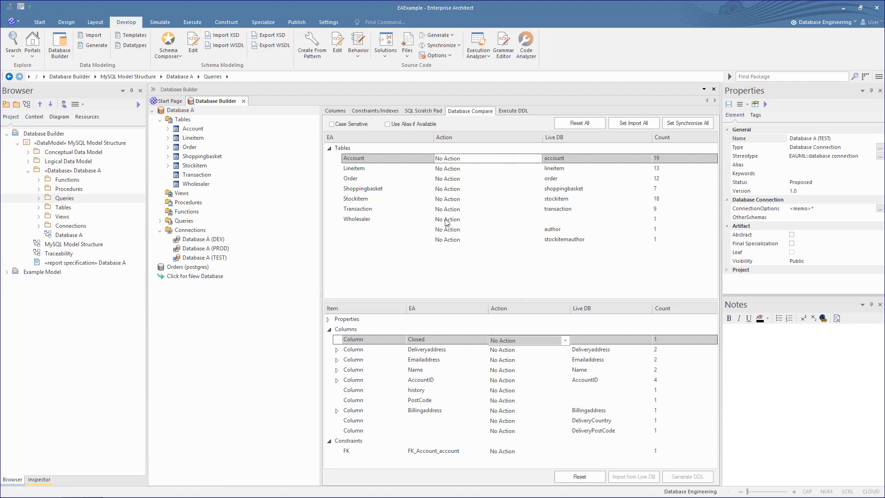
pyautogui.click(475, 217)
pyautogui.click(538, 221)
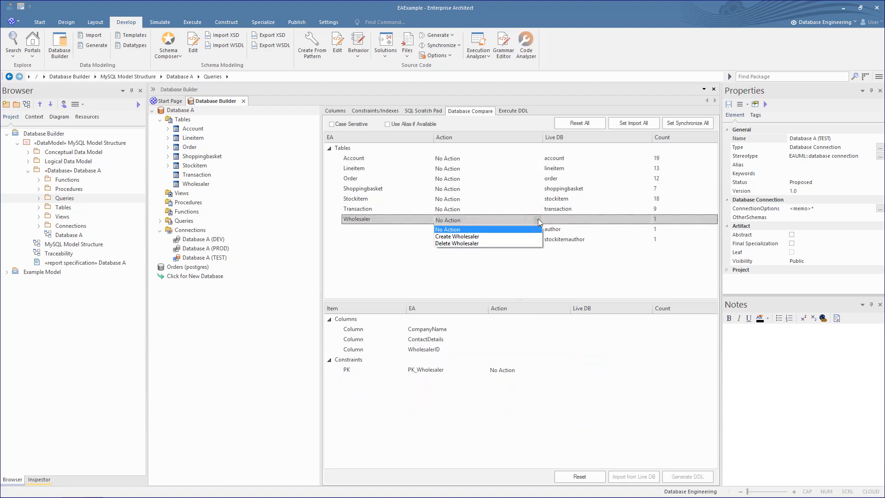
pyautogui.click(508, 236)
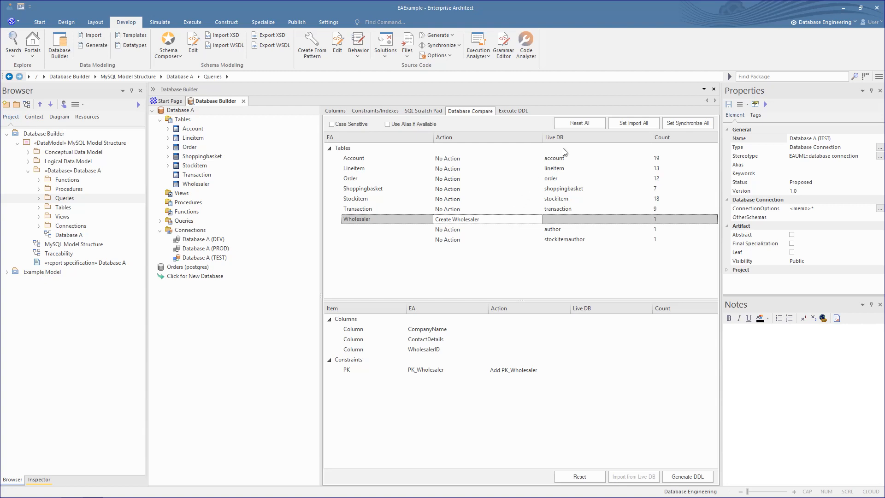
pyautogui.click(588, 126)
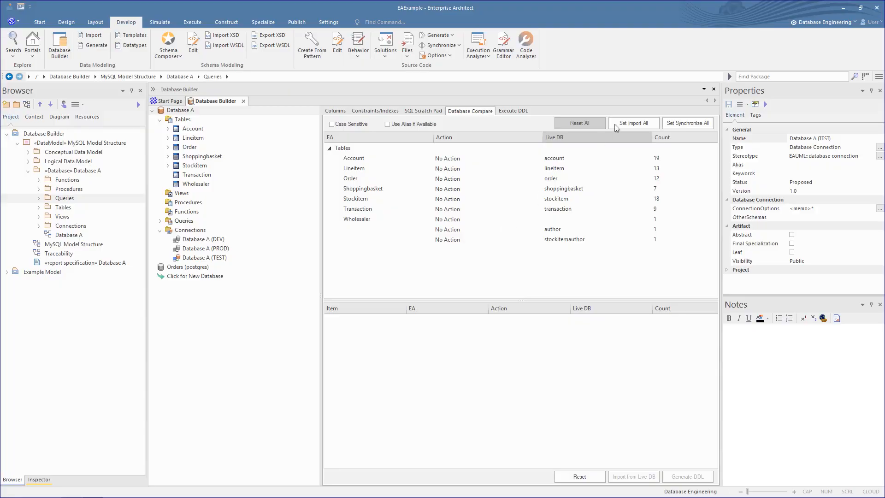
# Step: Set all differences to import from the live database, and examine the resulting actions for the Account table's Closed and history columns
pyautogui.click(632, 123)
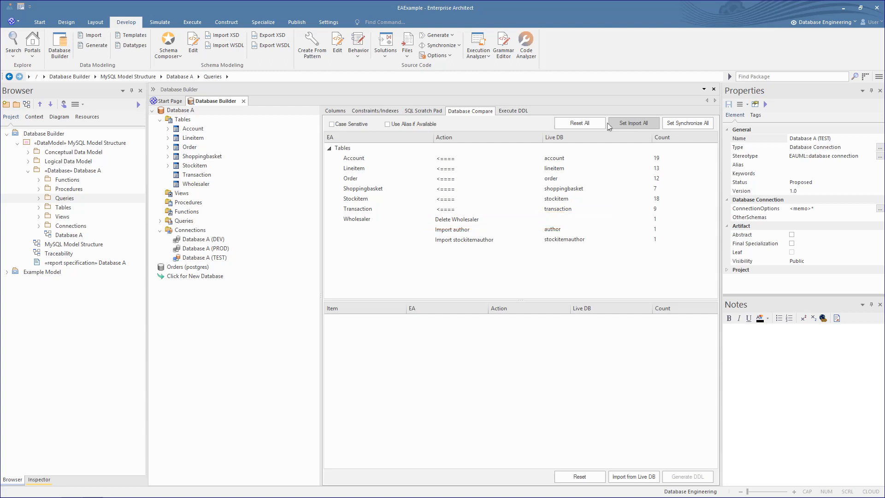
pyautogui.click(364, 158)
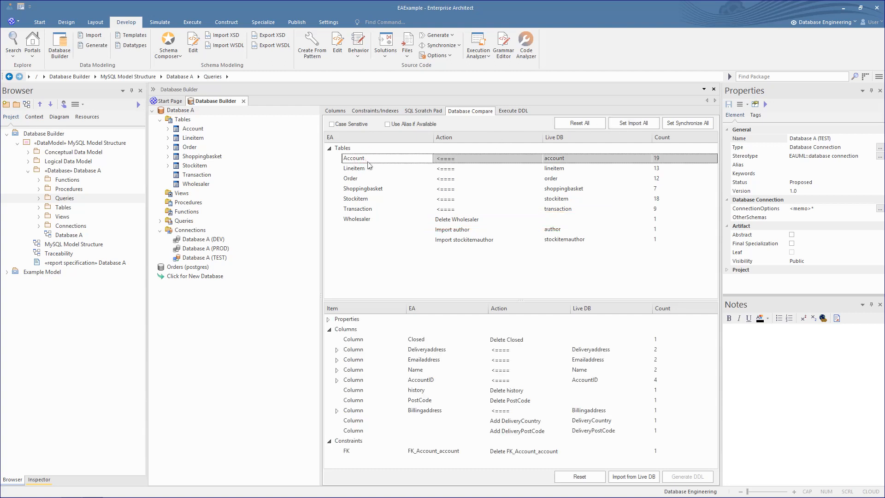
pyautogui.click(490, 341)
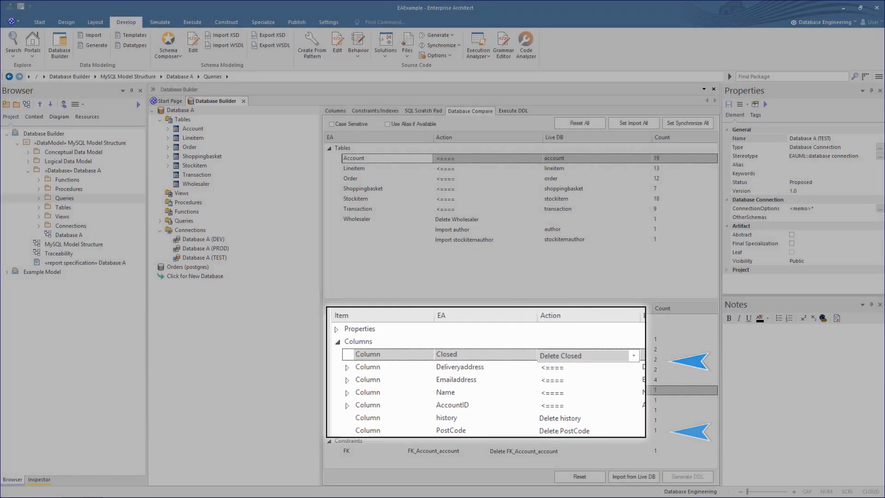
pyautogui.click(510, 392)
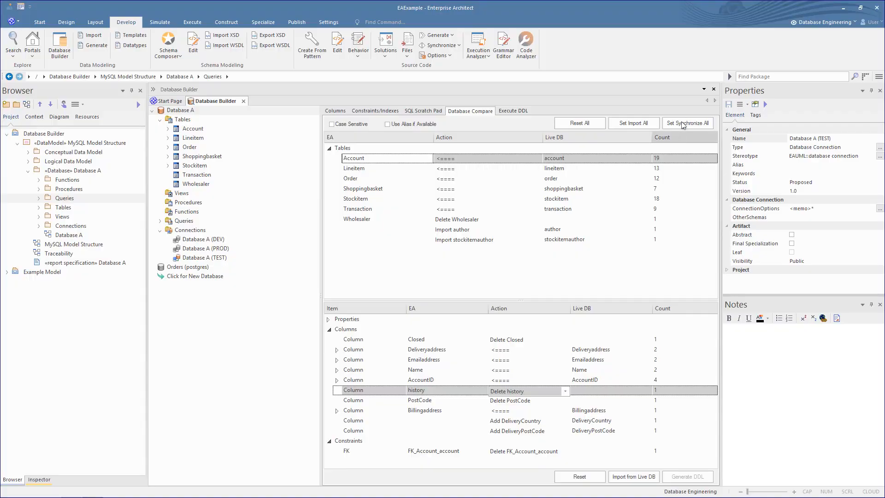
# Step: Set all table differences to synchronize from the model to the live database
pyautogui.click(686, 124)
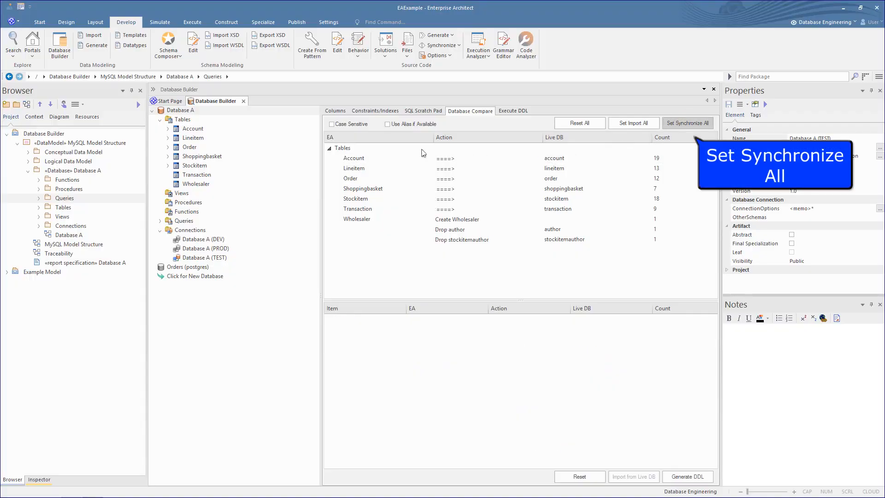
pyautogui.click(359, 159)
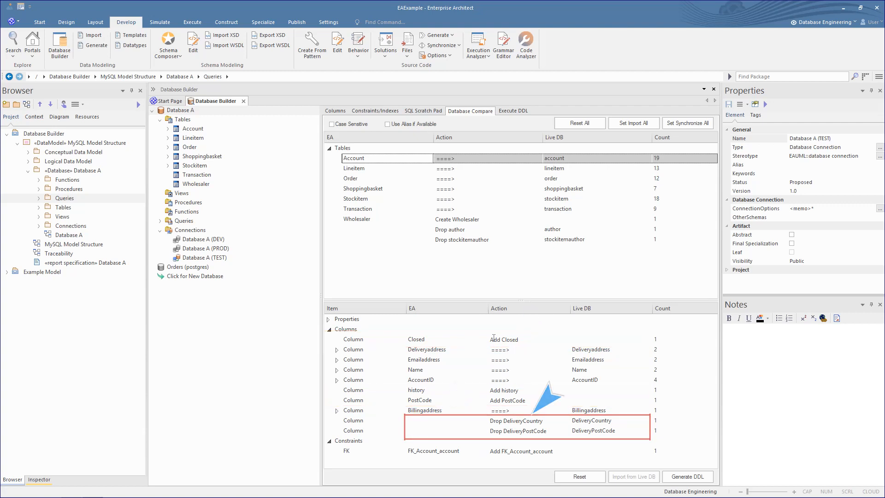
pyautogui.click(683, 124)
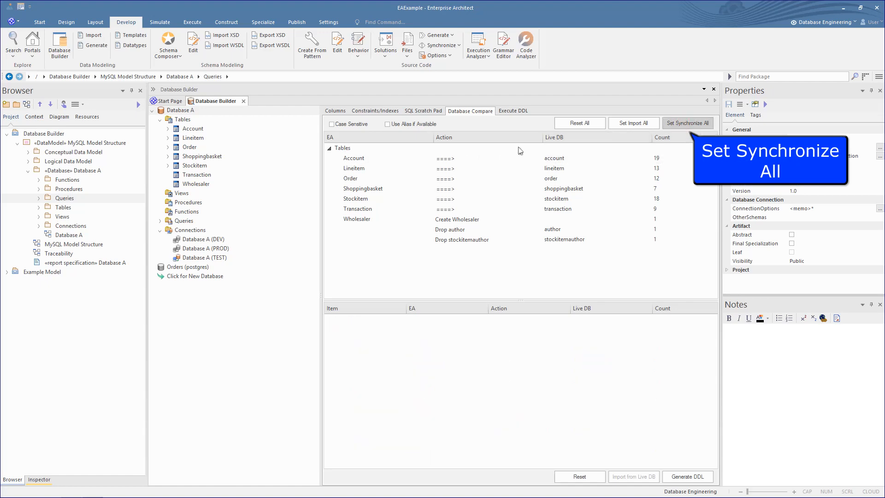
# Step: For the Account table, change the compare actions of its live columns to Add DeliveryCountry and Add DeliveryPostCode
pyautogui.click(457, 159)
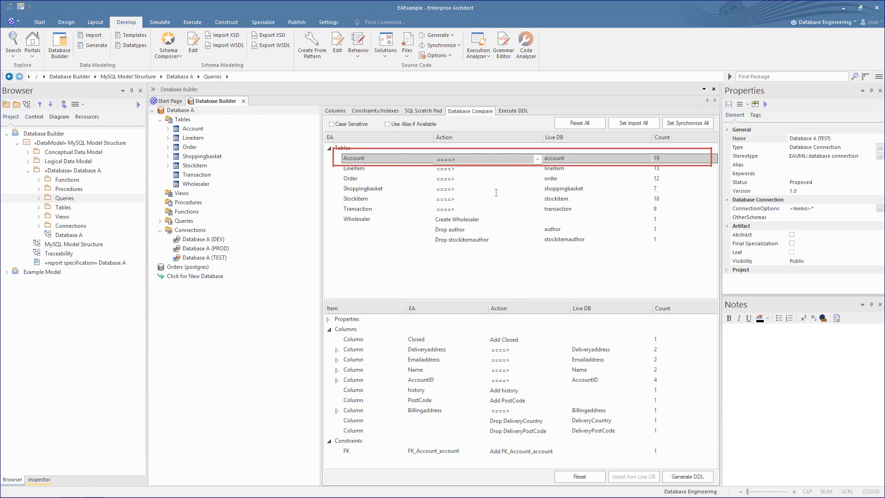
pyautogui.click(523, 418)
pyautogui.click(565, 421)
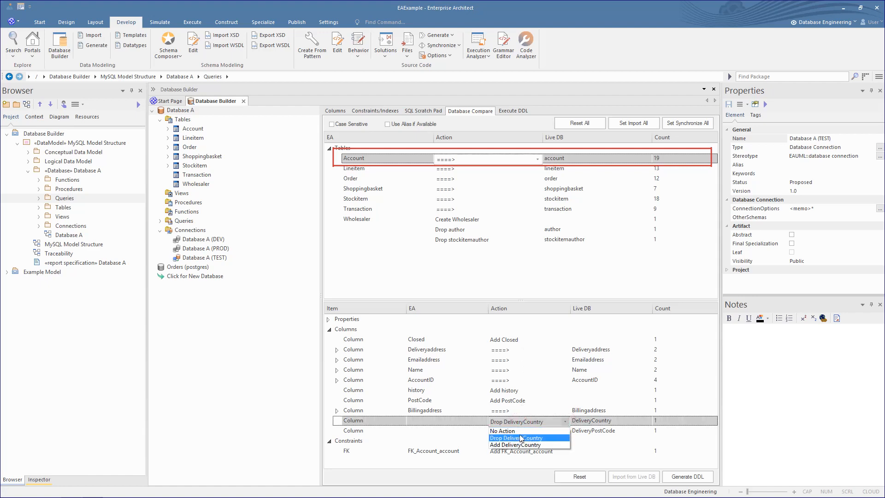
pyautogui.click(515, 445)
pyautogui.click(514, 431)
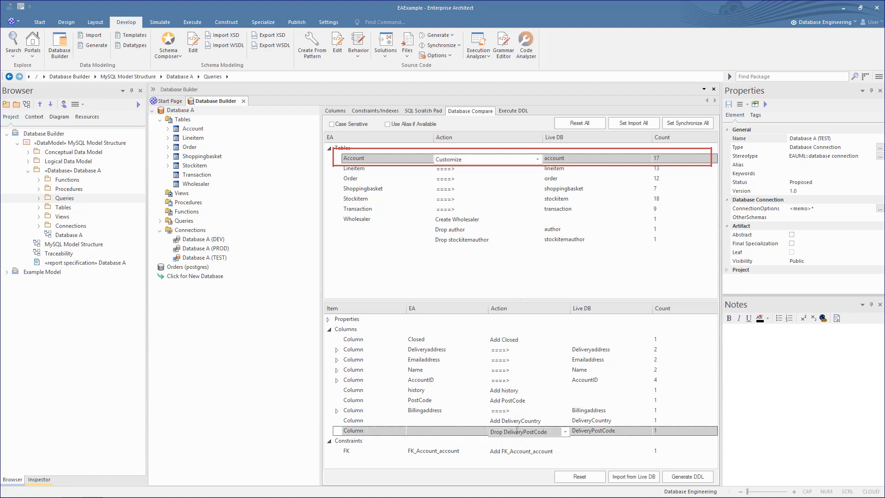
pyautogui.click(565, 432)
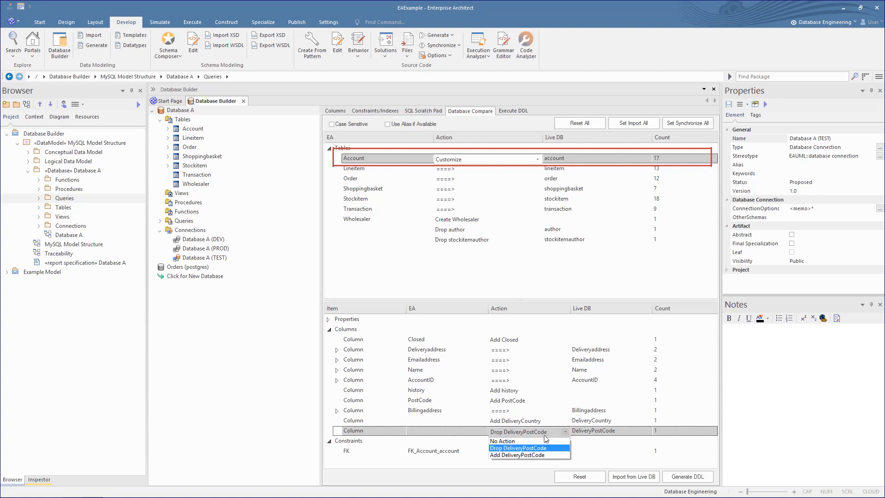
pyautogui.click(524, 454)
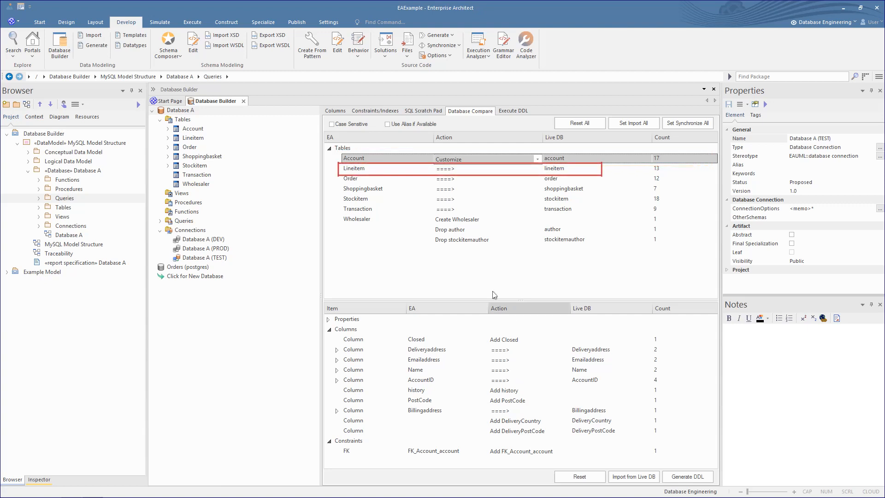
# Step: For the Lineitem table, set the StockitemID column's compare action to Add StockitemID
pyautogui.click(360, 170)
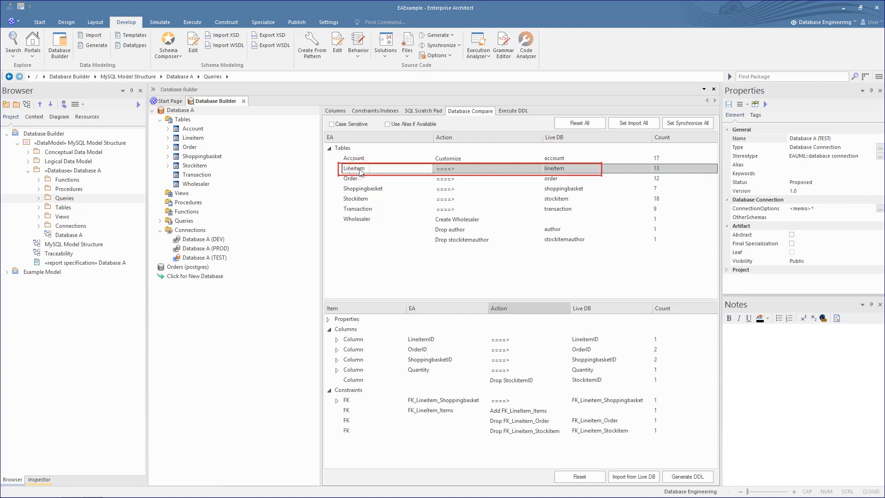
pyautogui.click(502, 382)
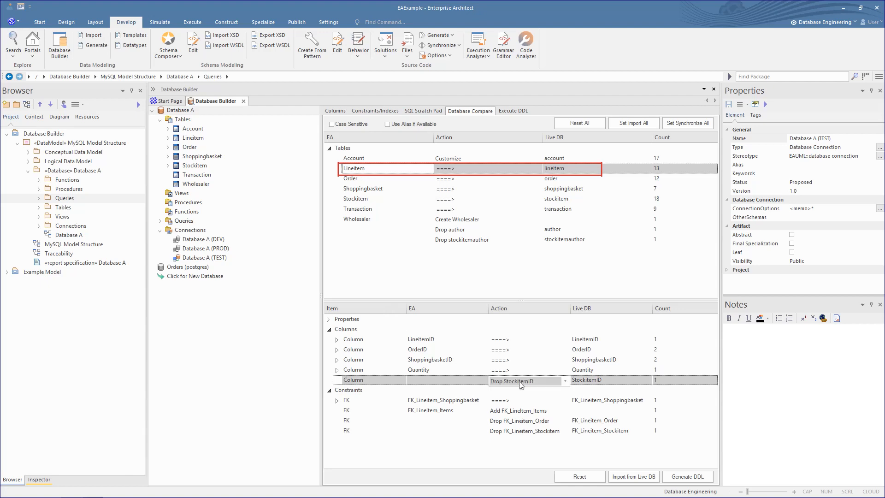
pyautogui.click(564, 380)
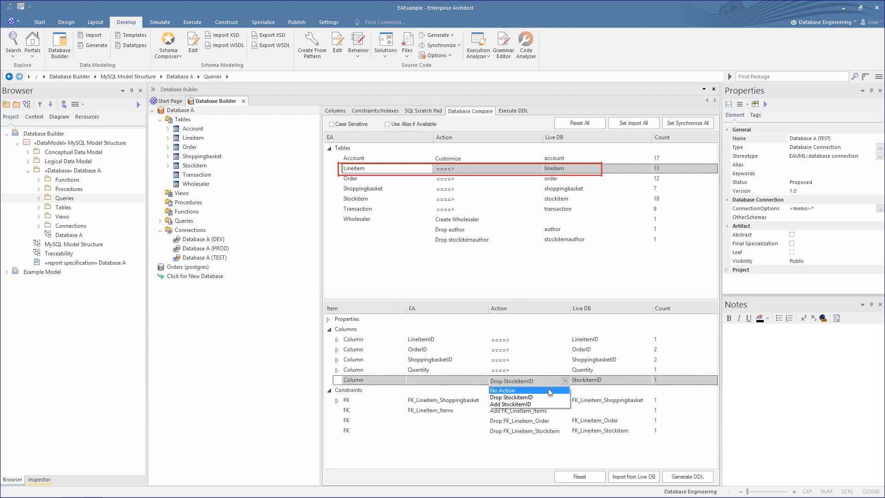
pyautogui.click(533, 405)
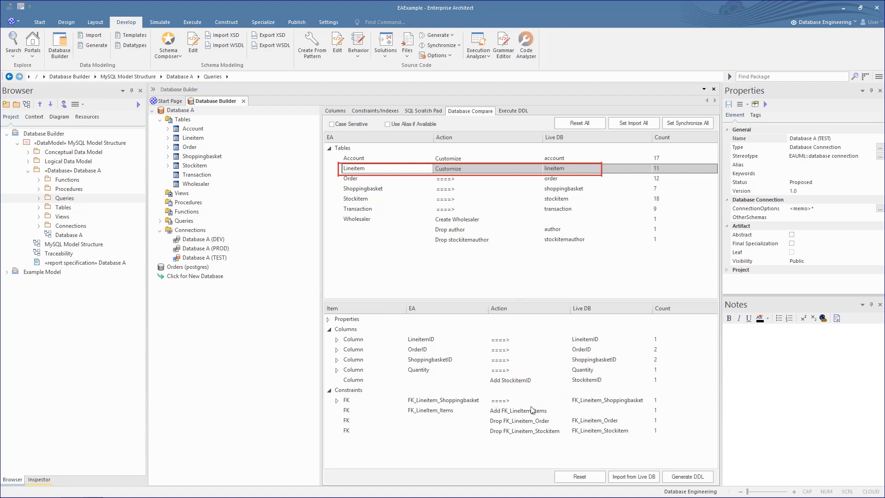
# Step: Set the Lineitem foreign key actions to Add FK_Lineitem_Order and Add FK_Lineitem_Stockitem, keeping Add FK_LineItem_Items
pyautogui.click(536, 411)
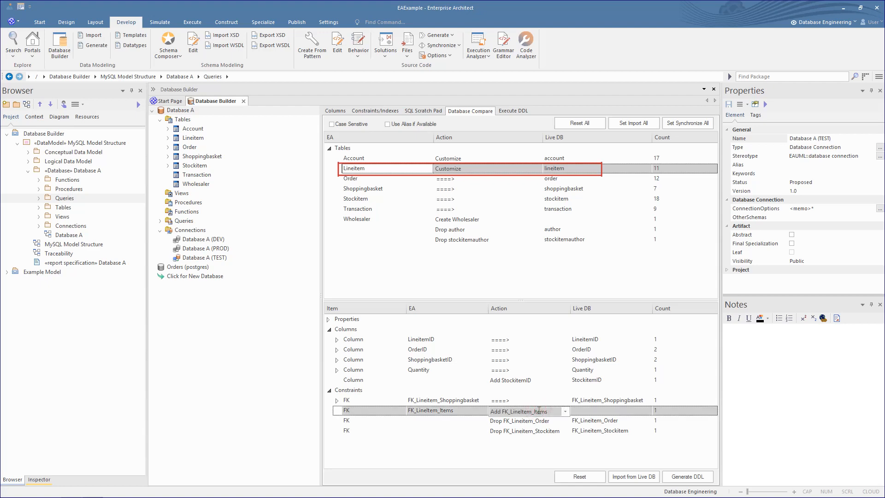
pyautogui.click(563, 412)
pyautogui.click(546, 412)
pyautogui.click(530, 421)
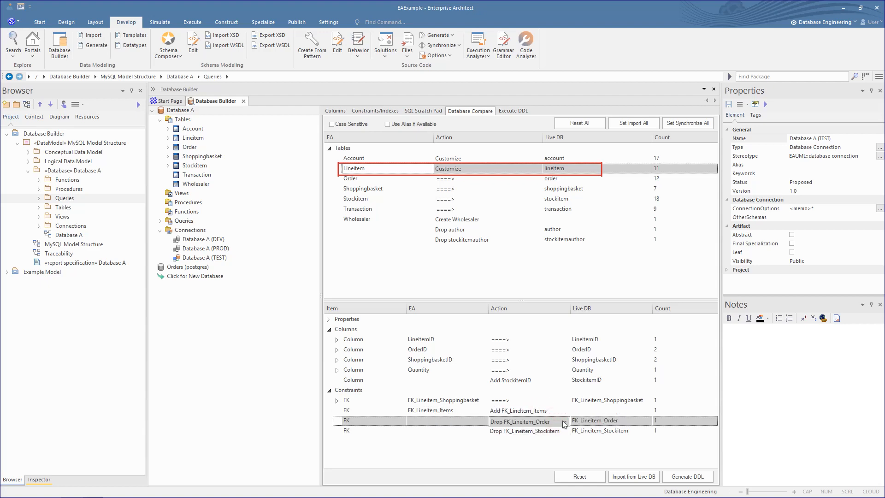
pyautogui.click(565, 422)
pyautogui.click(521, 444)
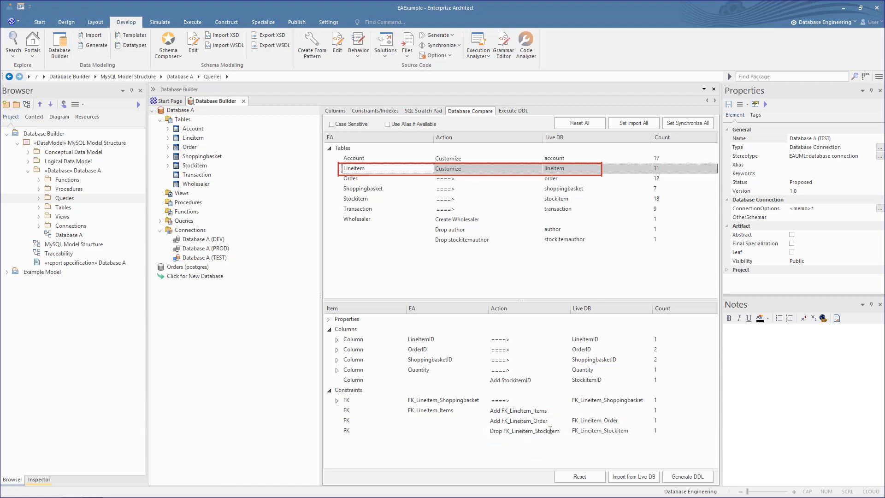
pyautogui.click(550, 432)
pyautogui.click(563, 432)
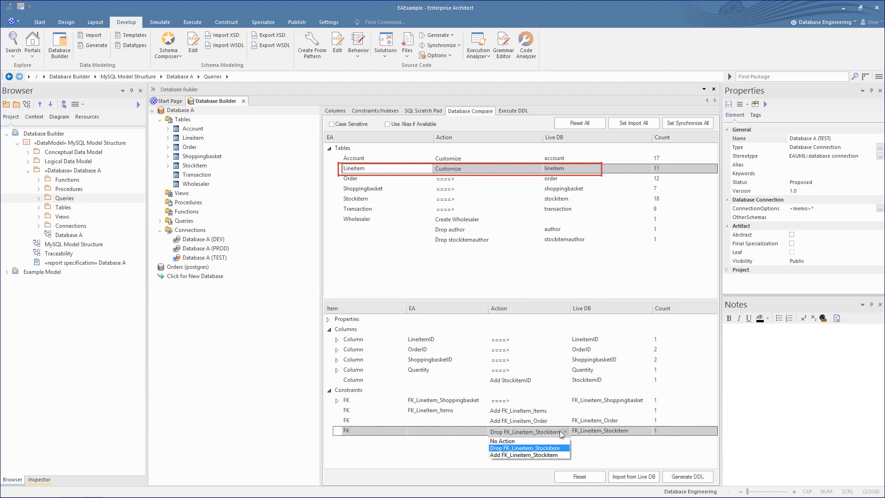
pyautogui.click(533, 454)
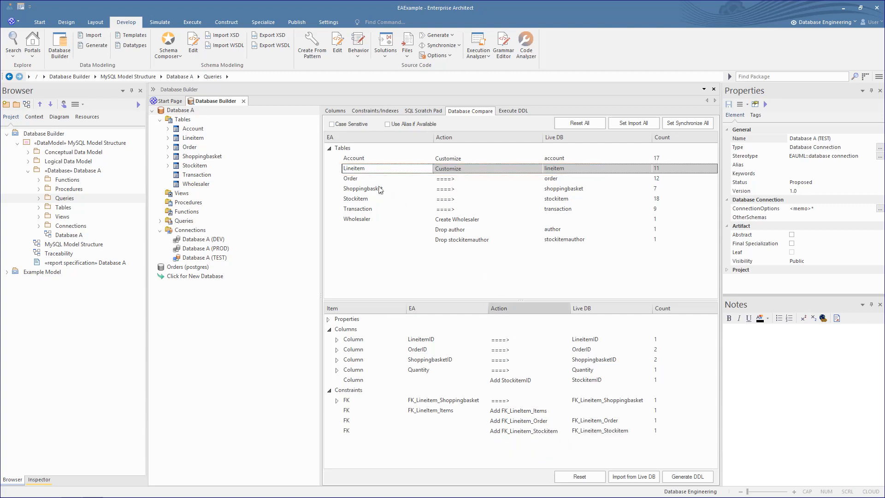
# Step: Review the detailed differences and actions of the Order, Shoppingbasket and Stockitem tables
pyautogui.click(363, 180)
pyautogui.click(400, 190)
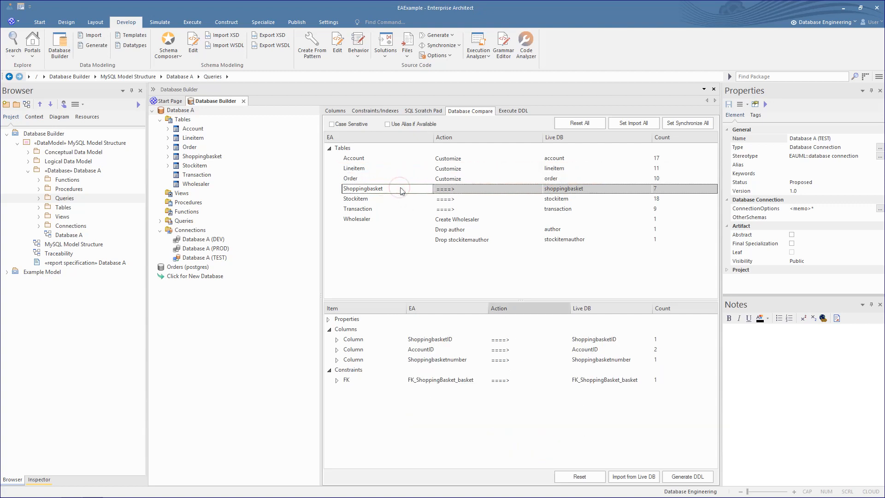
pyautogui.click(406, 204)
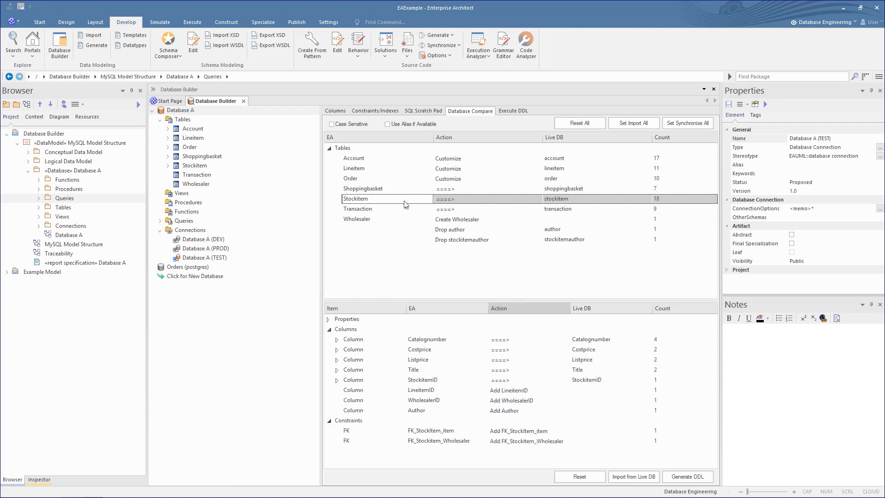
# Step: For the Transaction table, set the live columns' compare actions to Add Amountpaid and Add account
pyautogui.click(403, 209)
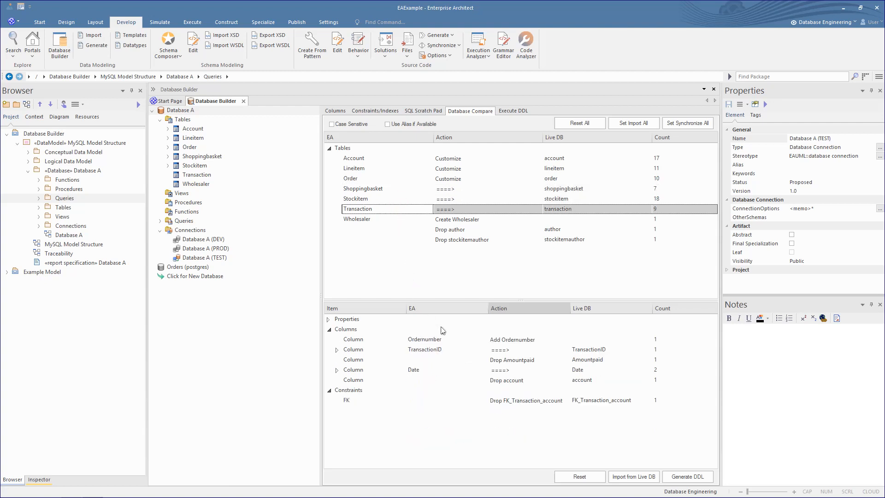
pyautogui.click(544, 361)
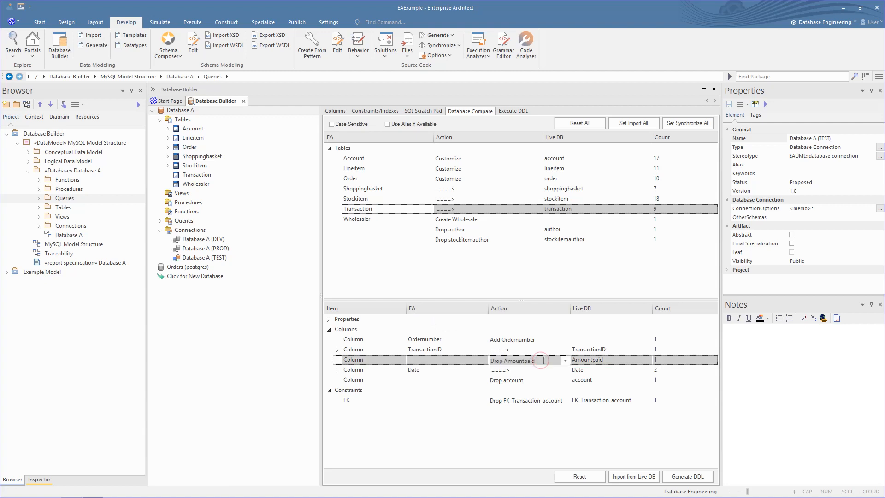
pyautogui.click(565, 360)
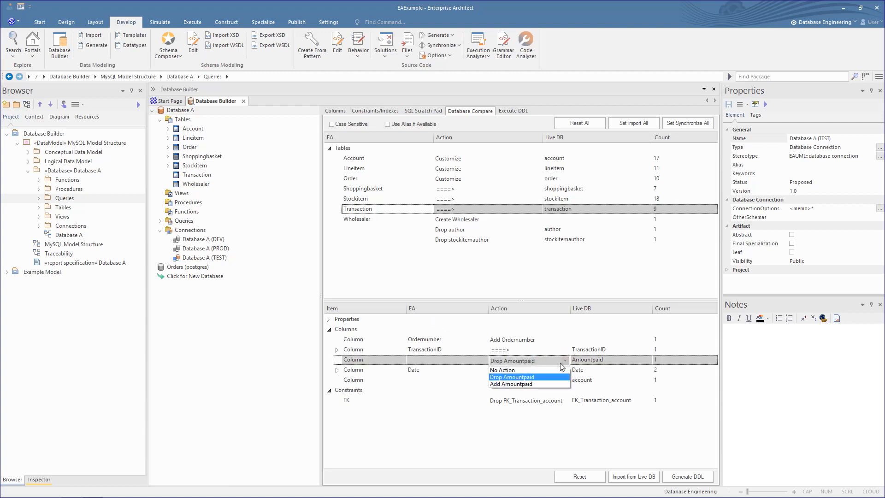
pyautogui.click(528, 383)
pyautogui.click(544, 381)
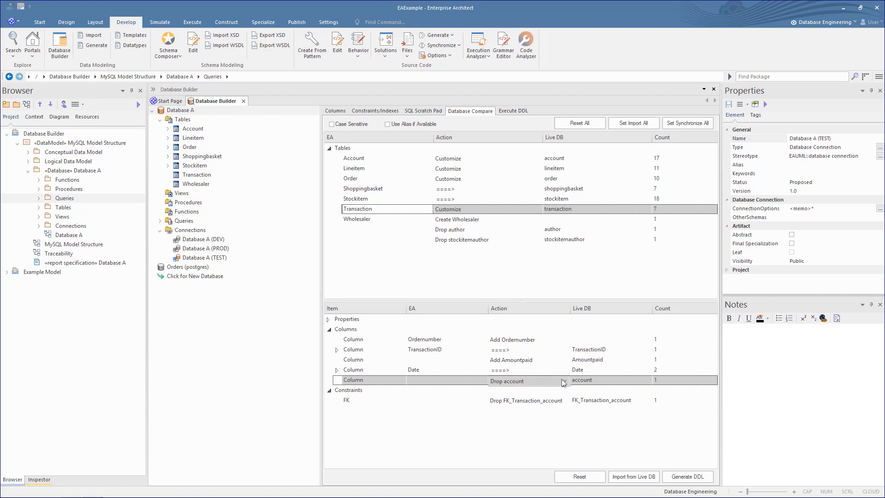
pyautogui.click(564, 382)
pyautogui.click(526, 403)
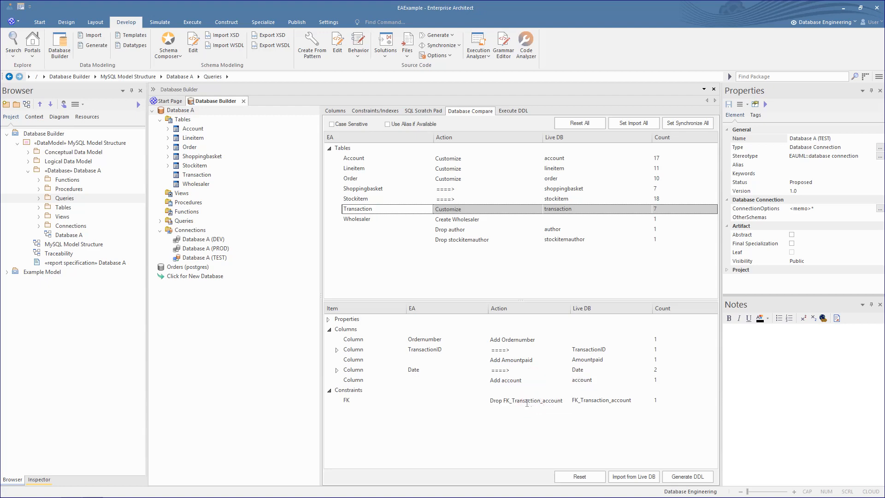
# Step: Set the Transaction table's foreign key compare action to Add FK_Transaction_account
pyautogui.click(526, 402)
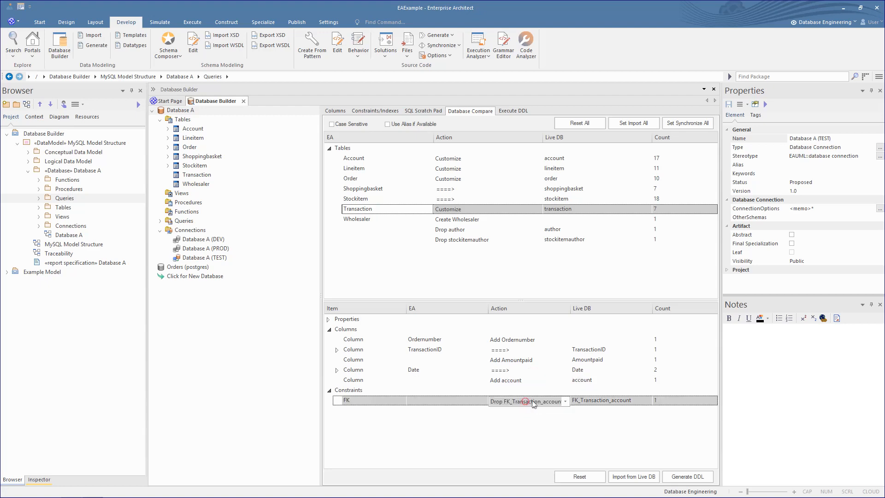
pyautogui.click(565, 402)
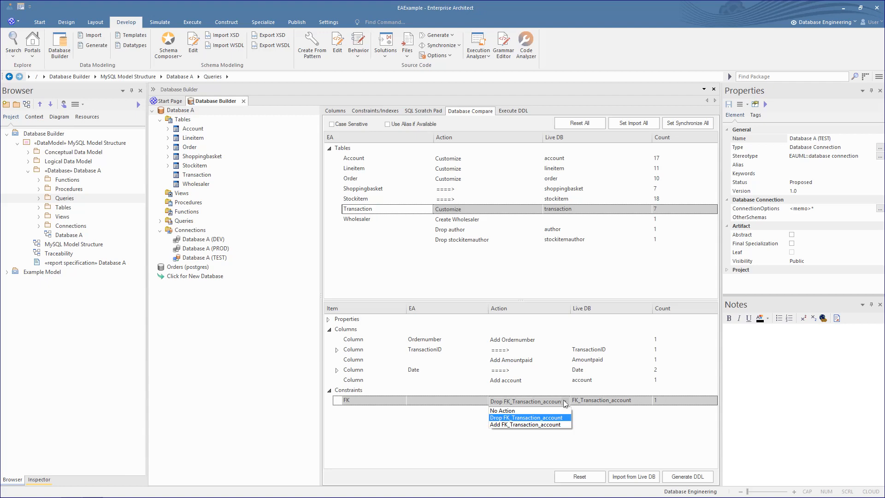
pyautogui.click(542, 423)
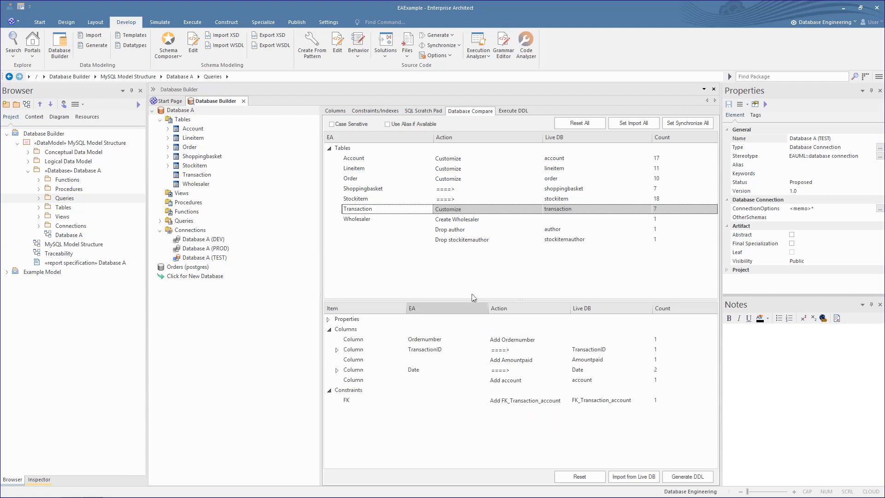
# Step: Set the compare actions of the live-only tables to Import author and Import stockitemauthor
pyautogui.click(447, 220)
pyautogui.click(453, 232)
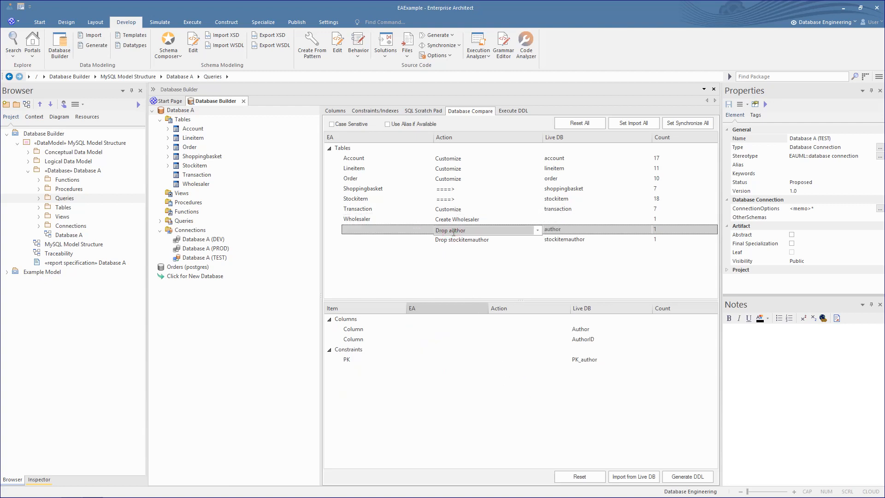
pyautogui.click(537, 230)
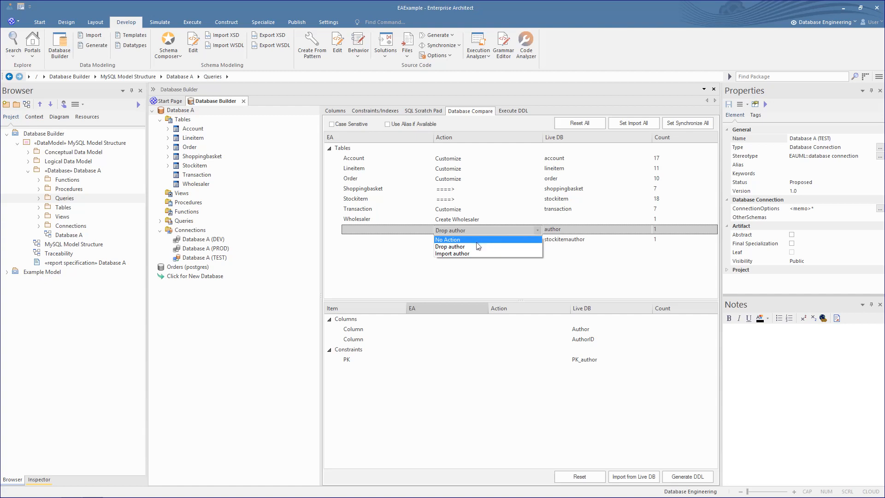
pyautogui.click(469, 253)
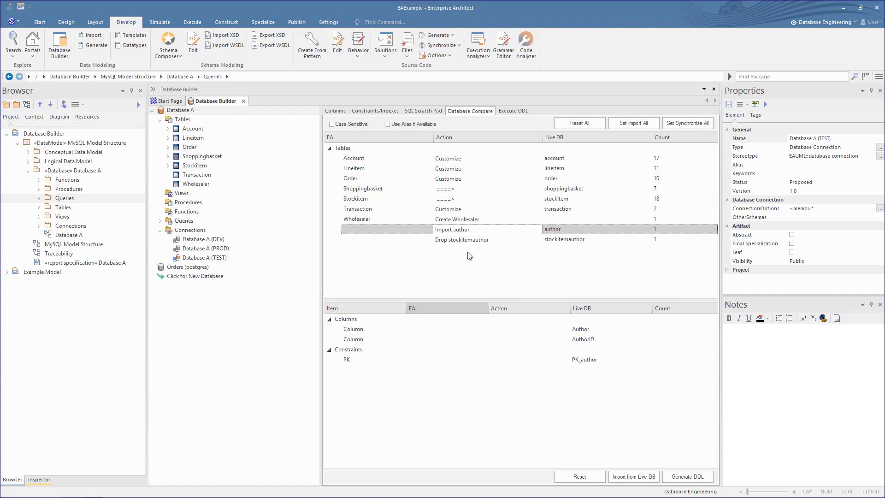
pyautogui.click(500, 240)
pyautogui.click(528, 240)
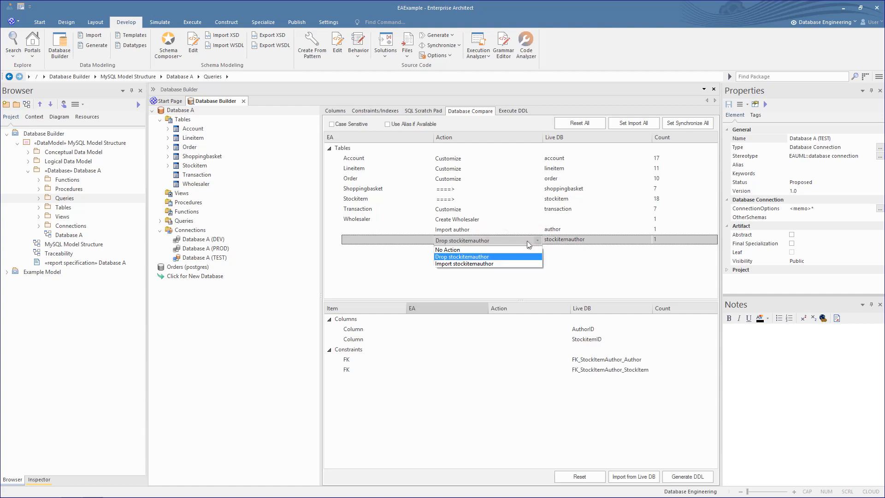
pyautogui.click(494, 262)
pyautogui.click(484, 246)
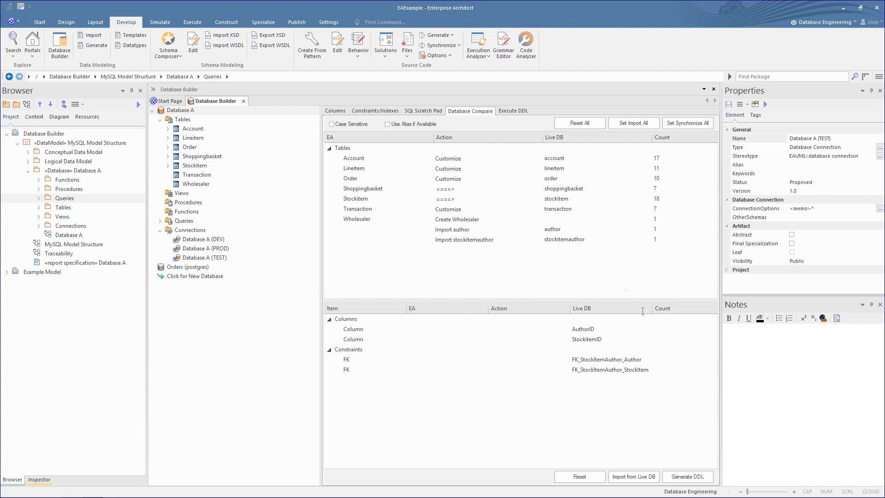
# Step: Generate the DDL for the customized differences, execute the whole queue and review the execution results
pyautogui.click(687, 478)
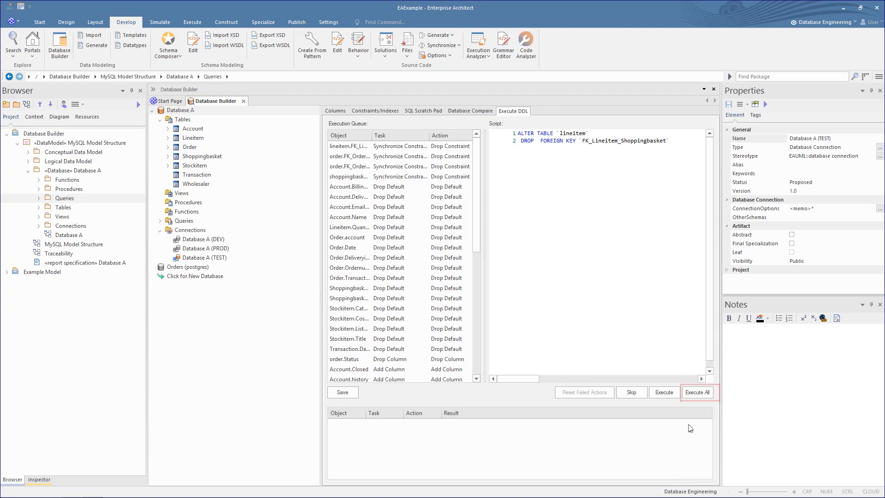
pyautogui.click(694, 392)
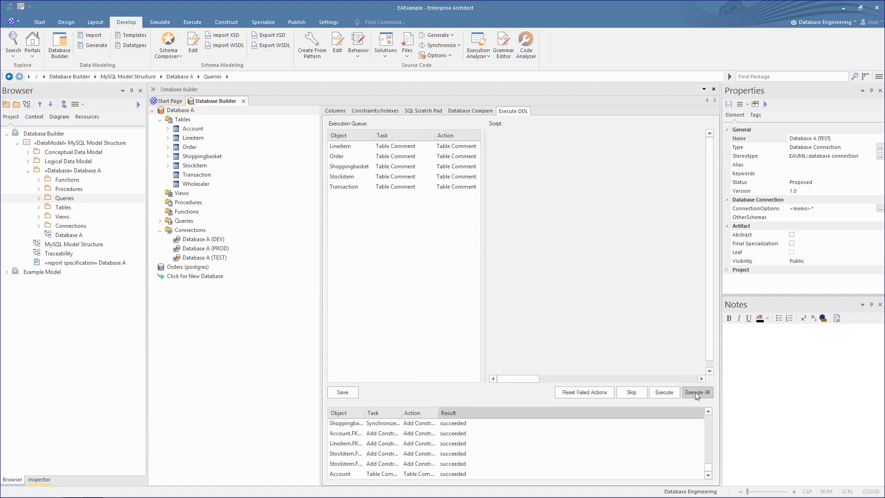
pyautogui.click(542, 433)
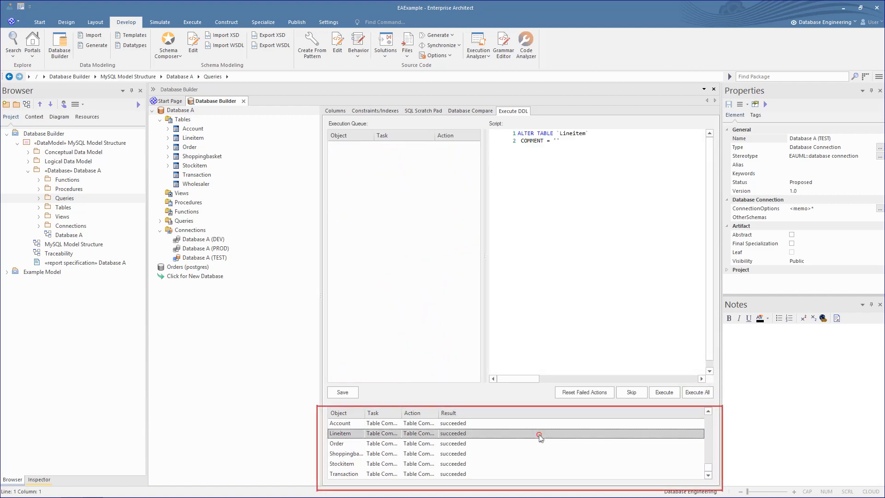
pyautogui.scroll(-5, 541, 439)
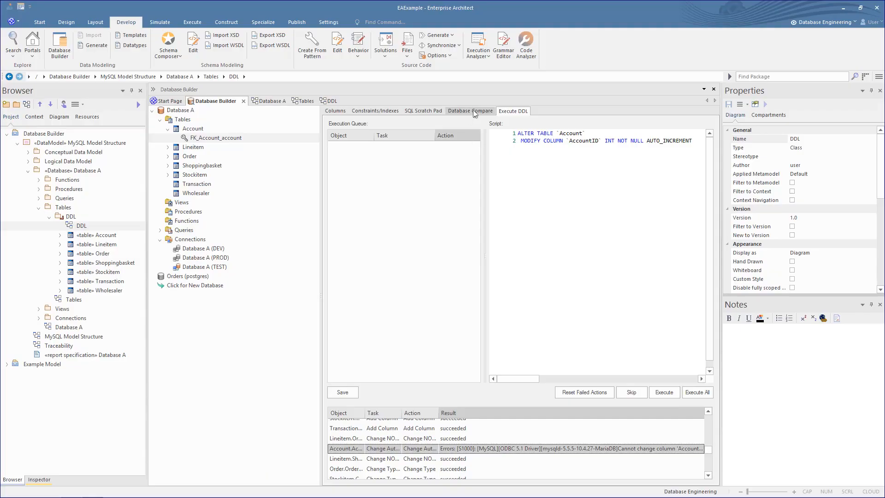
# Step: Import the marked differences from the live database into the model and show Database A's differences again
pyautogui.click(473, 112)
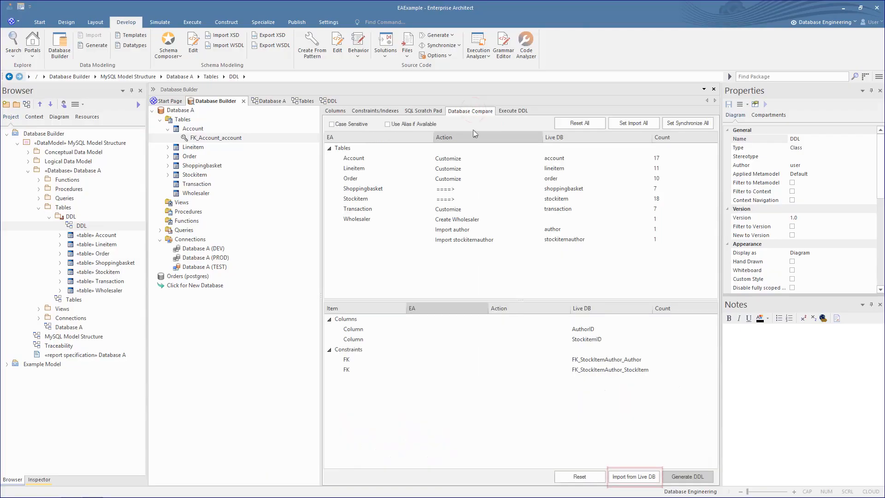
pyautogui.click(632, 479)
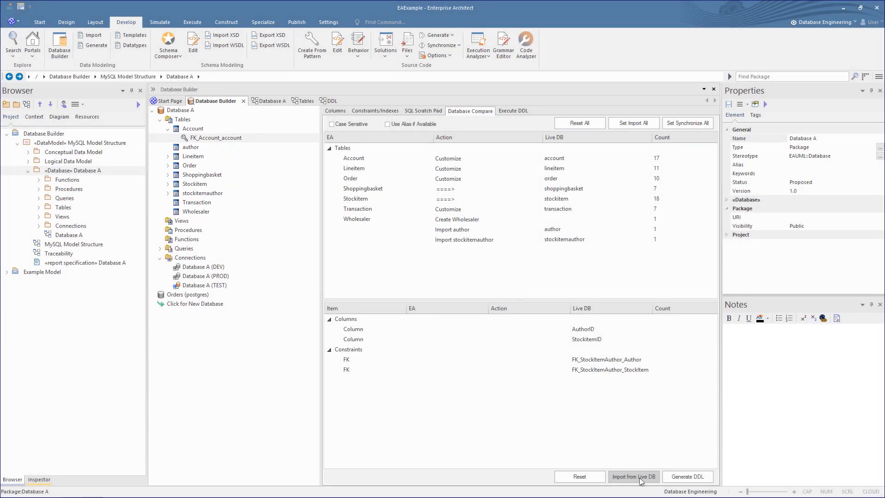
pyautogui.rightClick(176, 111)
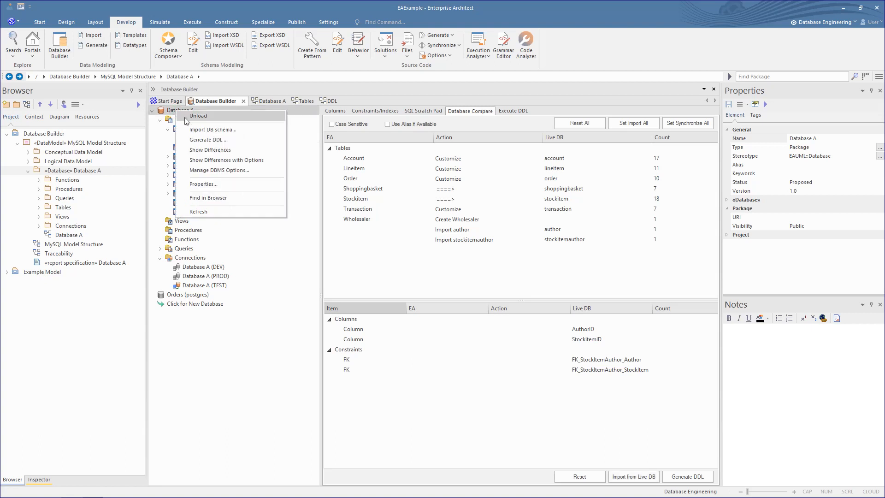
pyautogui.click(203, 150)
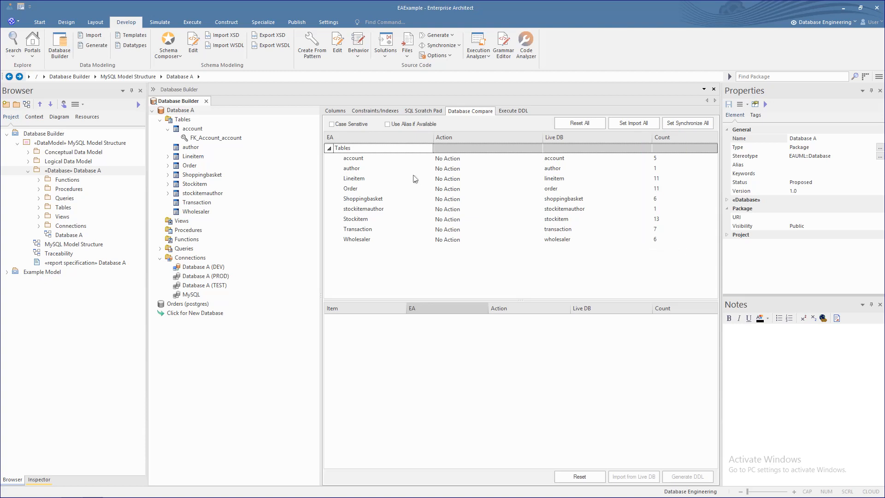
# Step: Examine the remaining column and constraint differences of the account and Lineitem tables
pyautogui.click(417, 159)
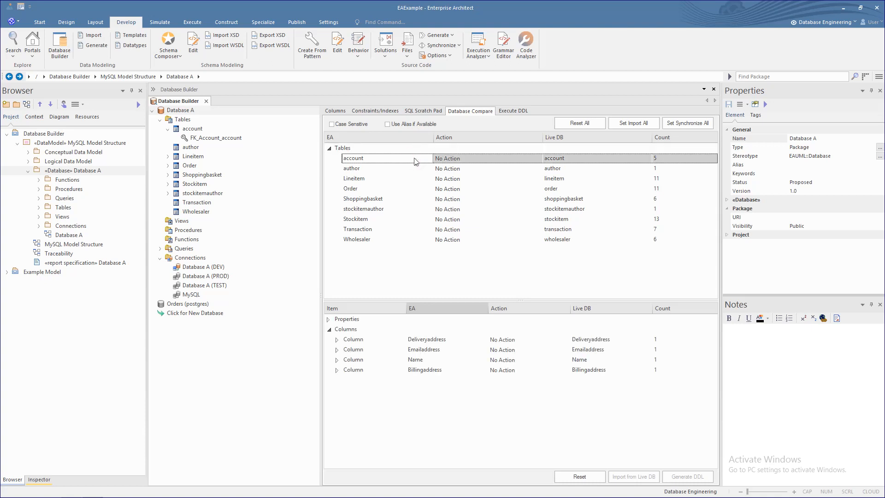
pyautogui.click(337, 340)
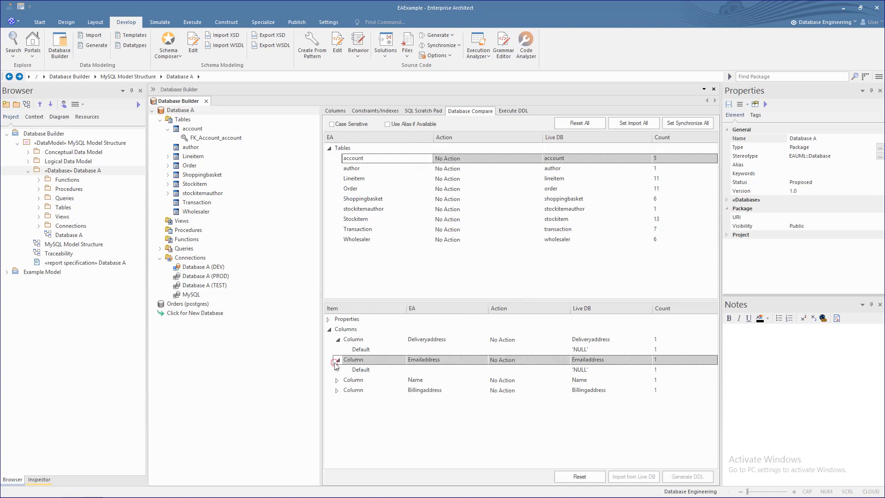
pyautogui.click(337, 360)
pyautogui.click(336, 380)
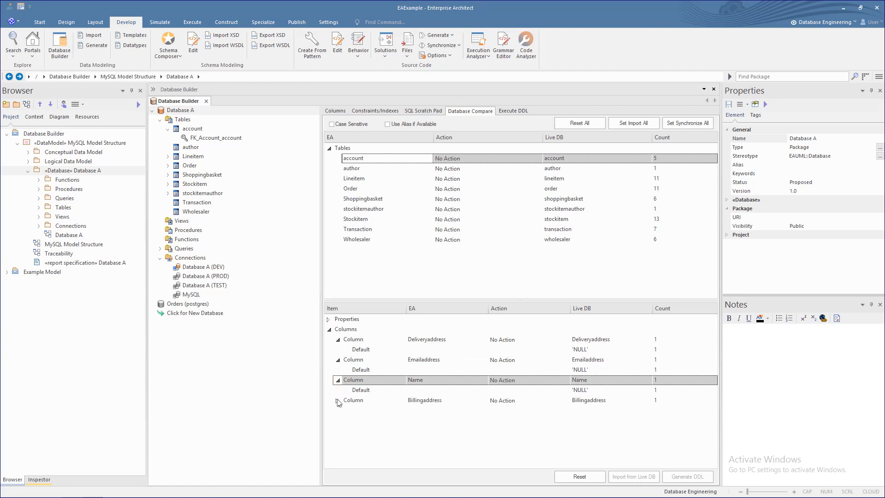
pyautogui.click(337, 400)
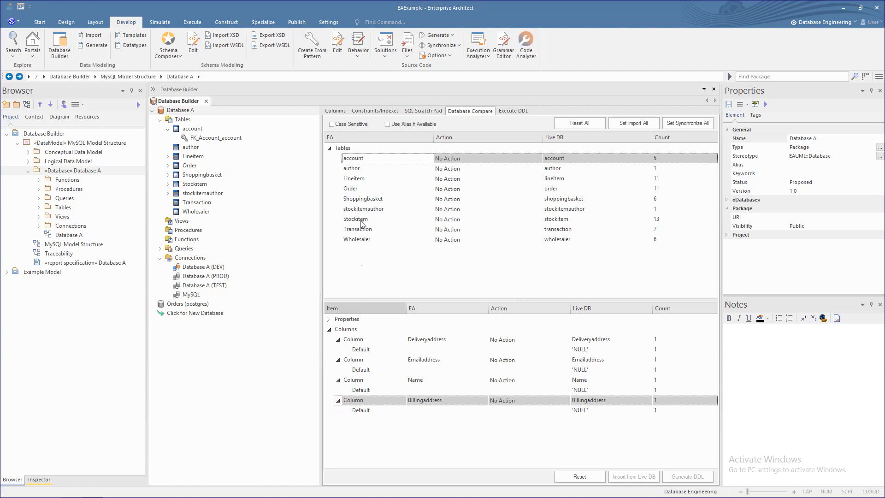
pyautogui.click(358, 180)
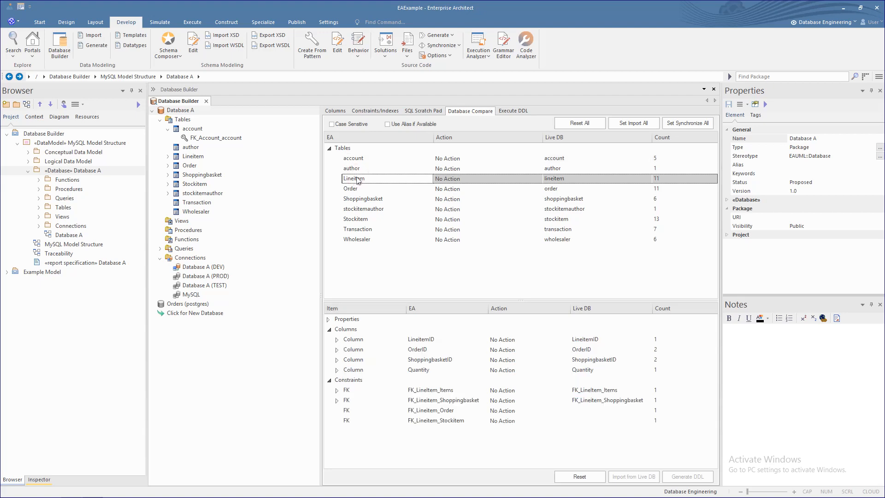
pyautogui.click(337, 339)
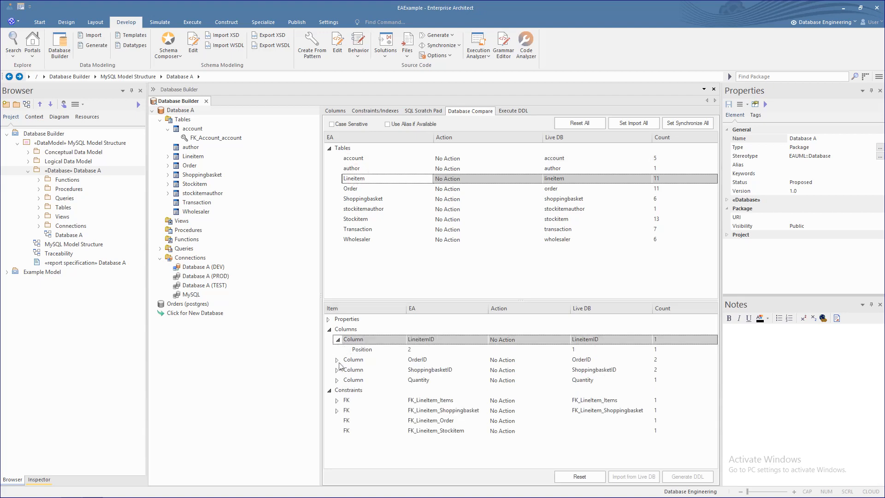
pyautogui.click(338, 361)
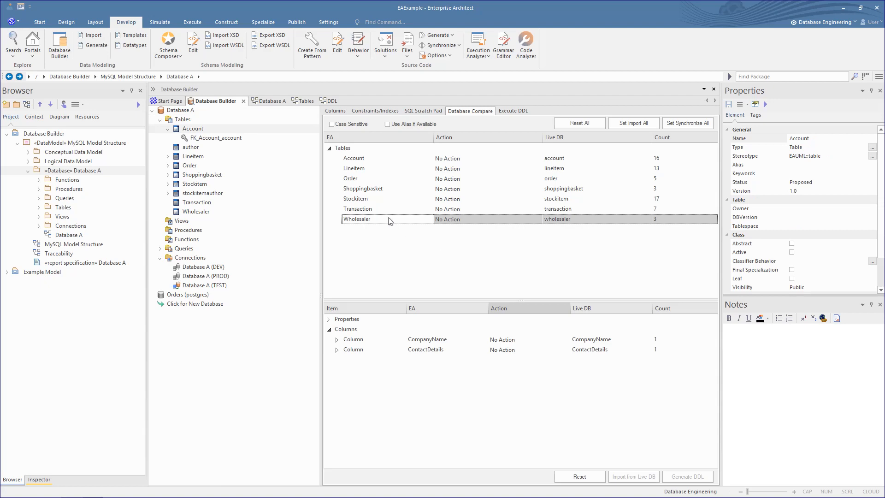
# Step: In the DDL class diagram, shift all tables together to the right to free space beside Stockitem
pyautogui.click(329, 100)
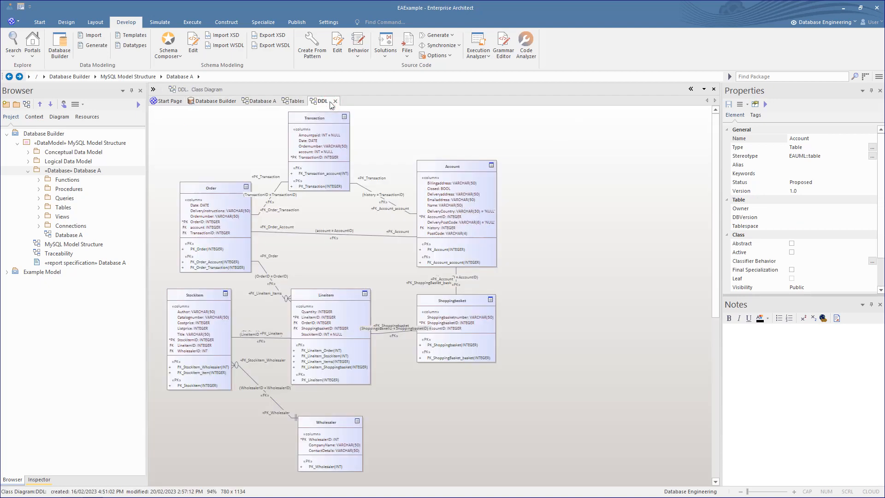
pyautogui.hotkey('ctrl', 'a')
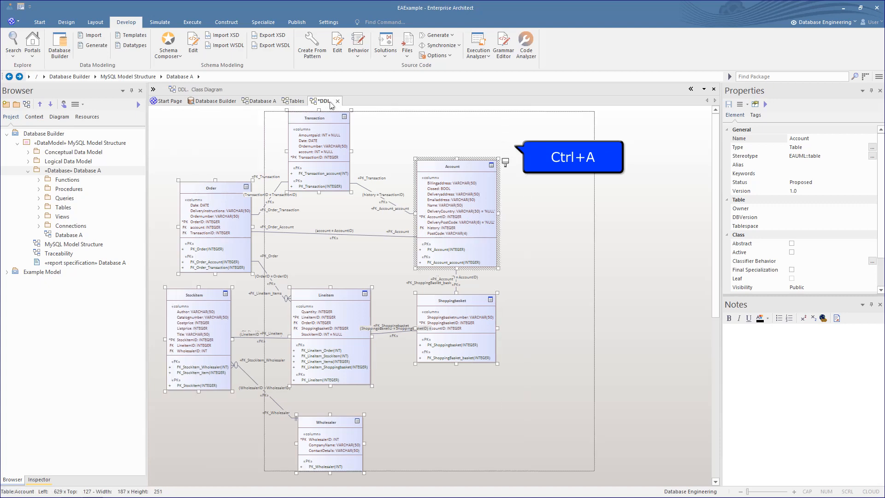
pyautogui.moveTo(422, 231); pyautogui.dragTo(628, 229)
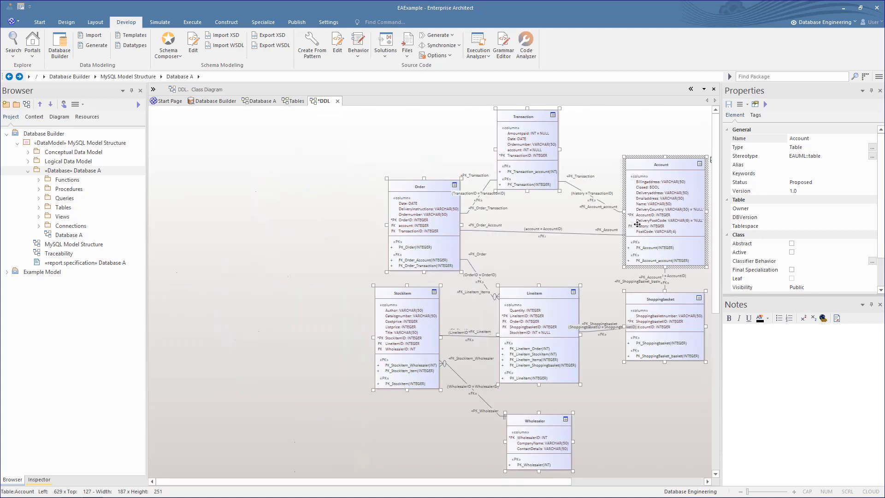
pyautogui.click(295, 250)
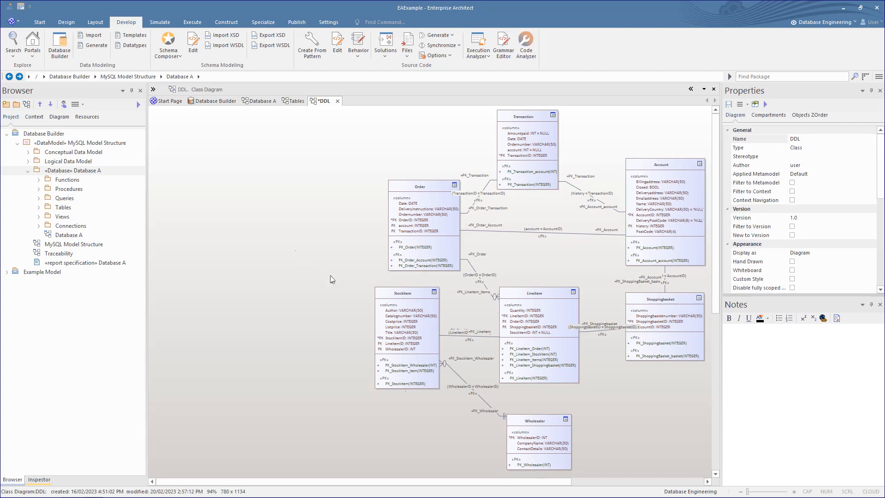
# Step: Insert Stockitem's related elements Lineitem, Wholesaler and stockitemauthor into the diagram, placing the stockitemauthor table left of Stockitem
pyautogui.click(389, 297)
pyautogui.rightClick(389, 296)
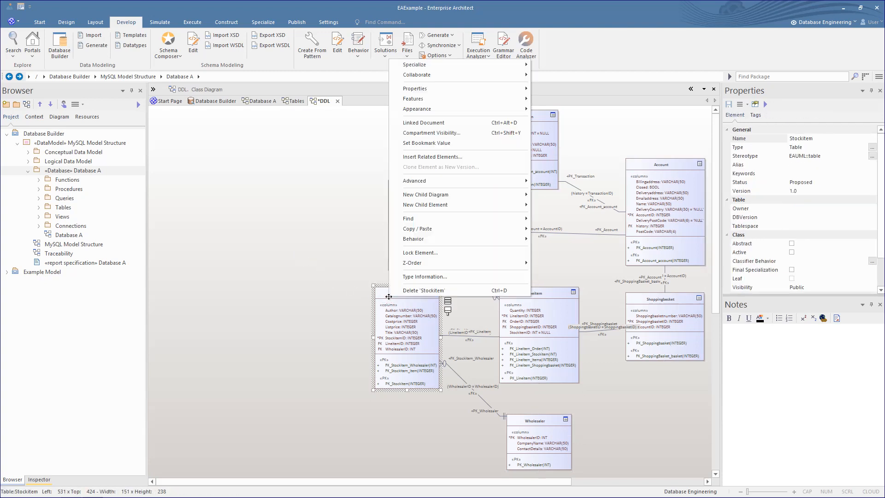
pyautogui.click(411, 156)
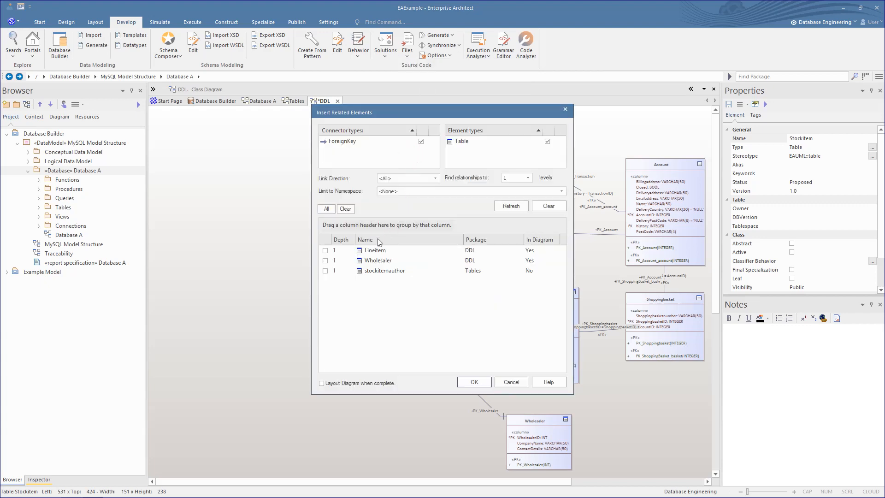
pyautogui.click(325, 250)
pyautogui.click(325, 260)
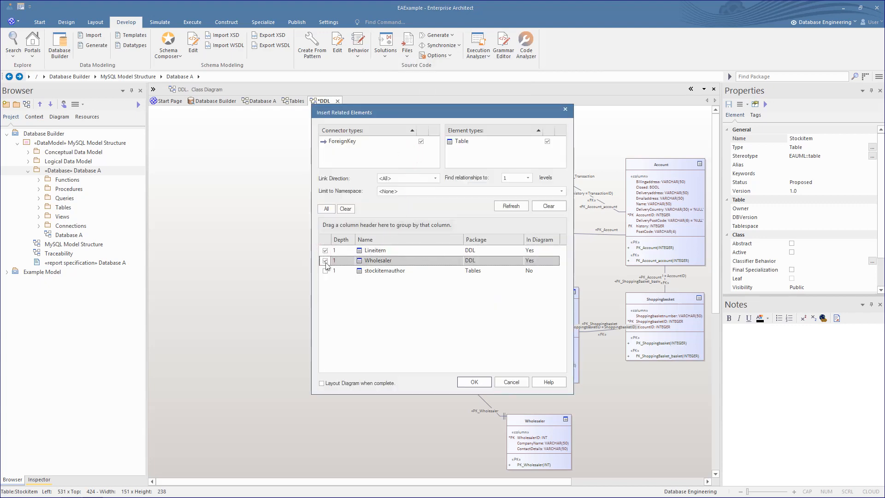
pyautogui.click(326, 270)
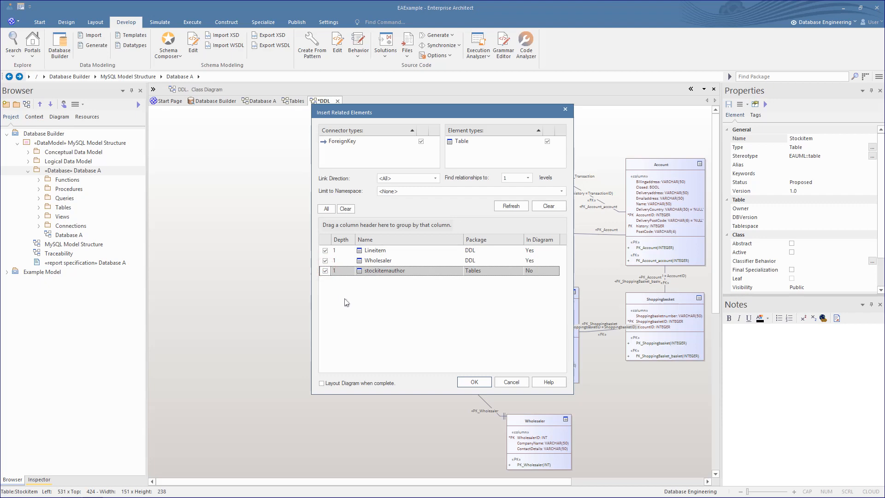
pyautogui.click(474, 383)
pyautogui.moveTo(429, 321); pyautogui.dragTo(267, 312)
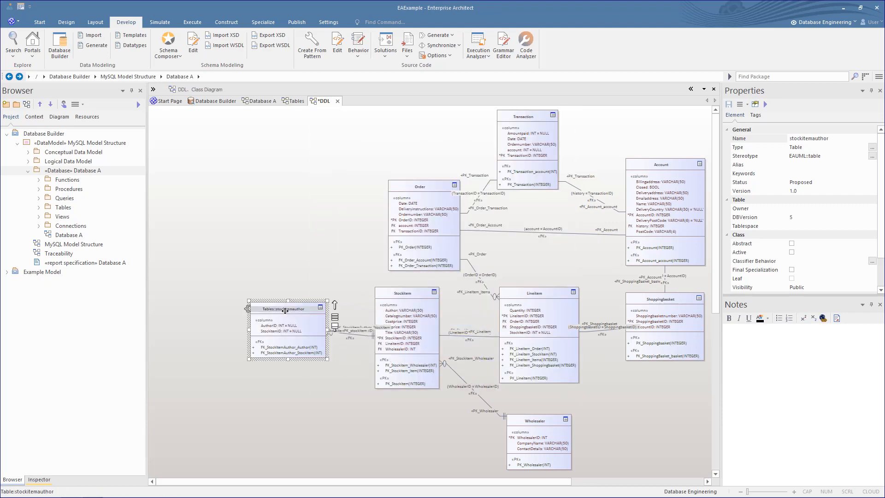
# Step: Insert stockitemauthor's related elements Stockitem and author into the diagram, placing the author table below stockitemauthor
pyautogui.rightClick(274, 320)
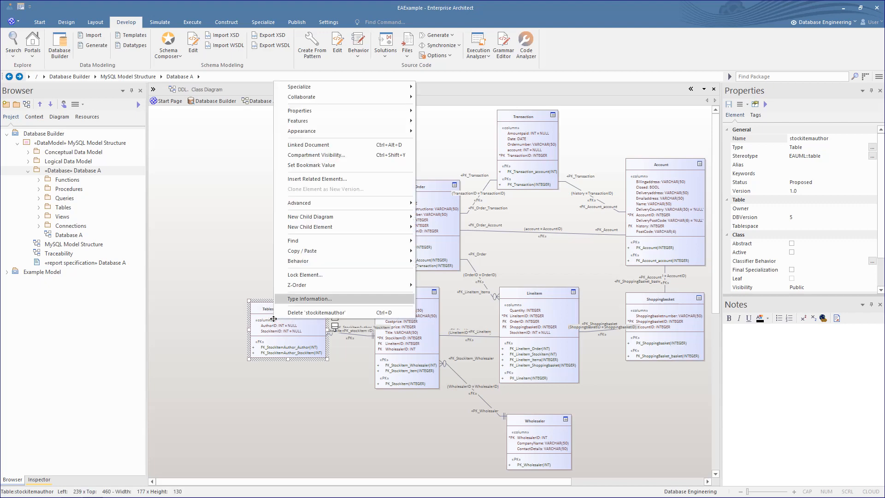
pyautogui.click(311, 182)
pyautogui.click(326, 250)
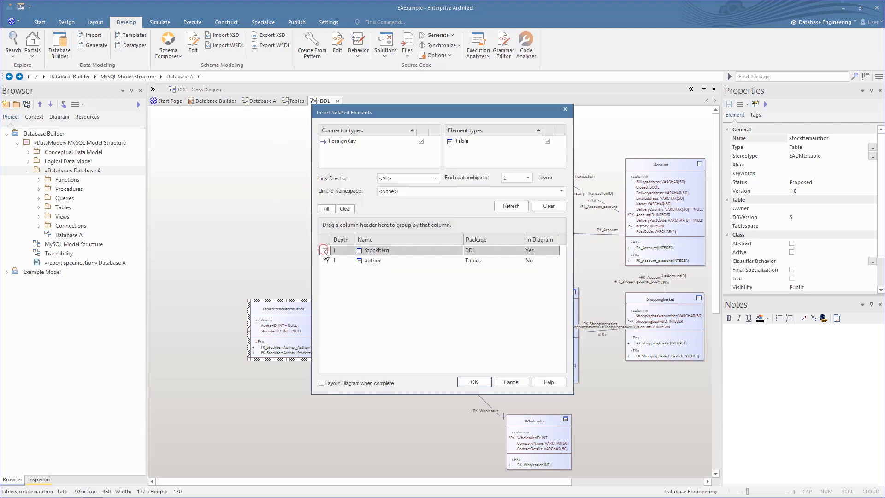
pyautogui.click(326, 260)
pyautogui.click(326, 261)
pyautogui.click(474, 382)
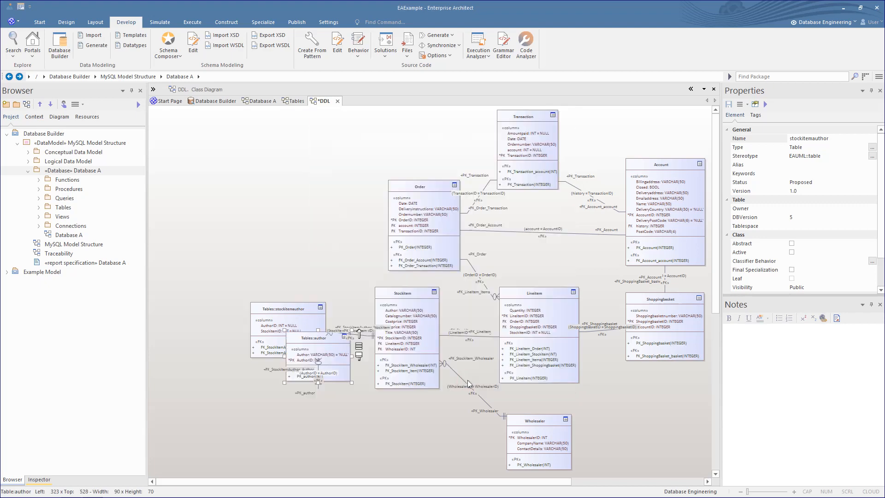
pyautogui.moveTo(321, 341); pyautogui.dragTo(255, 398)
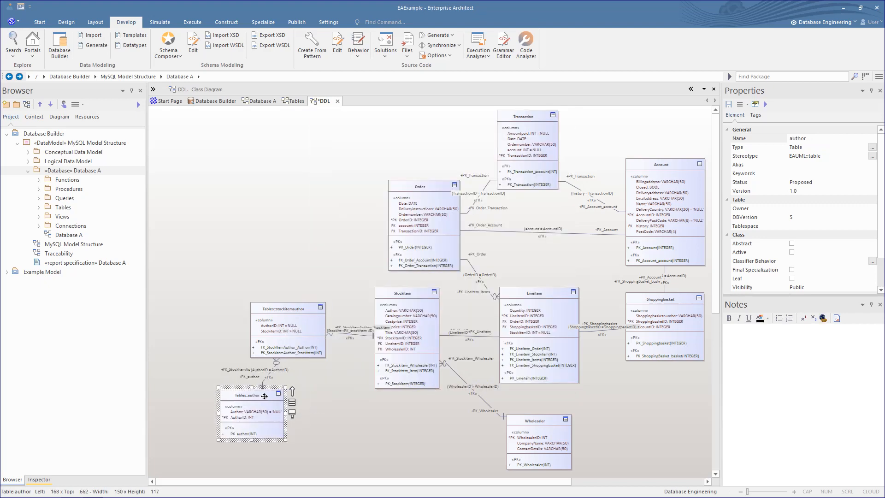
pyautogui.click(328, 397)
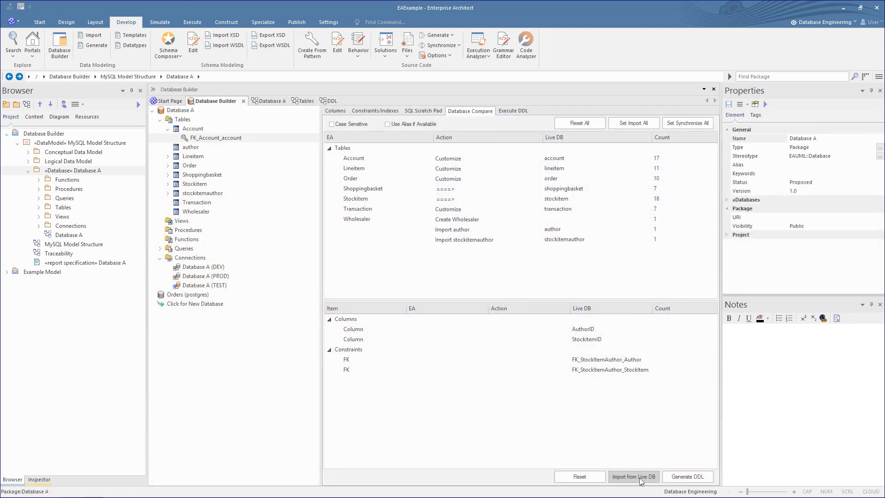